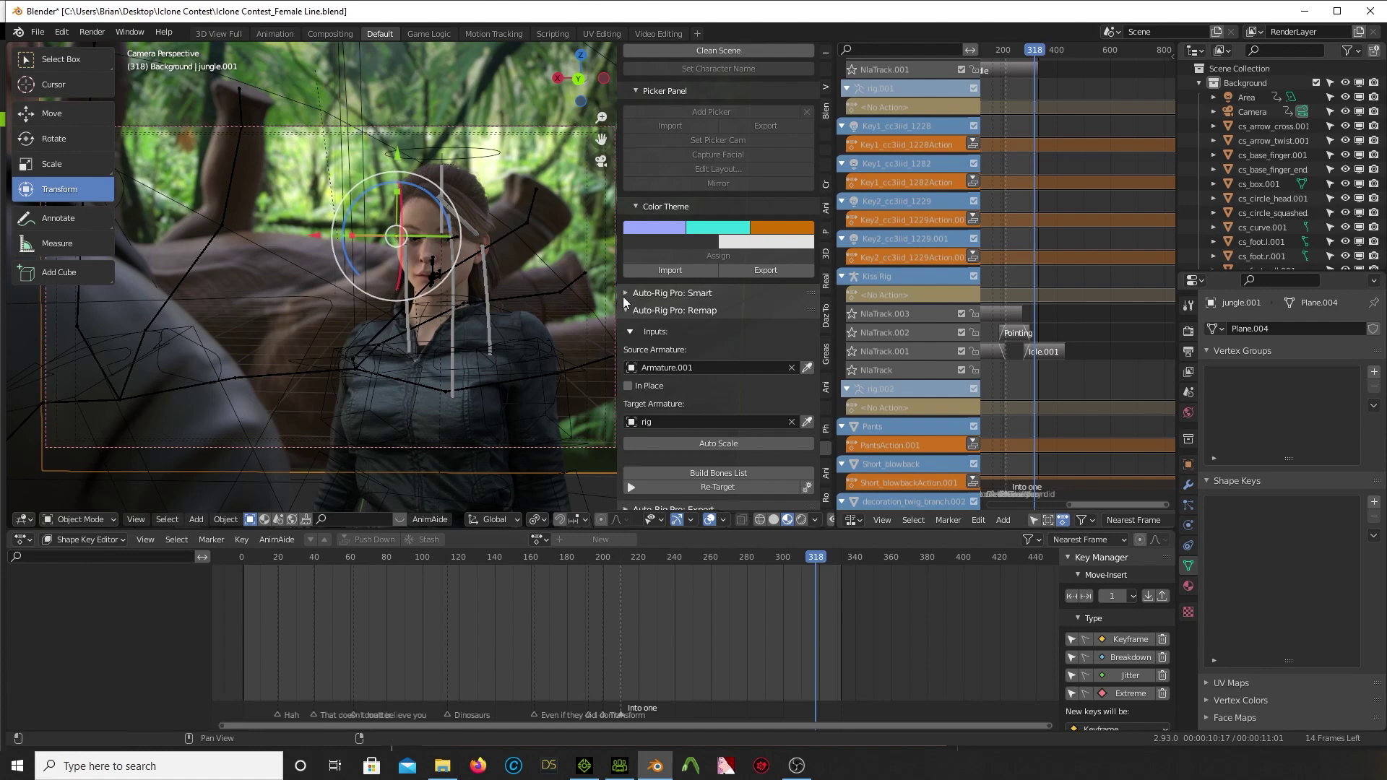
# - Widen the 3D view and orbit around both characters, then return to the camera view
pyautogui.moveTo(616, 308); pyautogui.dragTo(675, 308)
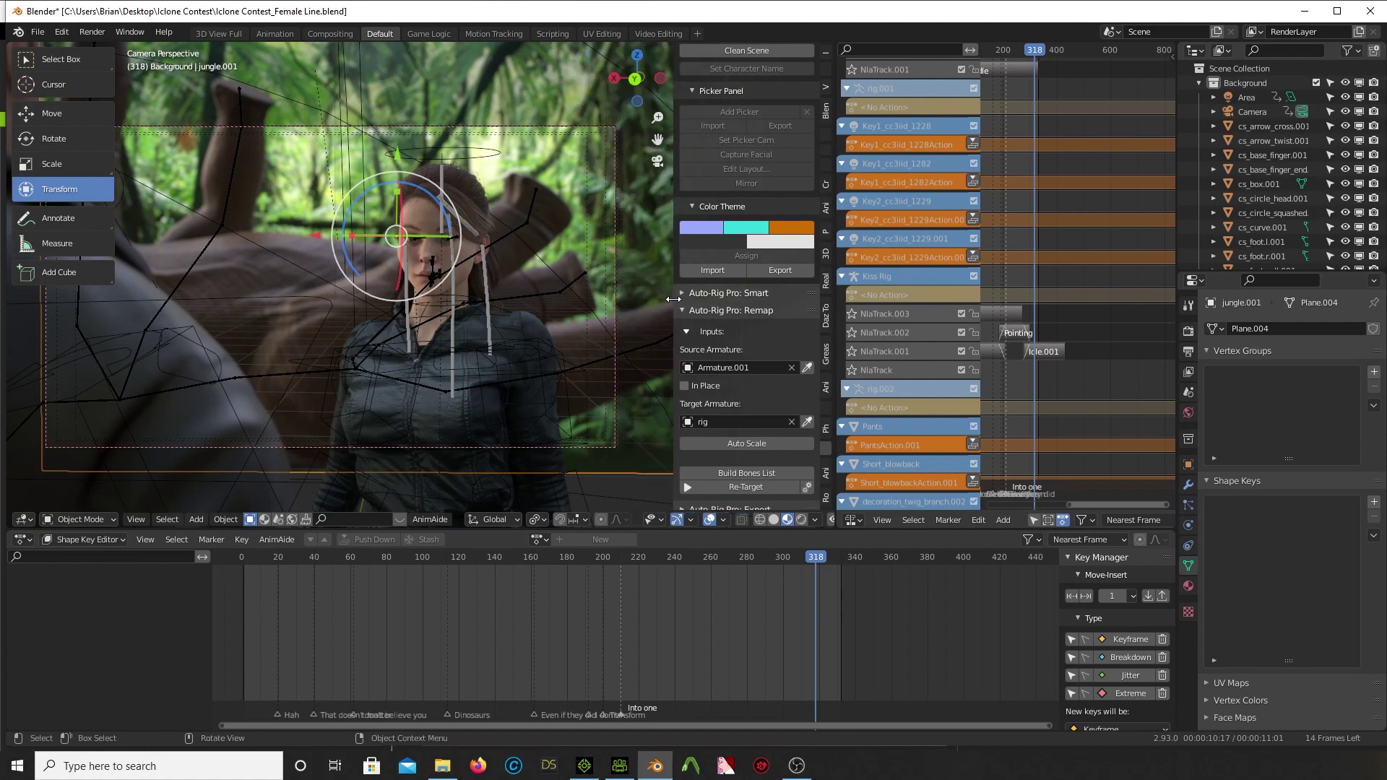
pyautogui.scroll(2, 560, 288)
pyautogui.moveTo(559, 289); pyautogui.dragTo(470, 311, button='middle')
pyautogui.scroll(5, 540, 299)
pyautogui.moveTo(574, 354); pyautogui.dragTo(526, 302, button='middle')
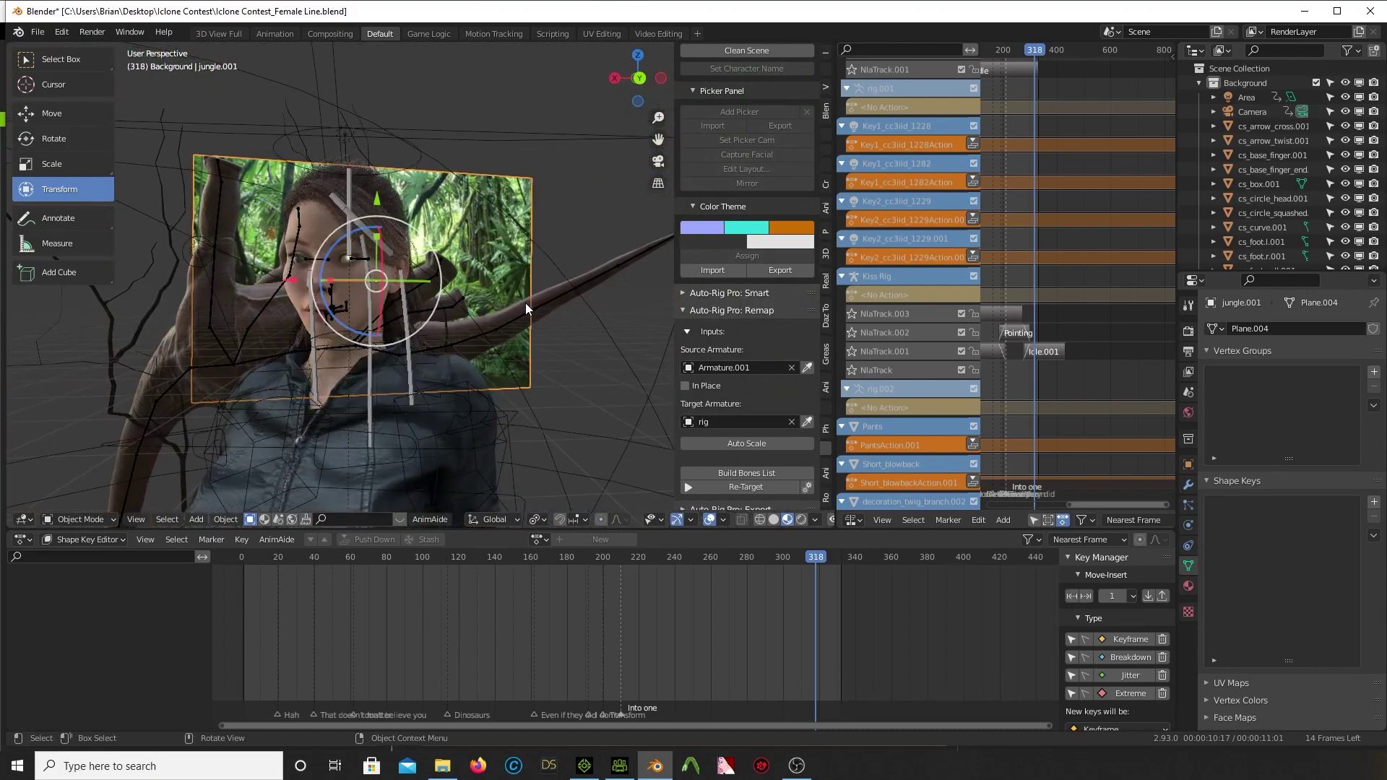
pyautogui.press('KP_0')
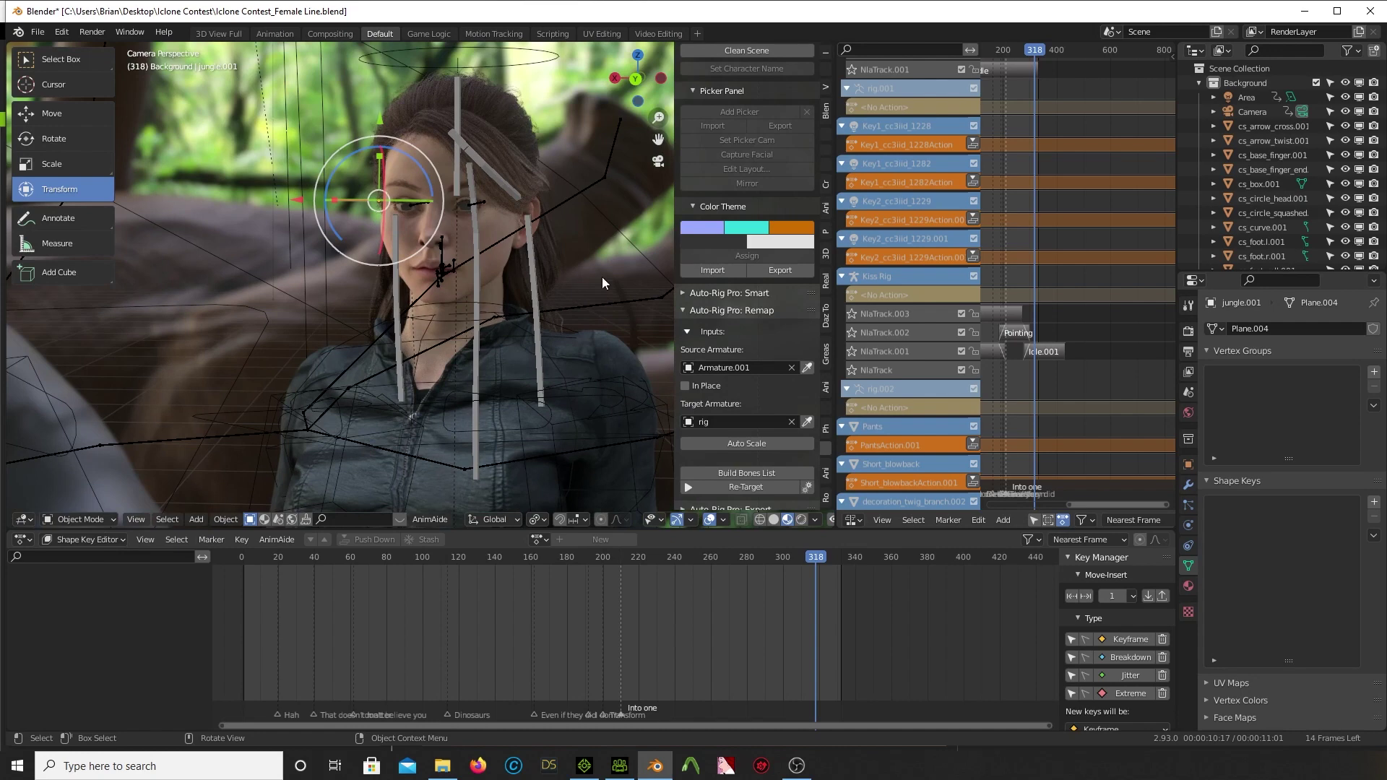
# - Select the twig branch, Brachiosaurus, jungle.001 backdrop and the woman's jacket in turn
pyautogui.click(615, 274)
pyautogui.click(627, 215)
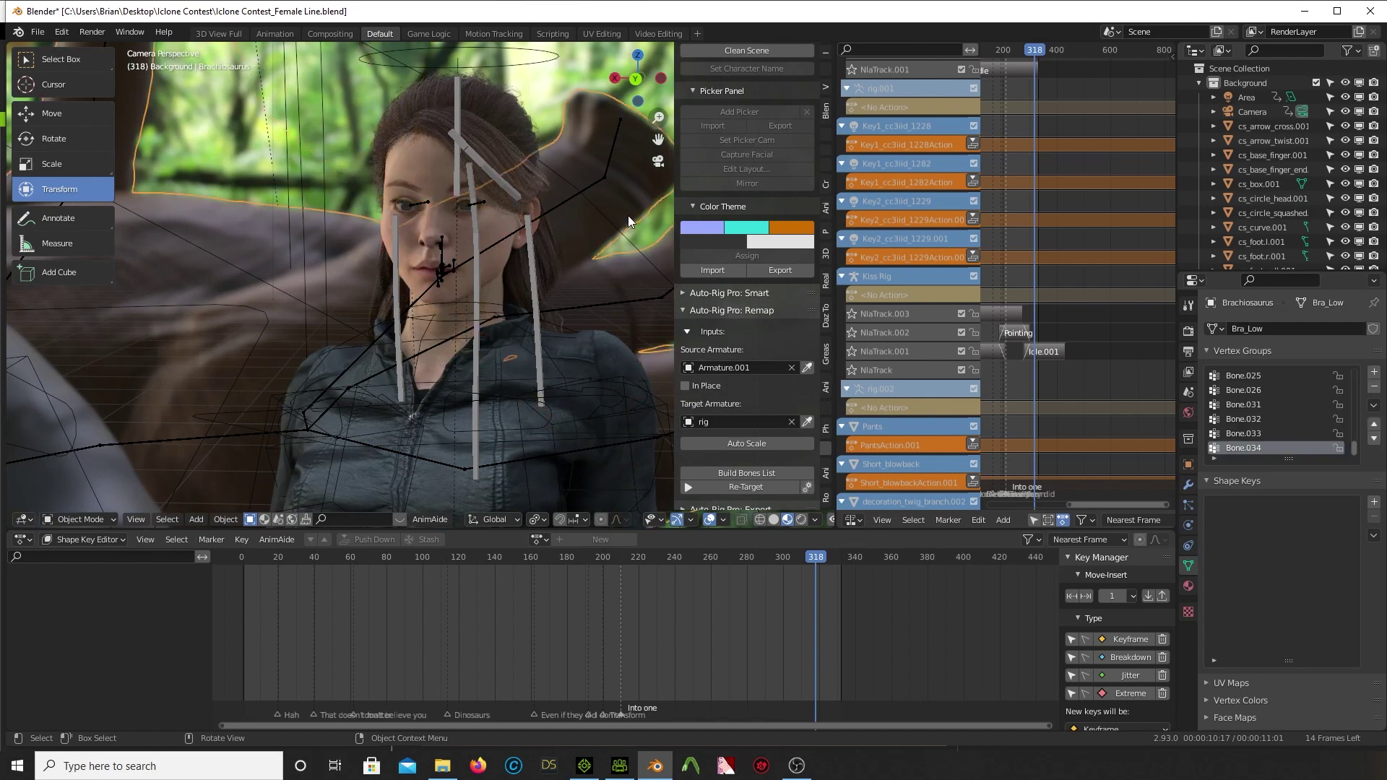
pyautogui.click(310, 126)
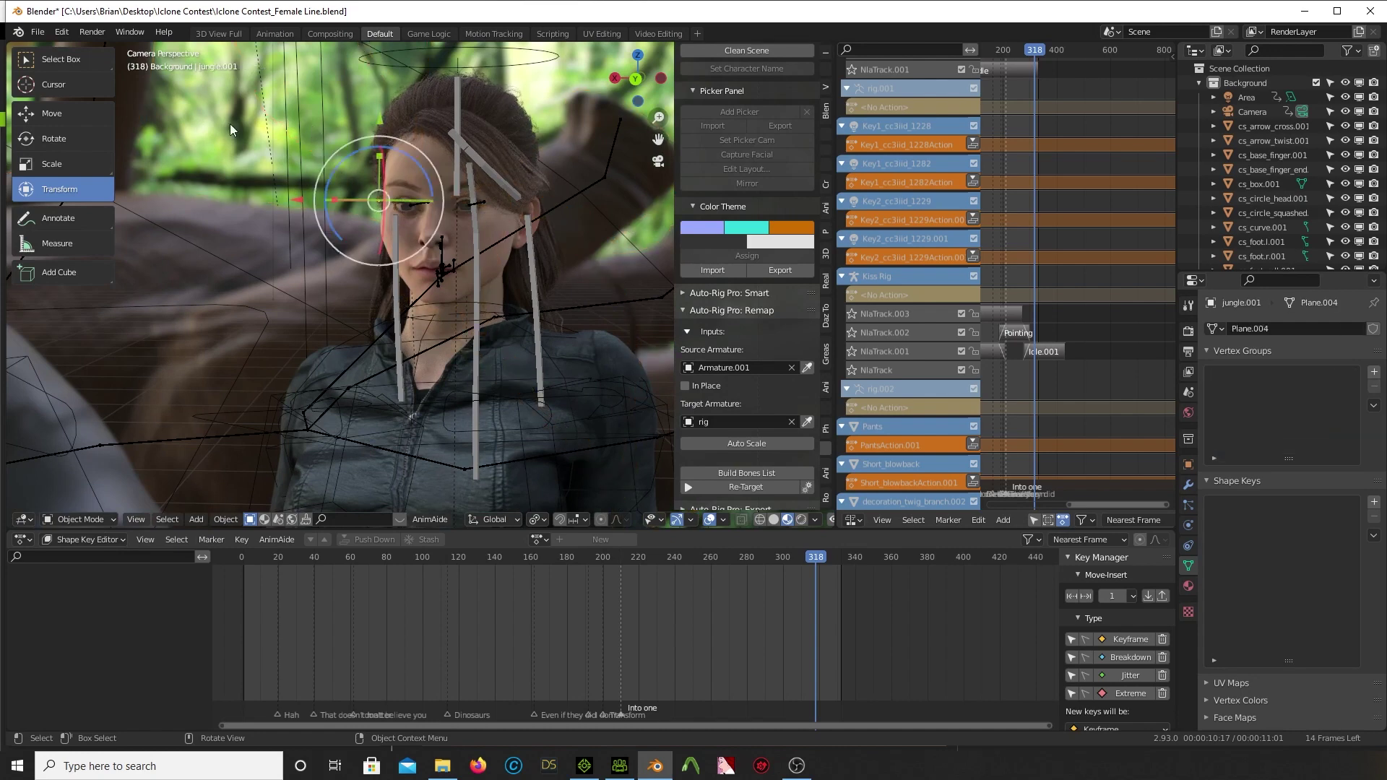
pyautogui.click(107, 442)
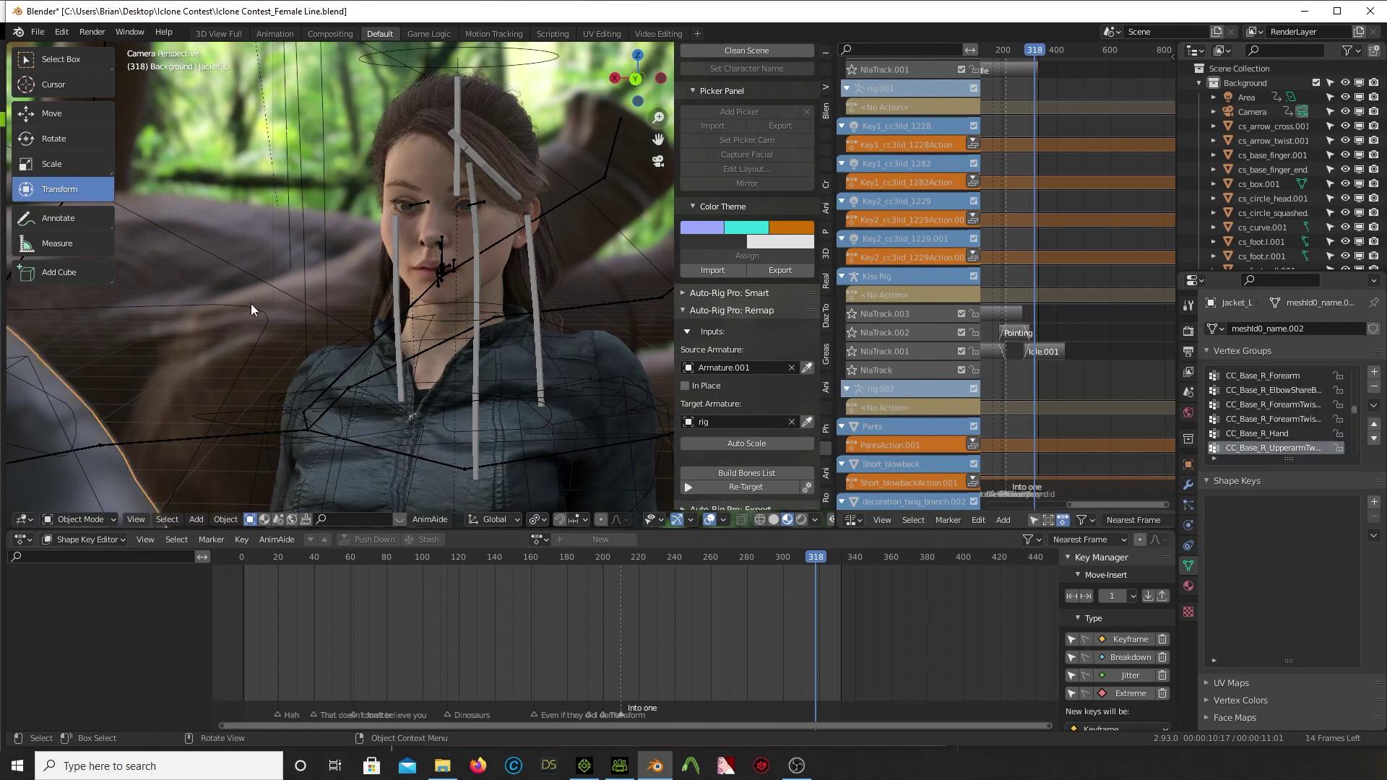
# - Scrub the animation back to frame 205, orbit around the characters, then bring up Character Creator 3
pyautogui.moveTo(469, 557); pyautogui.dragTo(630, 547)
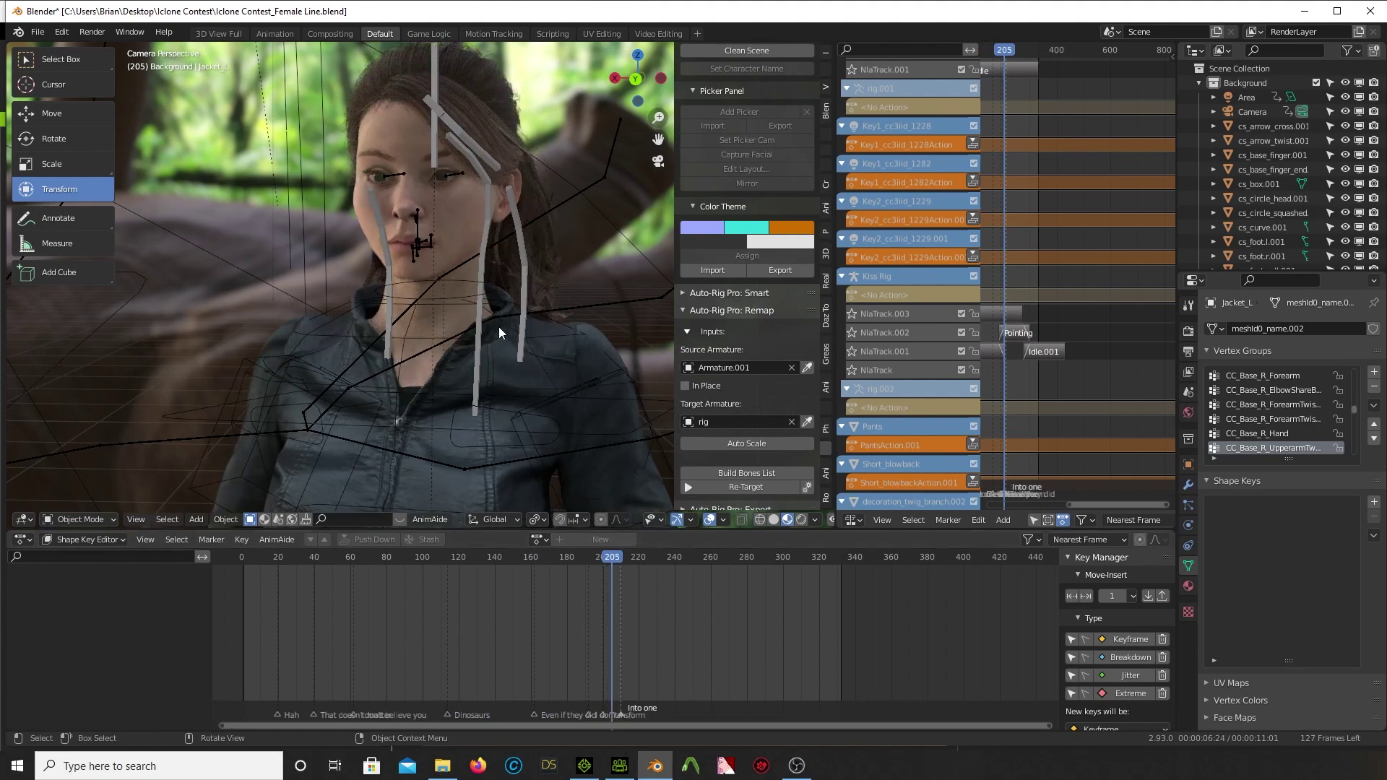
pyautogui.moveTo(498, 327); pyautogui.dragTo(460, 348, button='middle')
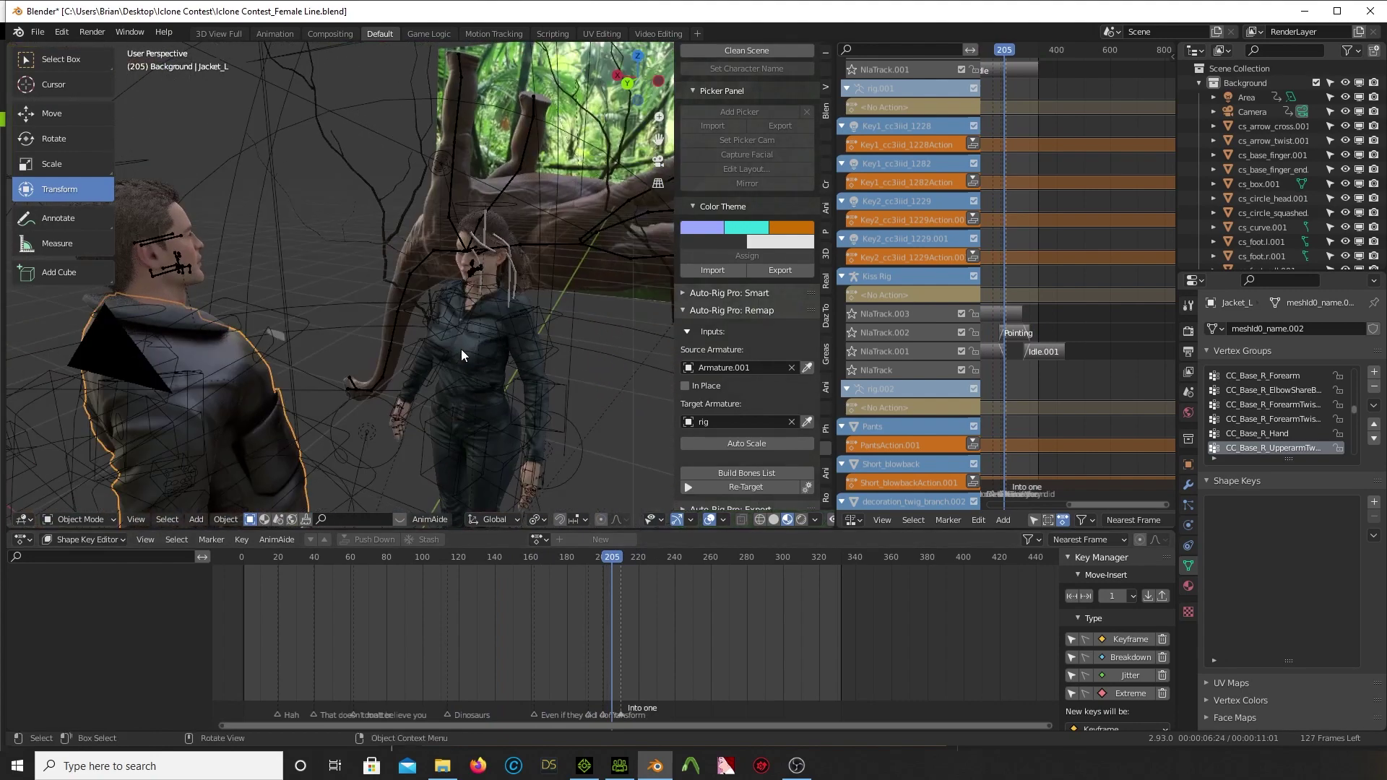
pyautogui.scroll(2, 462, 354)
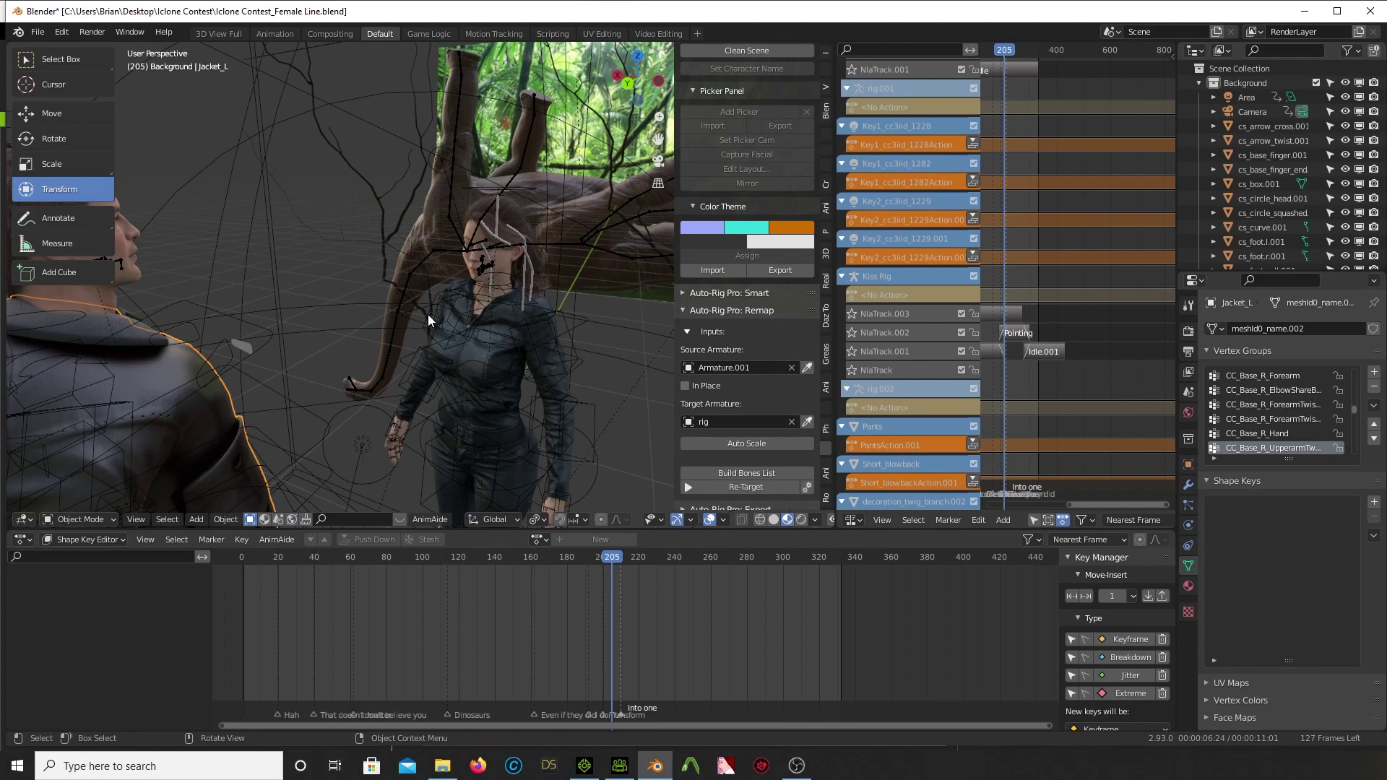
pyautogui.moveTo(424, 315)
pyautogui.mouseDown(button='middle')
pyautogui.moveTo(410, 310)
pyautogui.moveTo(458, 301)
pyautogui.moveTo(435, 315)
pyautogui.mouseUp(button='middle')
pyautogui.scroll(1, 599, 614)
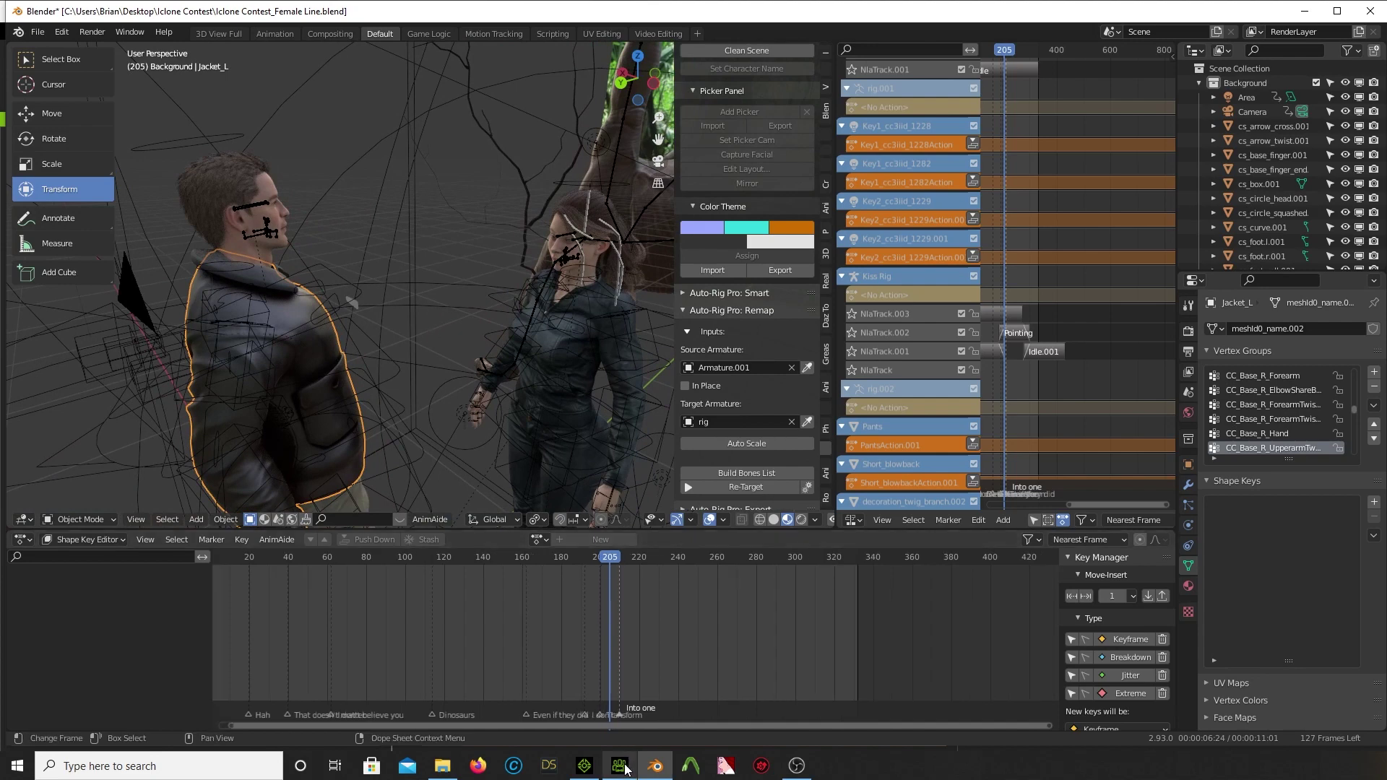
pyautogui.moveTo(626, 770)
pyautogui.click(619, 694)
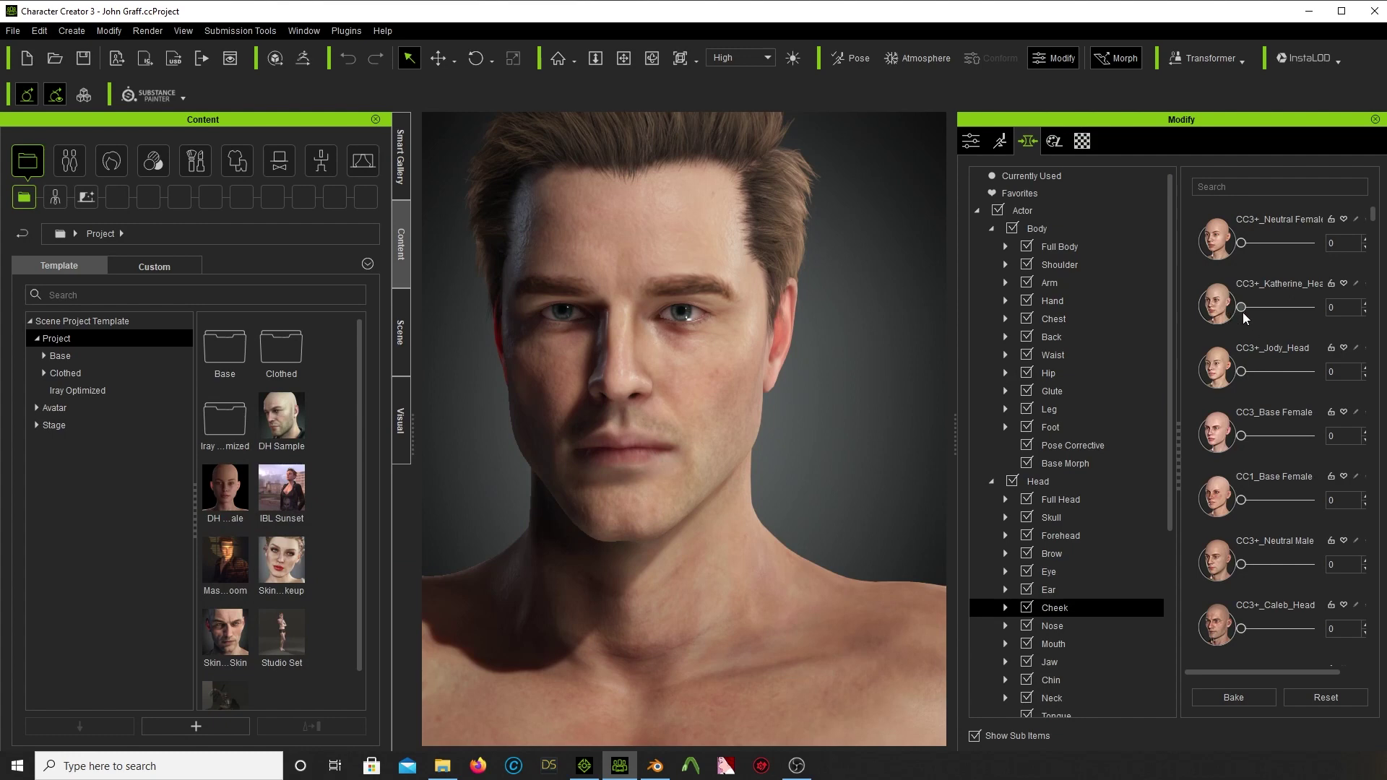
# - Set the head morphs Face Thin 32, Face Heavy 3, Face Angle -7 and Face Heart -100
pyautogui.scroll(-5, 1270, 338)
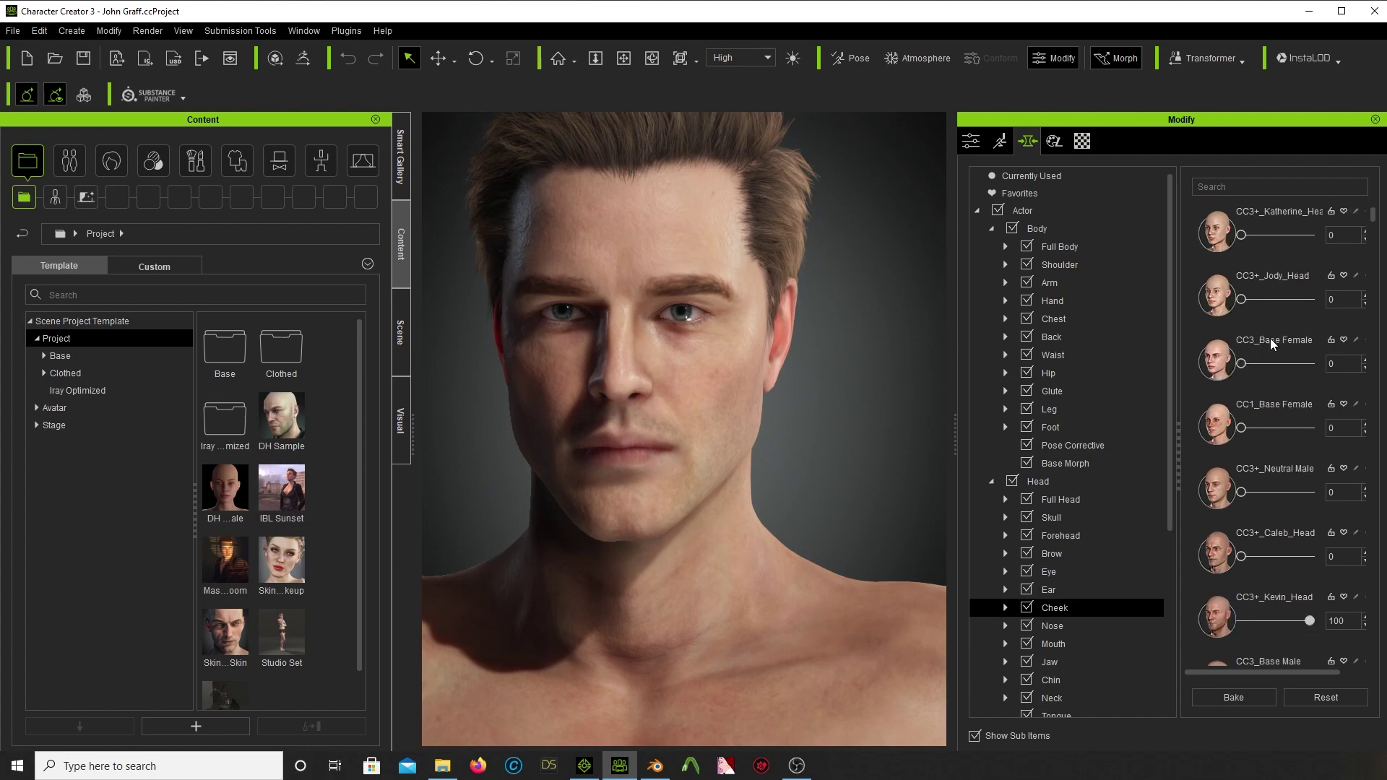
pyautogui.scroll(-7, 1280, 378)
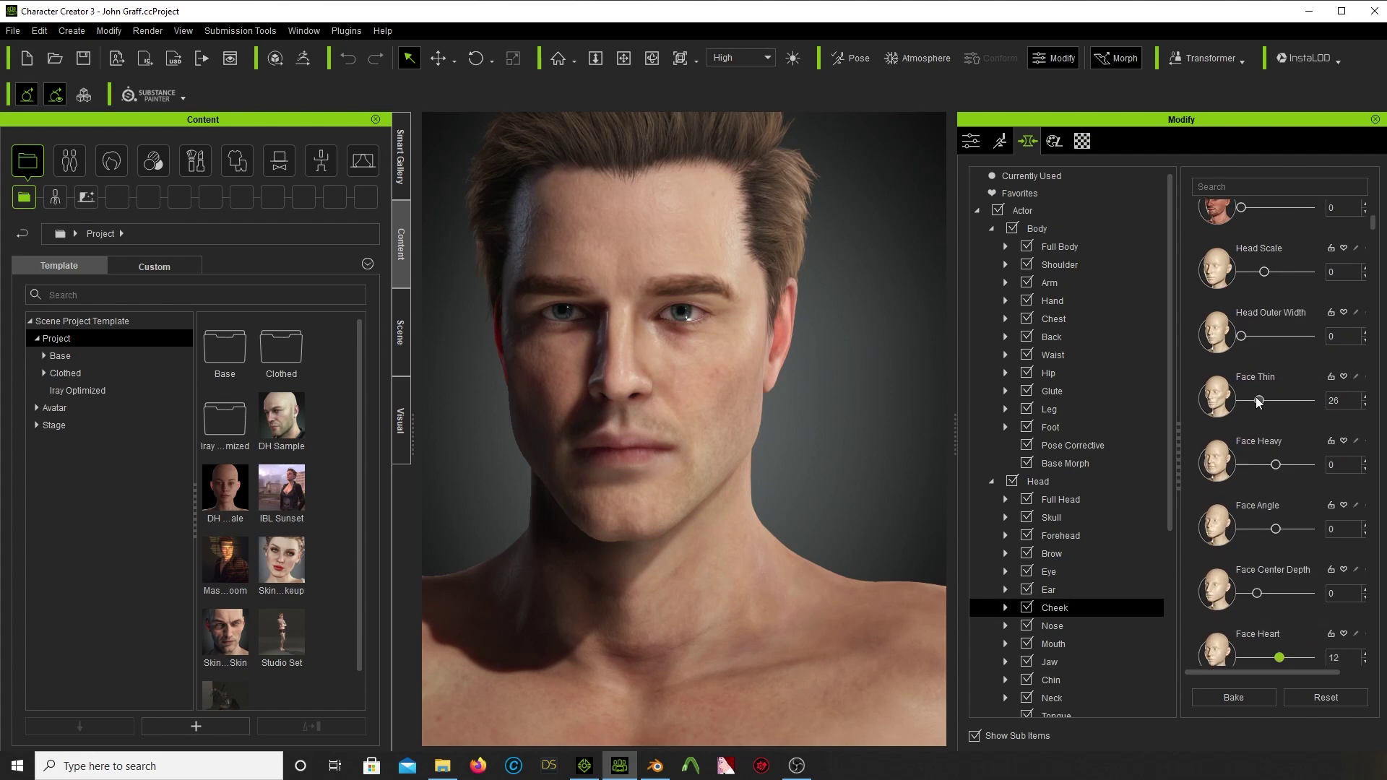
pyautogui.moveTo(1259, 401)
pyautogui.mouseDown()
pyautogui.moveTo(1289, 401)
pyautogui.moveTo(1244, 415)
pyautogui.moveTo(1261, 410)
pyautogui.mouseUp()
pyautogui.moveTo(1275, 465)
pyautogui.mouseDown()
pyautogui.moveTo(1245, 469)
pyautogui.moveTo(1277, 466)
pyautogui.mouseUp()
pyautogui.moveTo(1275, 529); pyautogui.dragTo(1268, 525)
pyautogui.scroll(-1, 1270, 637)
pyautogui.moveTo(1277, 623); pyautogui.dragTo(1217, 636)
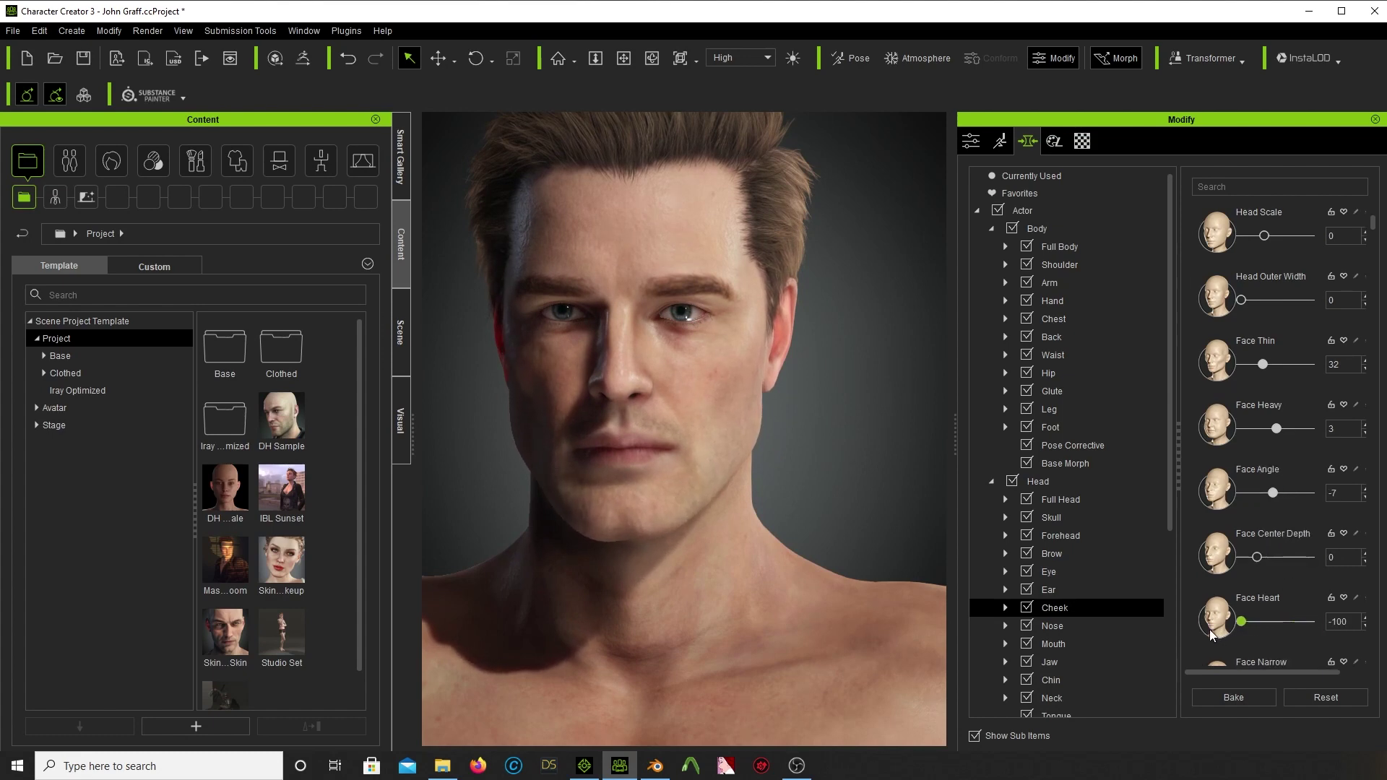
# - Set Face Narrow to 100 and Face Round to 97, orbiting to inspect the head
pyautogui.moveTo(882, 440); pyautogui.dragTo(668, 447, button='right')
pyautogui.scroll(-1, 1148, 506)
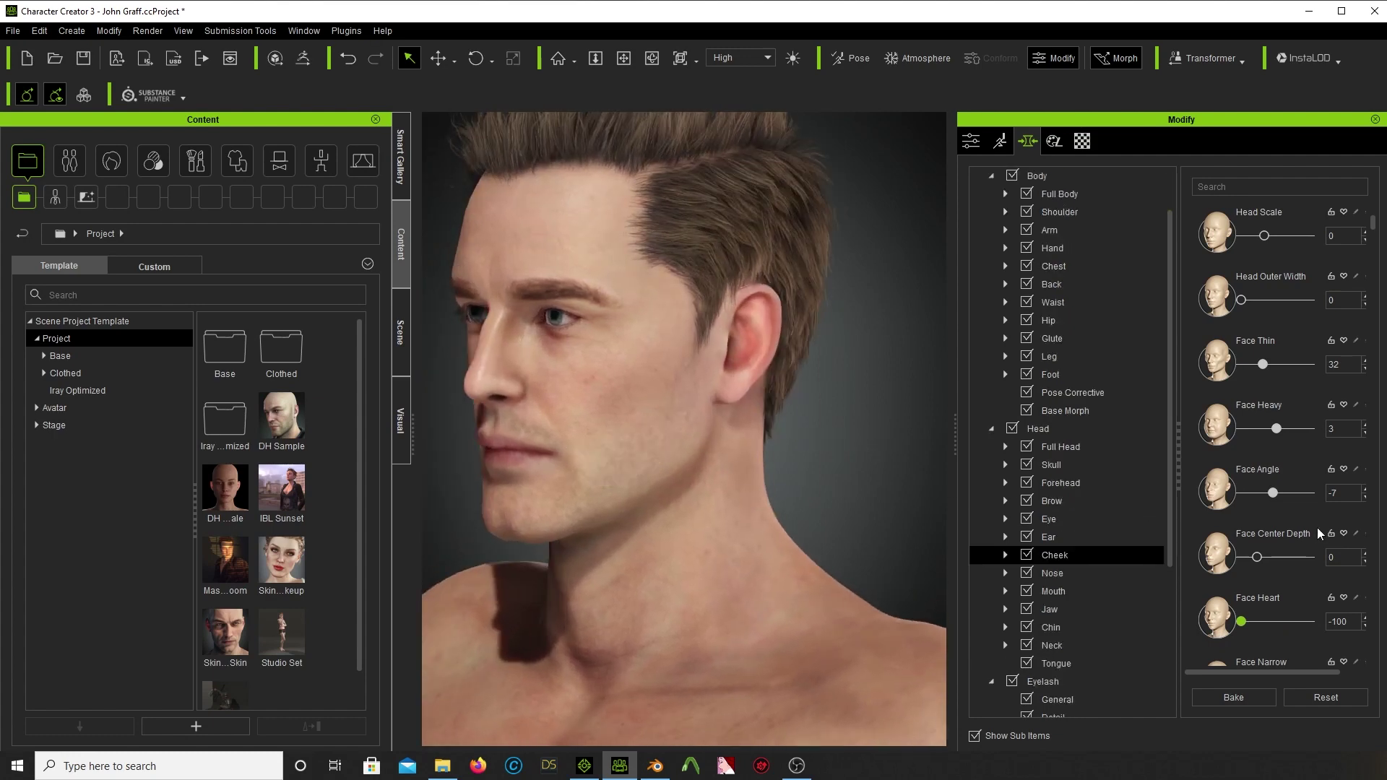
pyautogui.scroll(-2, 1315, 527)
pyautogui.moveTo(1276, 577); pyautogui.dragTo(1318, 576)
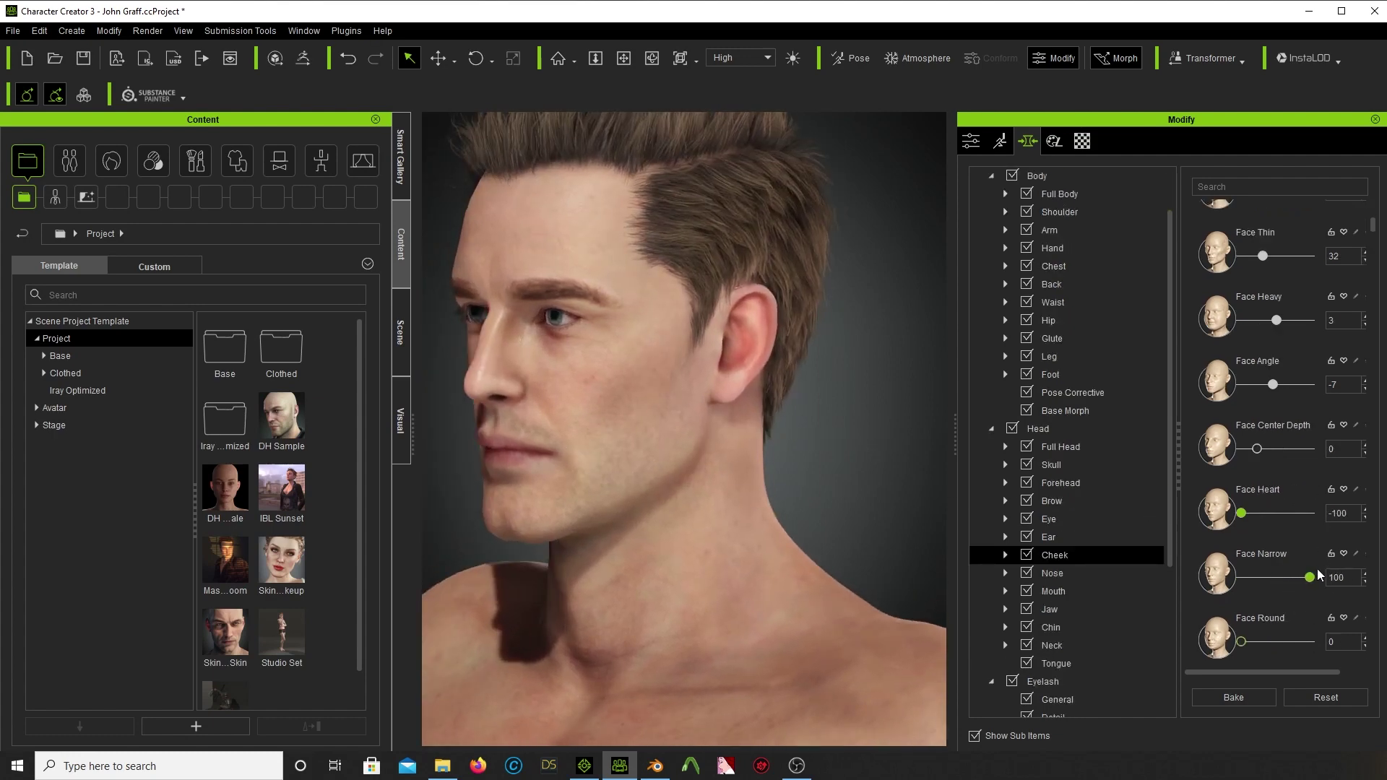
pyautogui.moveTo(1244, 643); pyautogui.dragTo(1307, 642)
pyautogui.moveTo(846, 422); pyautogui.dragTo(946, 426, button='right')
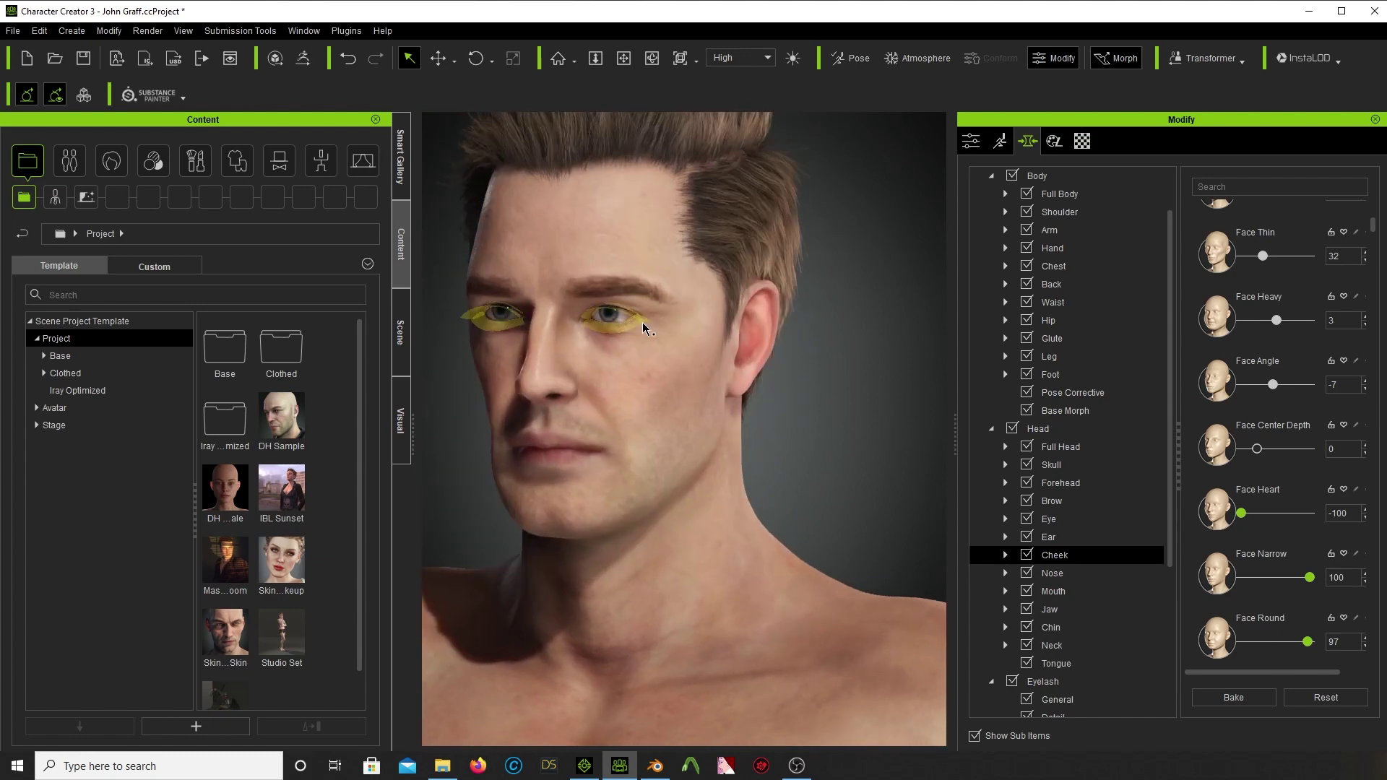
pyautogui.click(13, 30)
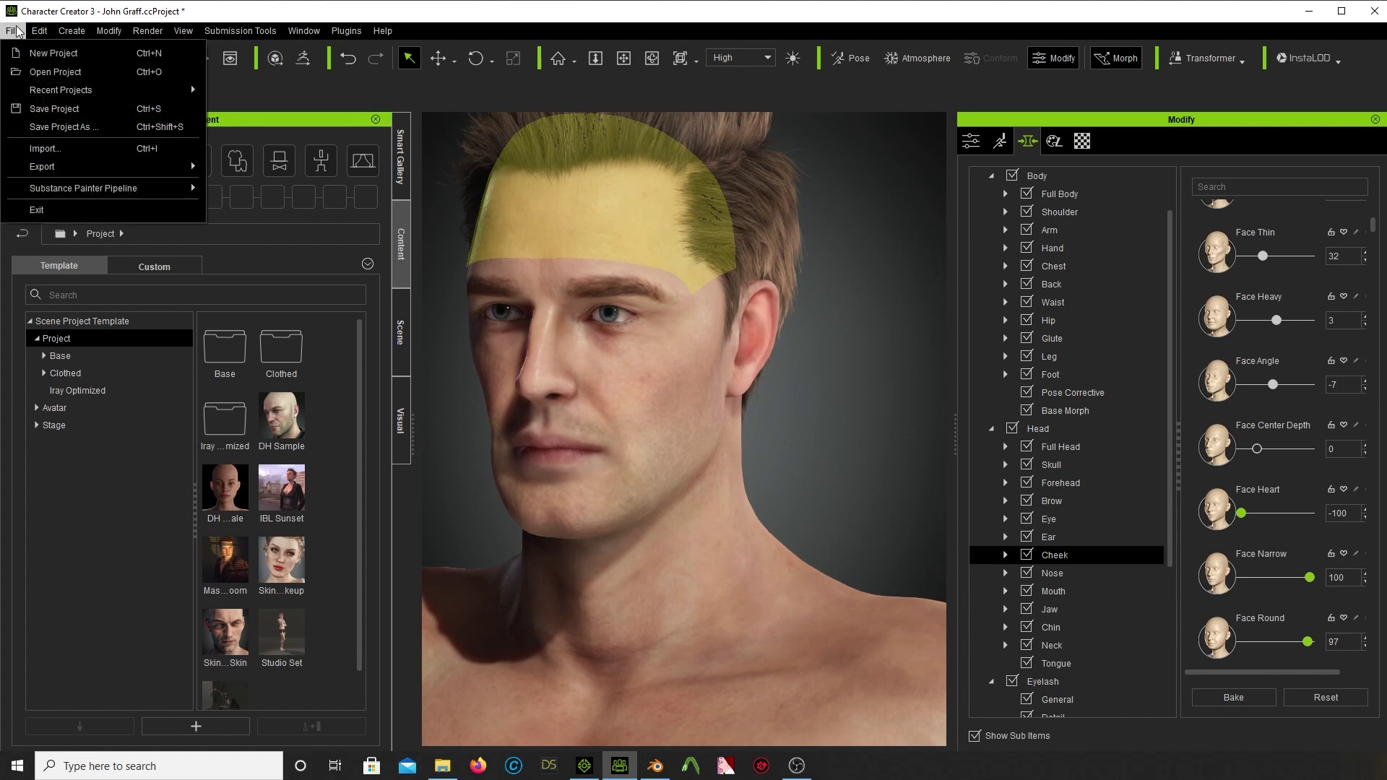
pyautogui.moveTo(69, 168)
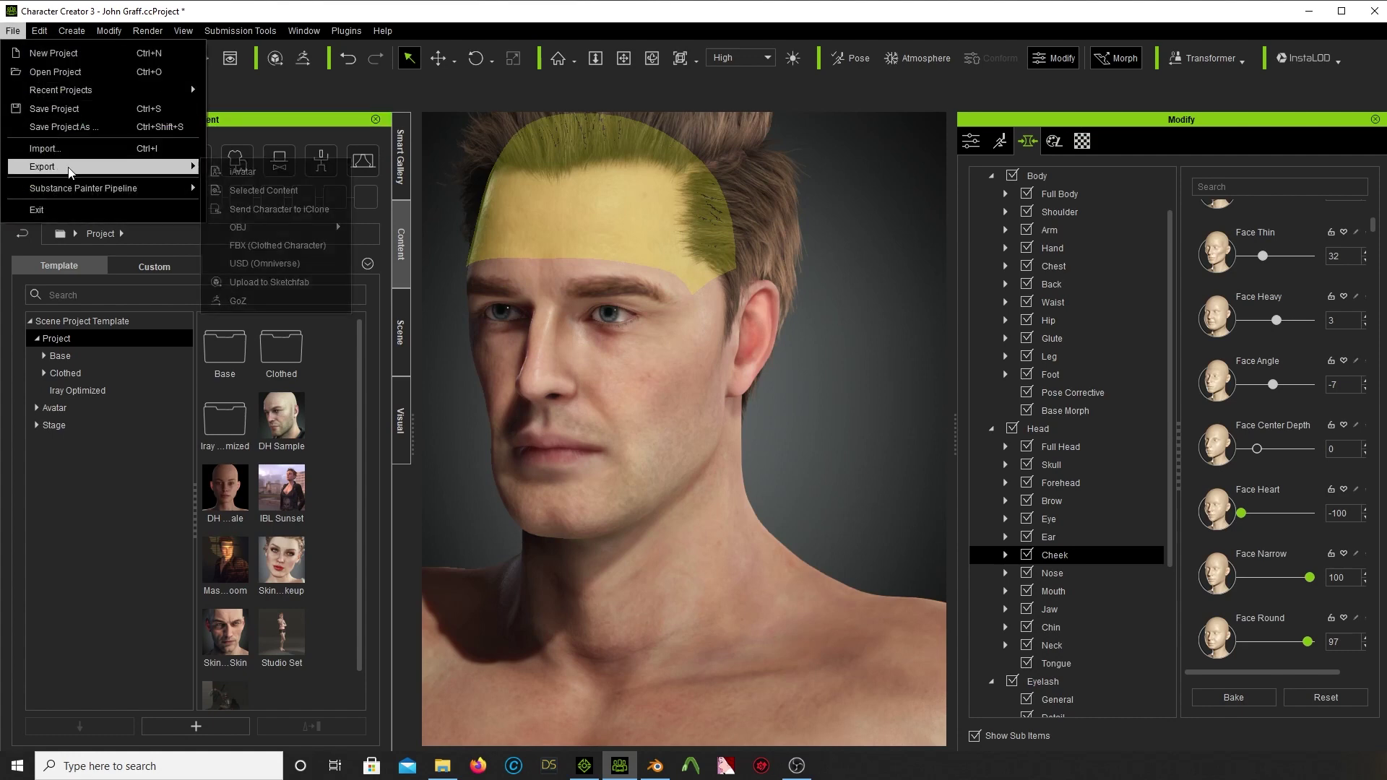
pyautogui.click(281, 247)
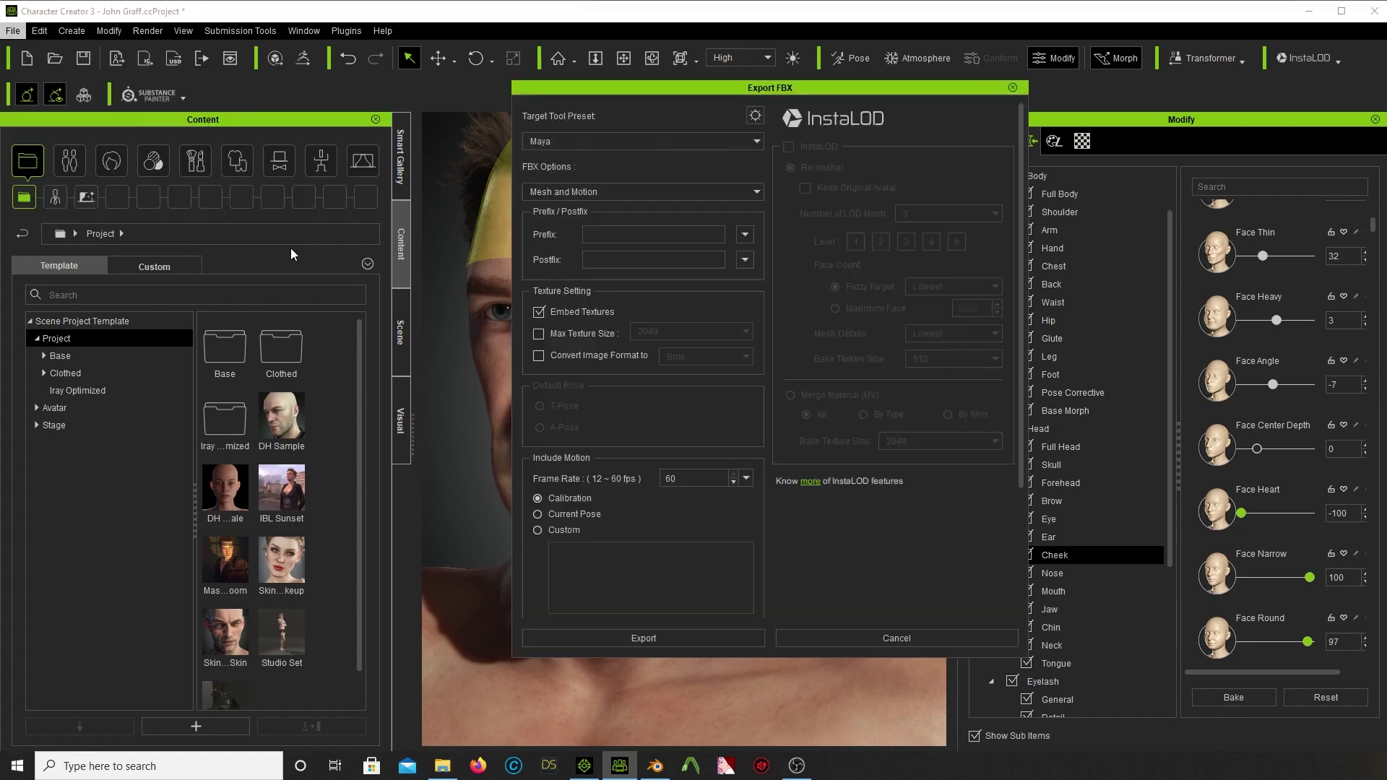
pyautogui.click(569, 142)
pyautogui.click(557, 228)
pyautogui.click(1013, 88)
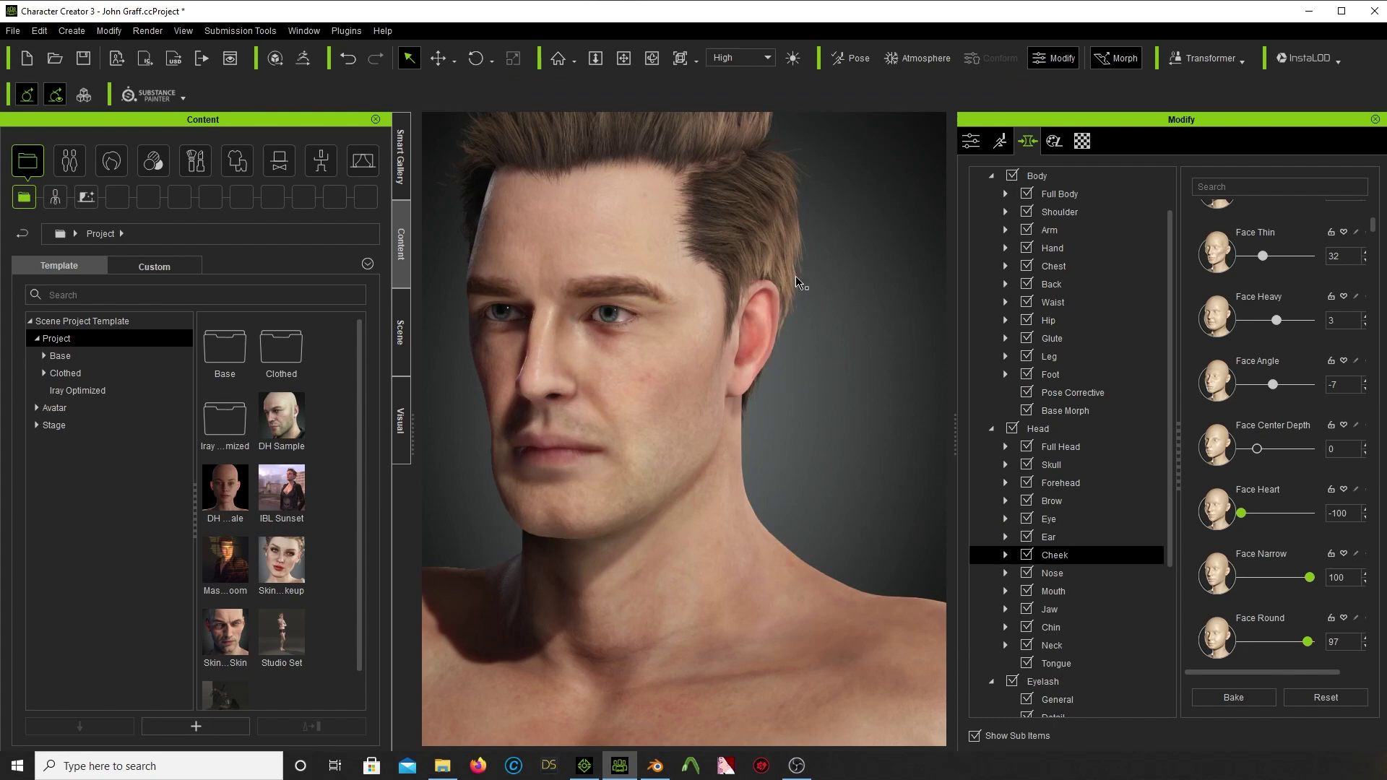
pyautogui.scroll(-5, 797, 282)
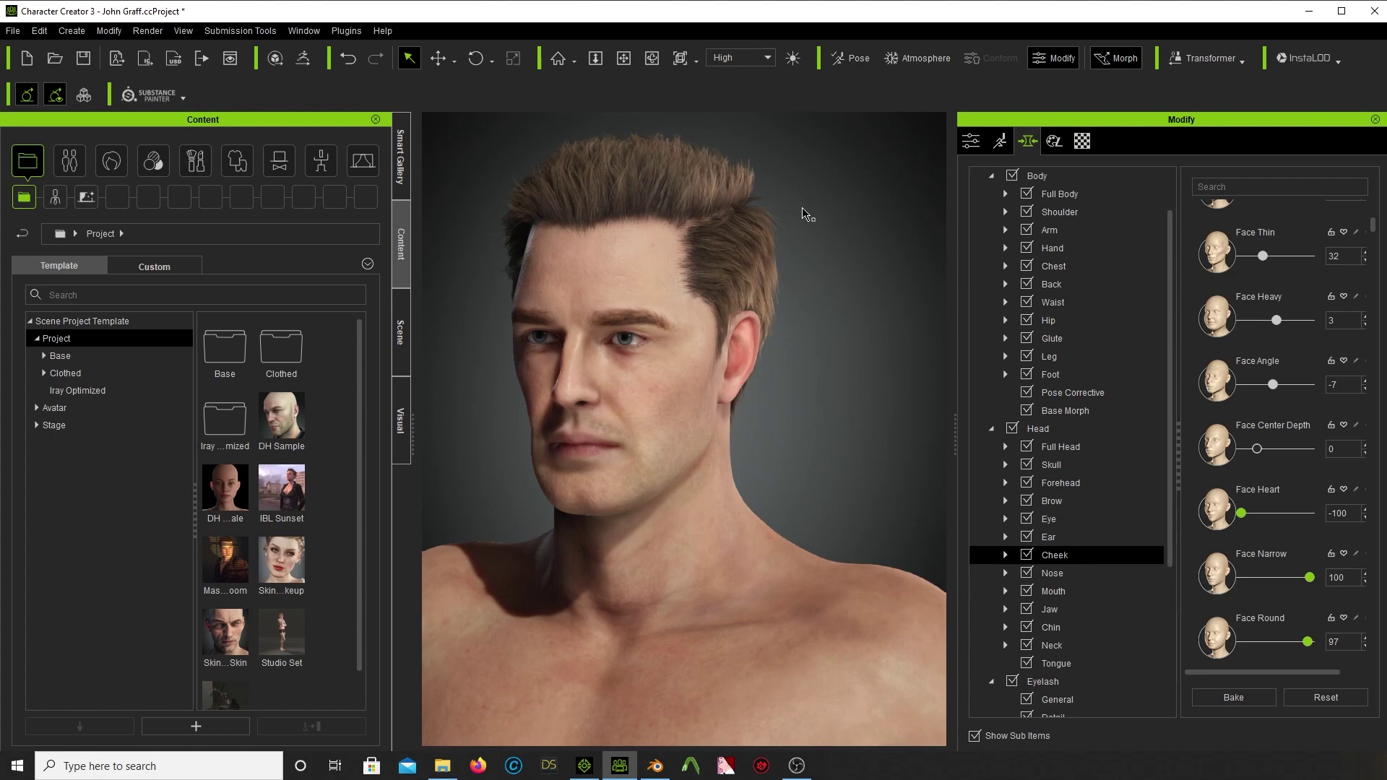
pyautogui.click(655, 766)
pyautogui.click(37, 31)
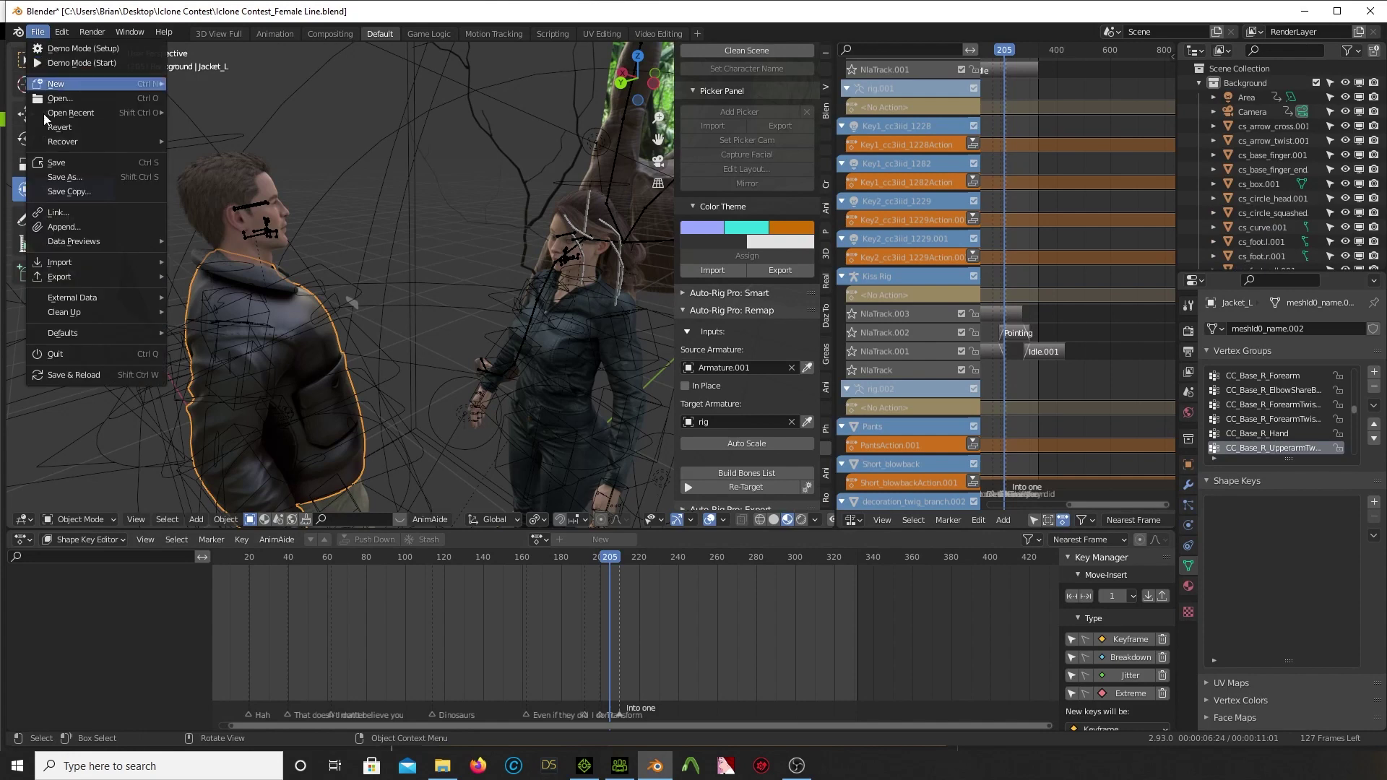
pyautogui.moveTo(94, 263)
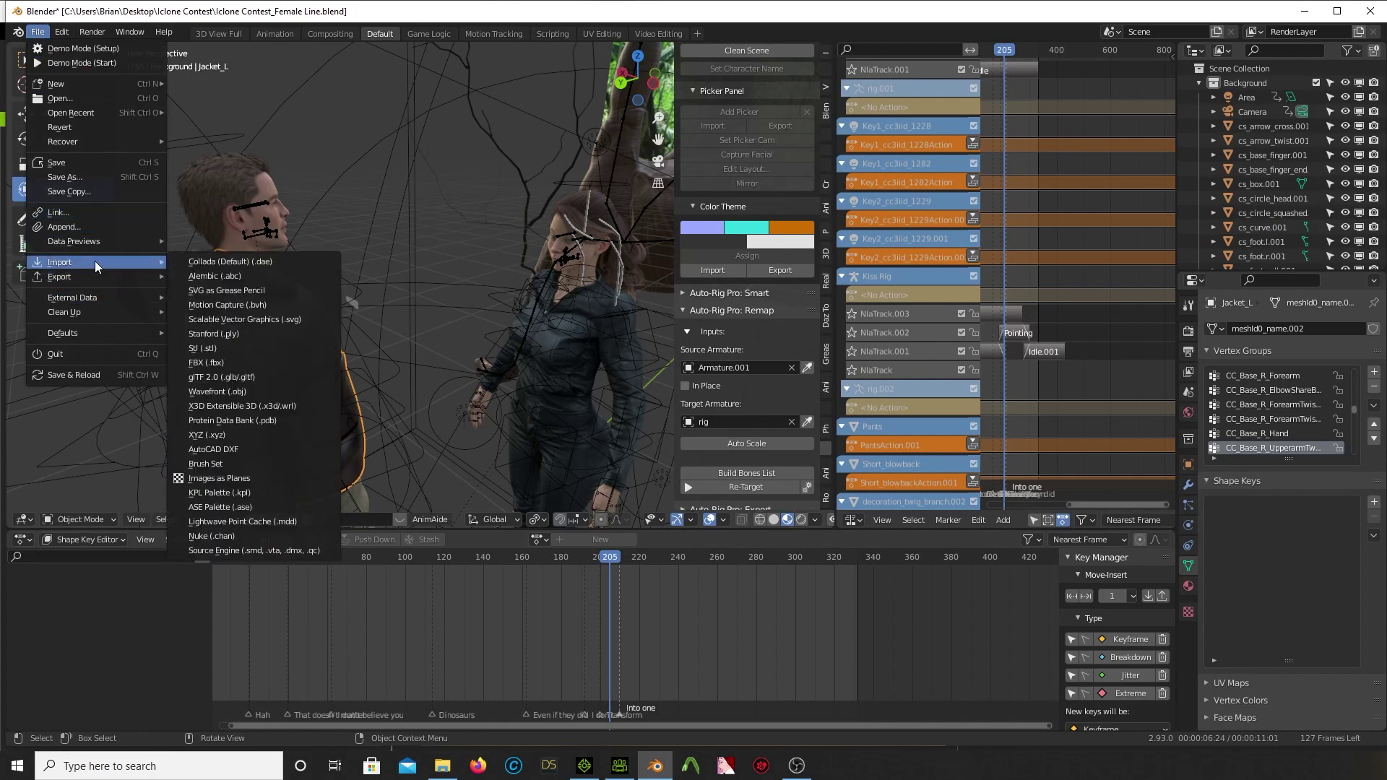
pyautogui.click(254, 359)
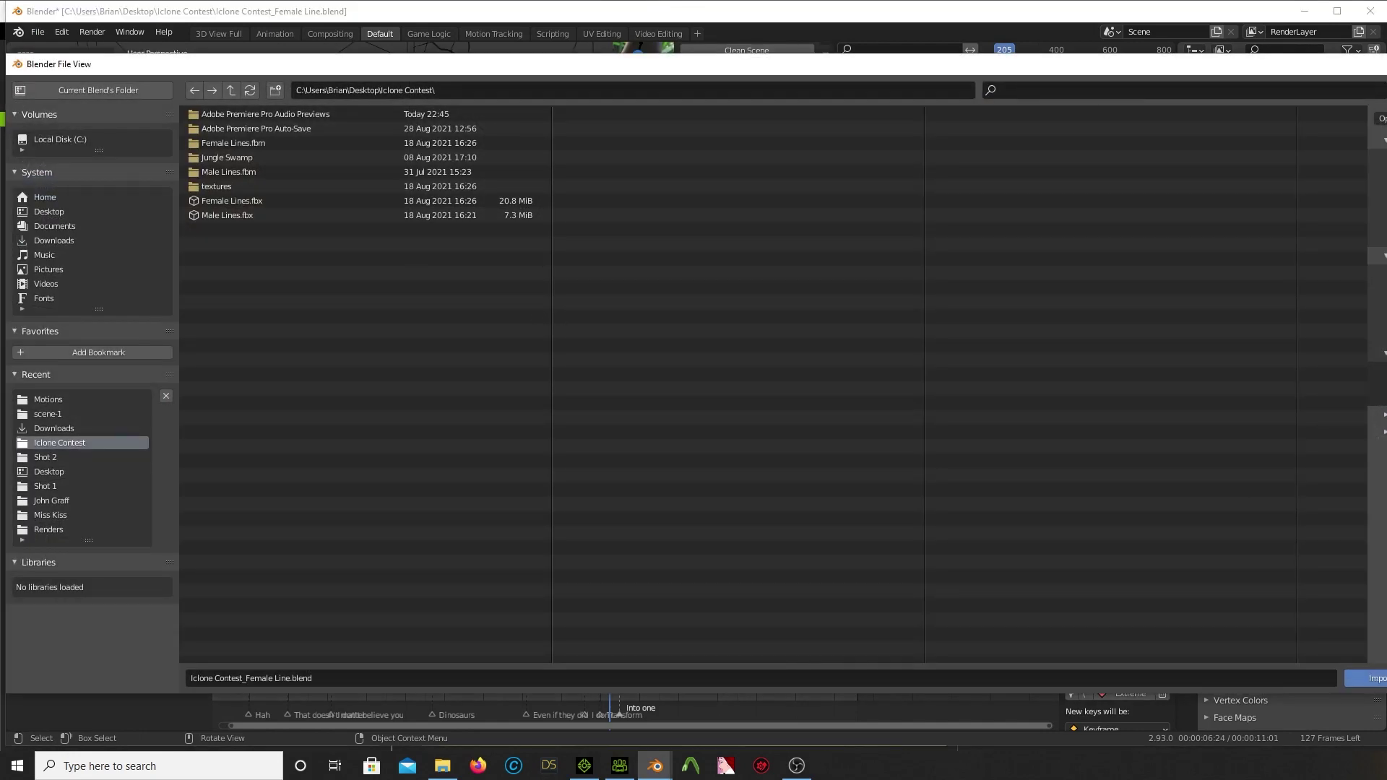
pyautogui.press('Escape')
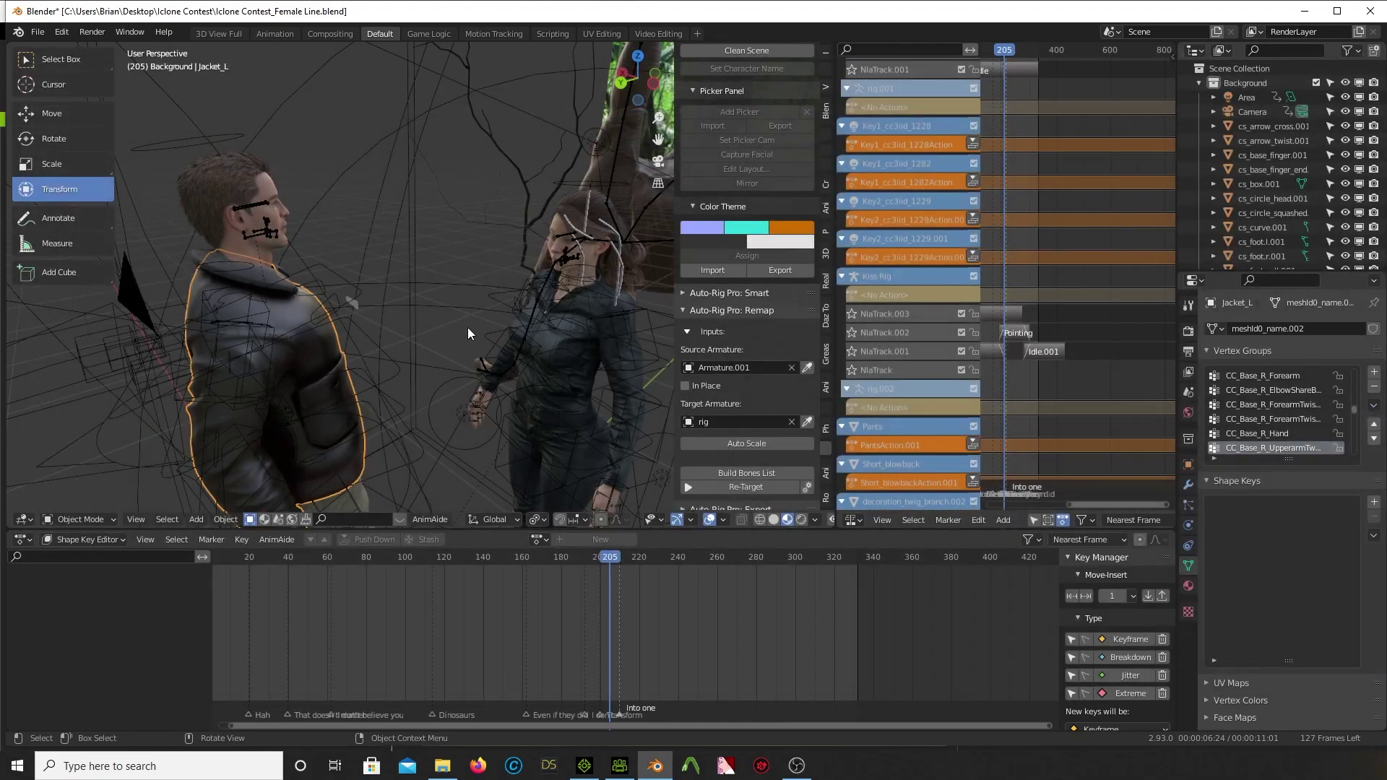
pyautogui.click(621, 765)
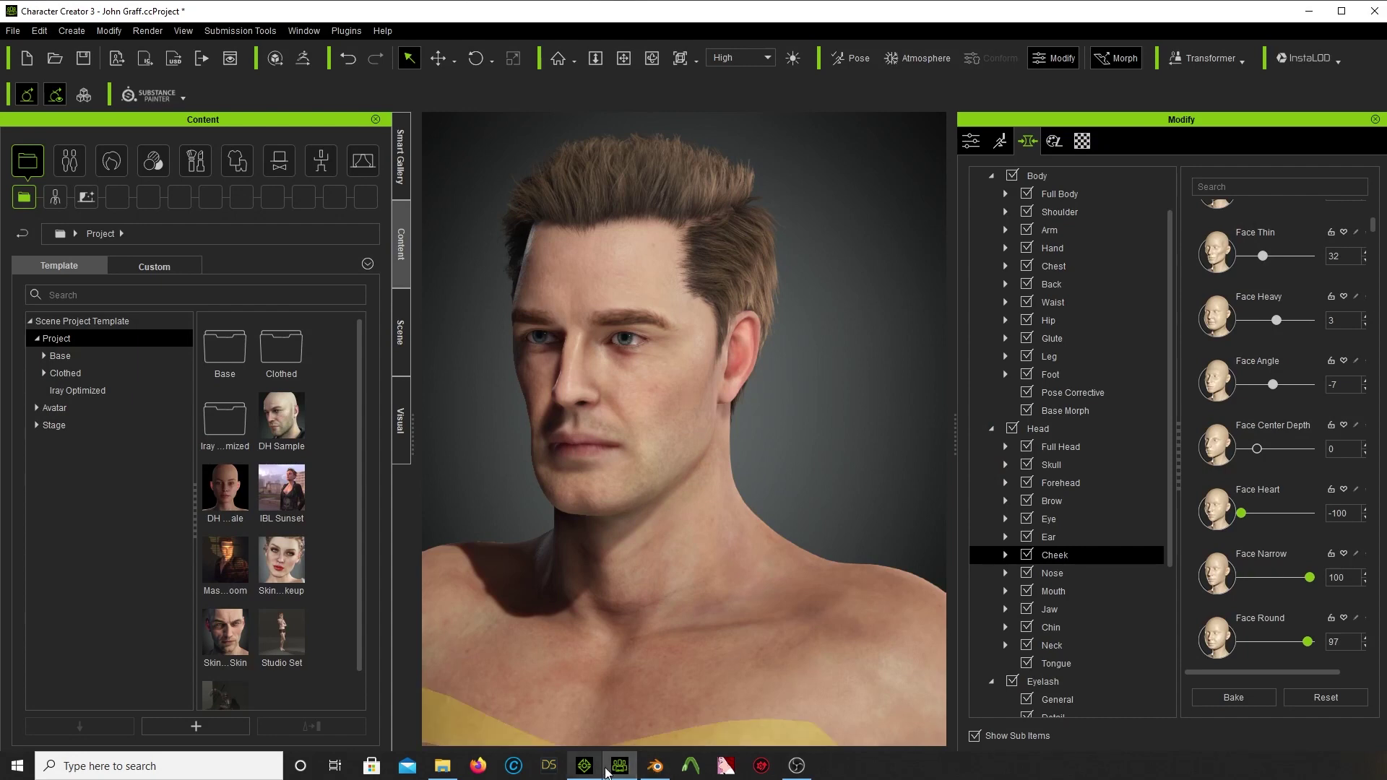
# - Check the Blender scene, orbiting the view to face the woman
pyautogui.click(655, 765)
pyautogui.scroll(3, 582, 441)
pyautogui.moveTo(583, 440); pyautogui.dragTo(539, 374, button='middle')
# - Back in Character Creator 3, browse Skin, Makeup, then Cloth to reach the Underwear templates
pyautogui.click(615, 767)
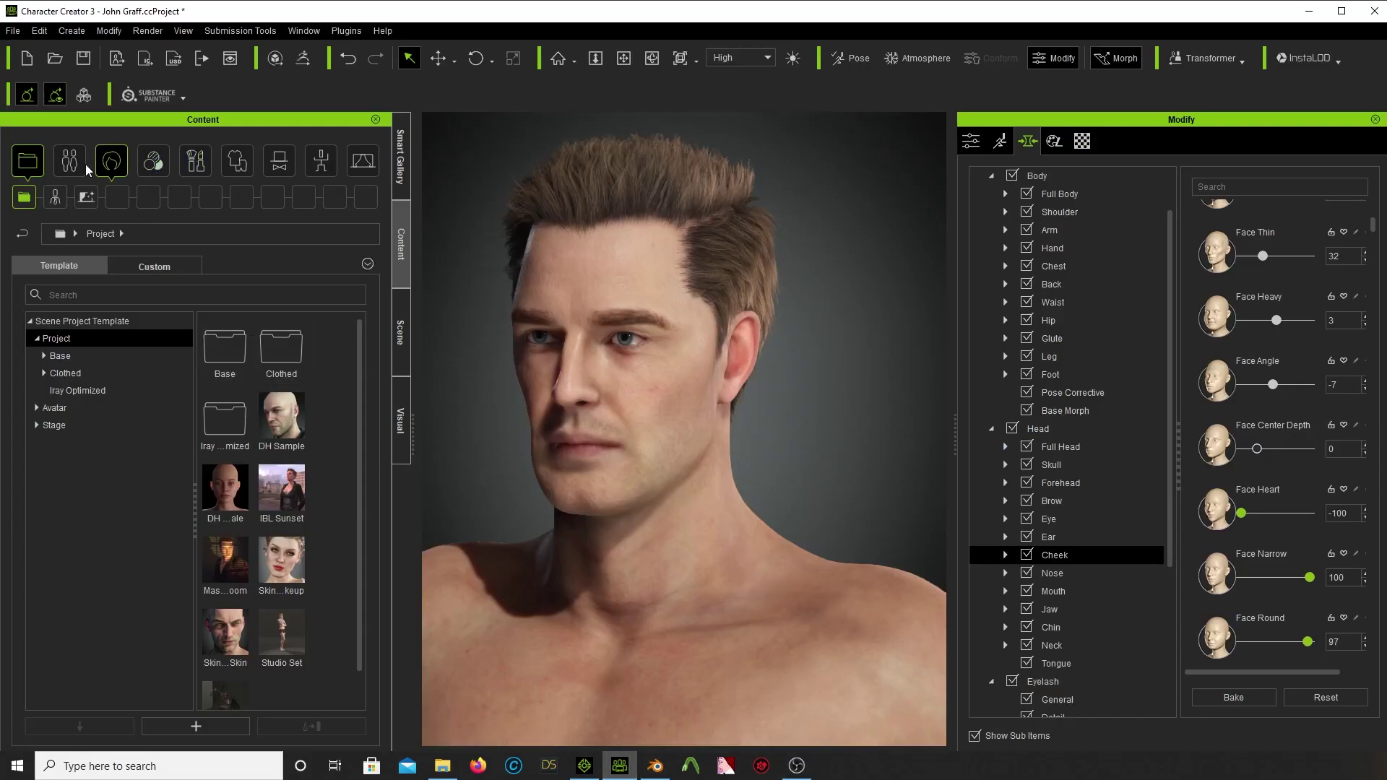
pyautogui.click(111, 161)
pyautogui.click(153, 161)
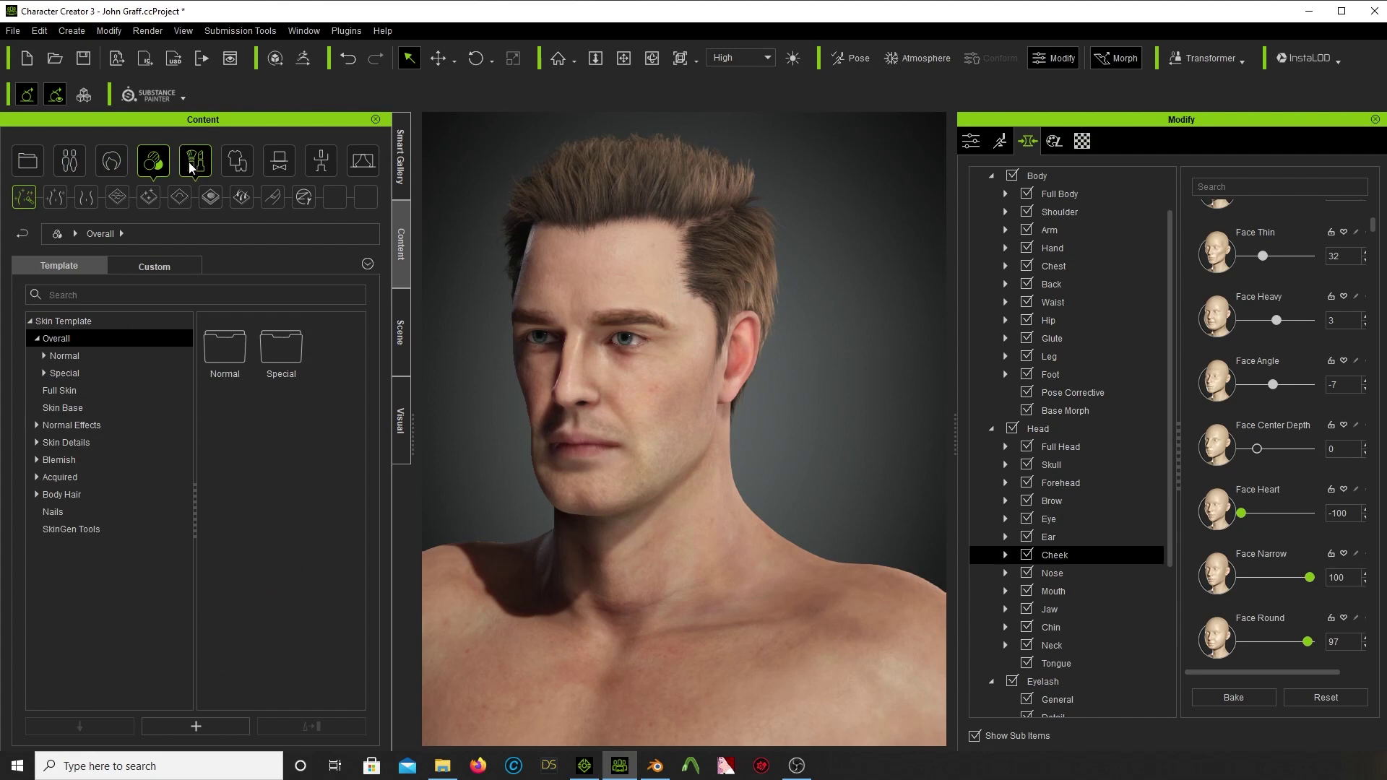
pyautogui.click(192, 166)
pyautogui.click(238, 163)
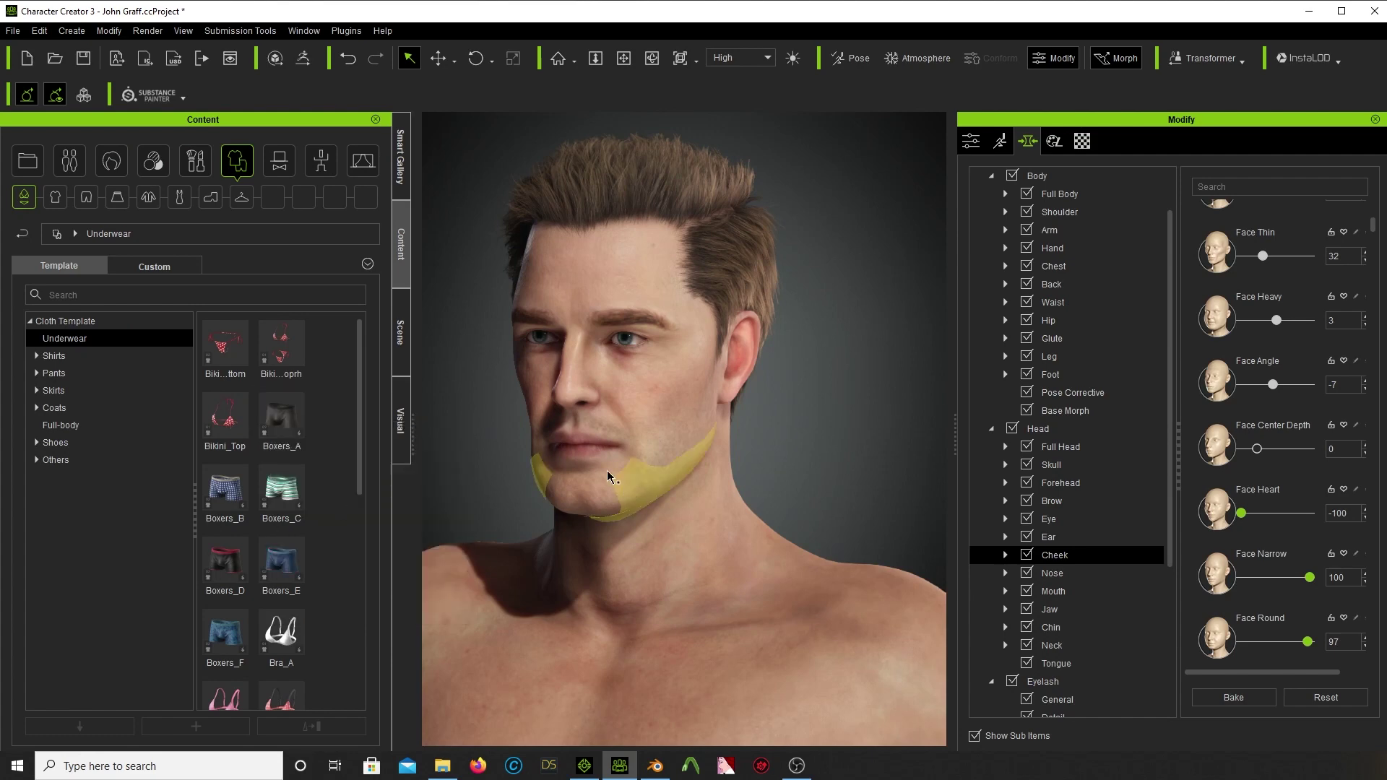
# - Orbit and zoom around the jacketed male in Blender, looking closely at his shoulder and jacket
pyautogui.click(653, 767)
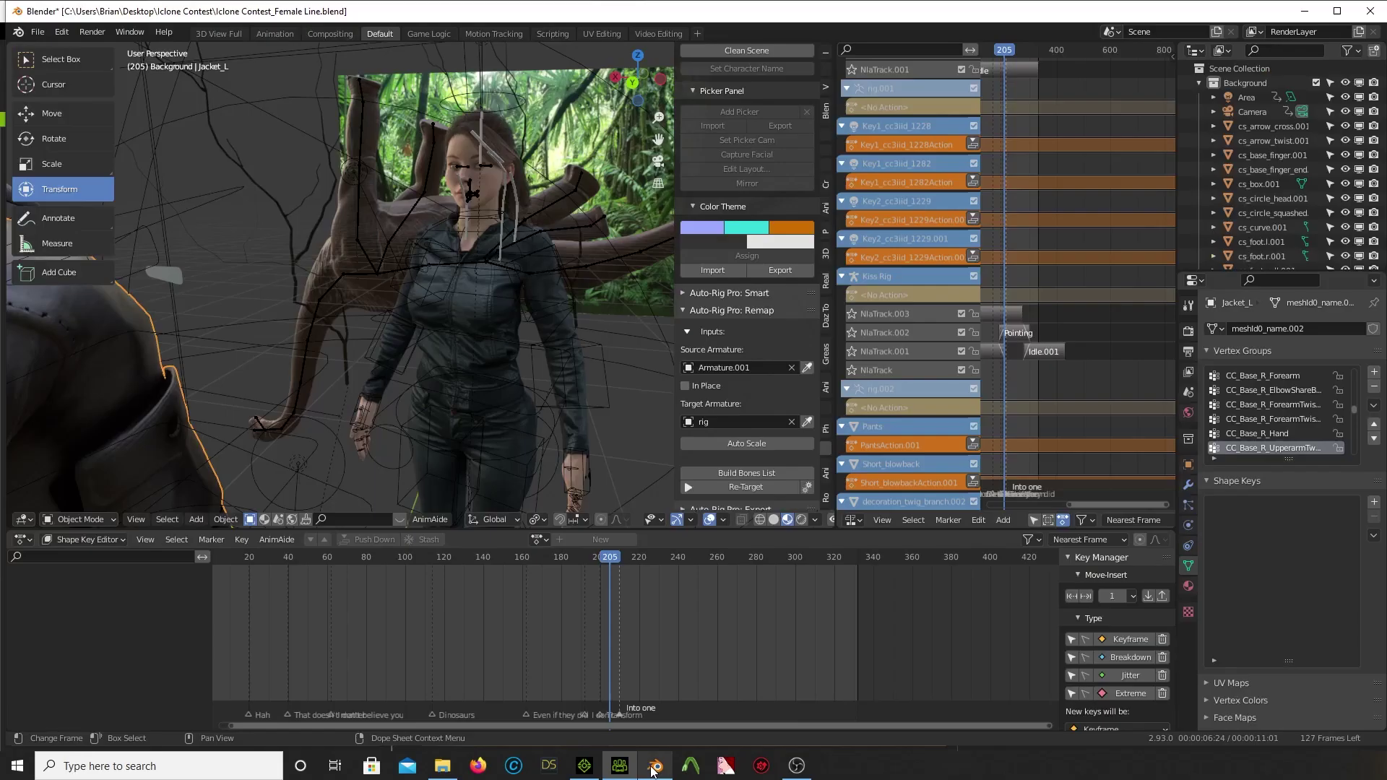
pyautogui.scroll(-5, 505, 433)
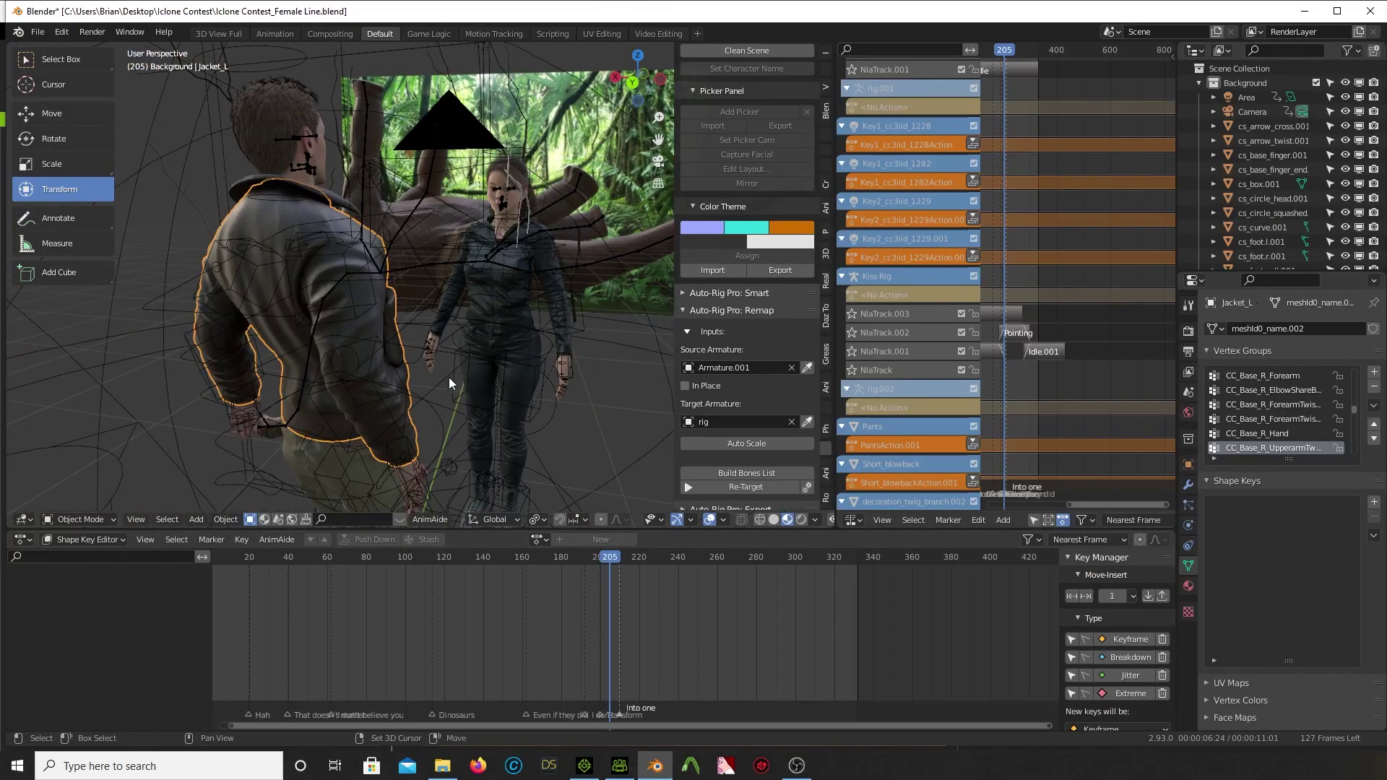
pyautogui.moveTo(449, 378)
pyautogui.mouseDown(button='middle')
pyautogui.moveTo(504, 361)
pyautogui.moveTo(370, 368)
pyautogui.moveTo(390, 379)
pyautogui.moveTo(456, 341)
pyautogui.moveTo(345, 371)
pyautogui.moveTo(206, 364)
pyautogui.moveTo(472, 362)
pyautogui.mouseUp(button='middle')
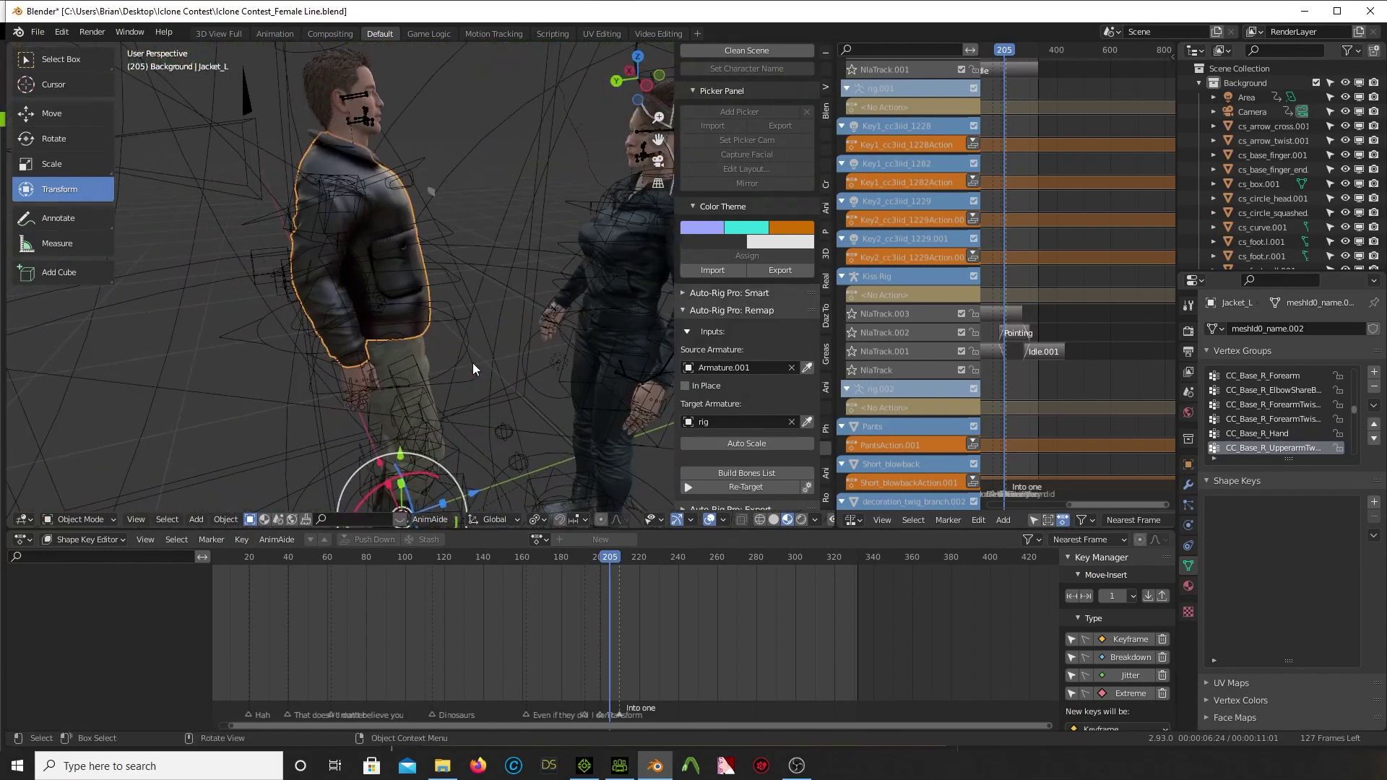
pyautogui.scroll(6, 453, 392)
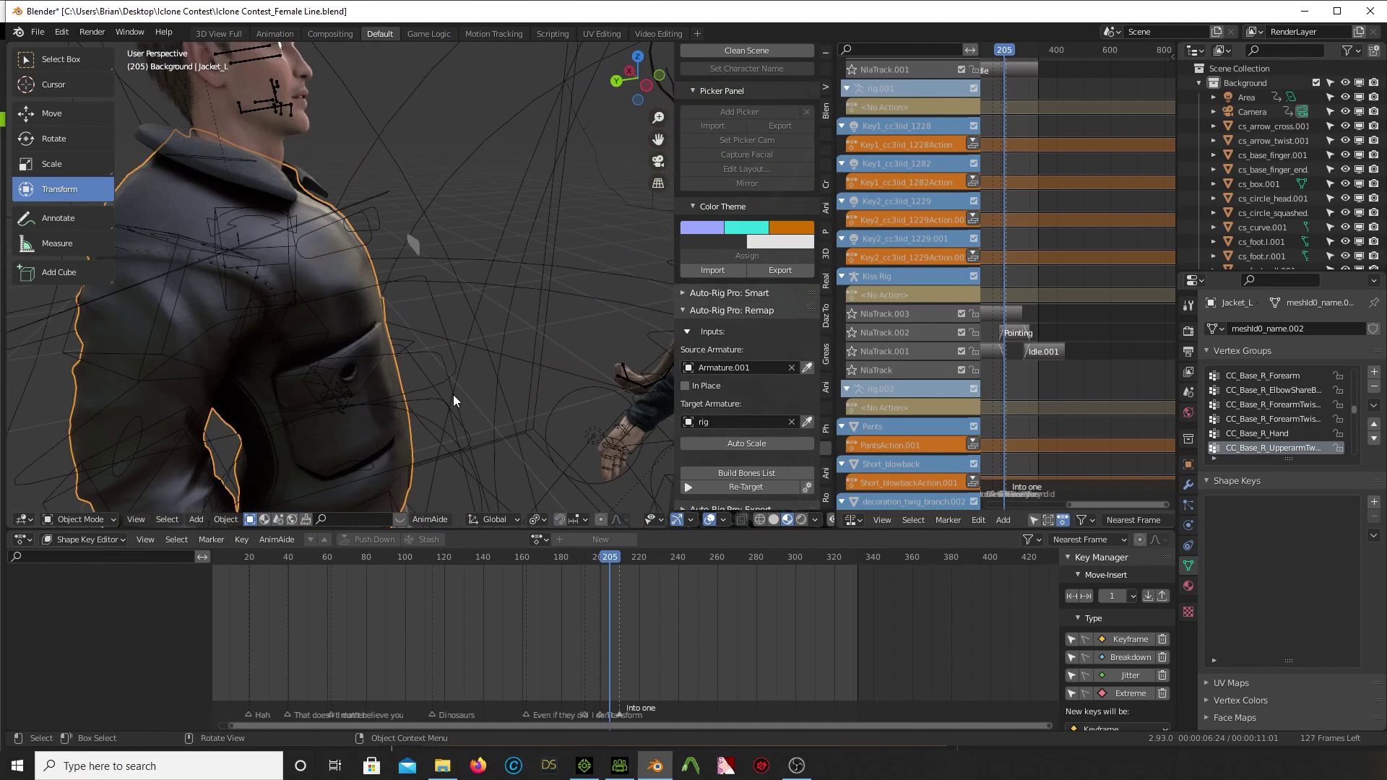
pyautogui.moveTo(453, 394)
pyautogui.mouseDown(button='middle')
pyautogui.moveTo(496, 370)
pyautogui.moveTo(462, 394)
pyautogui.mouseUp(button='middle')
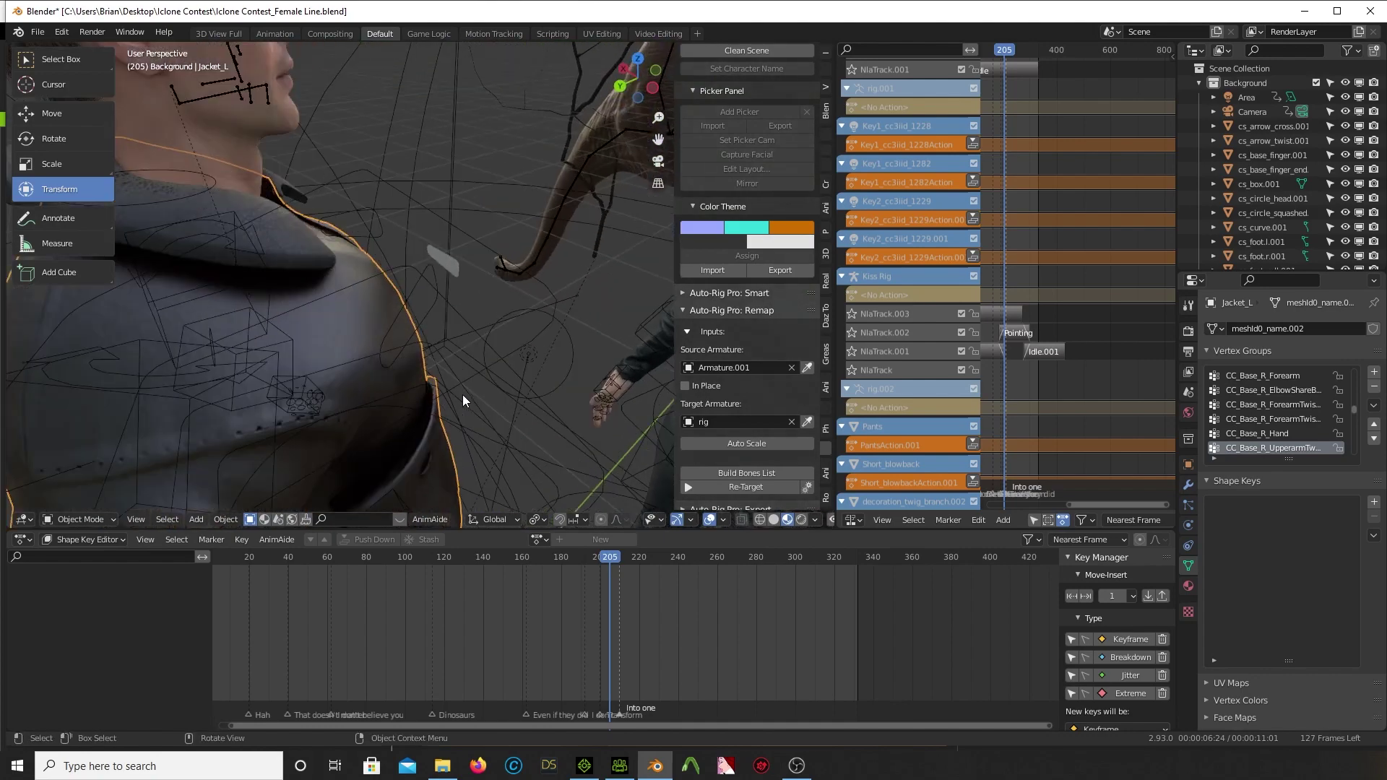
pyautogui.scroll(-4, 519, 375)
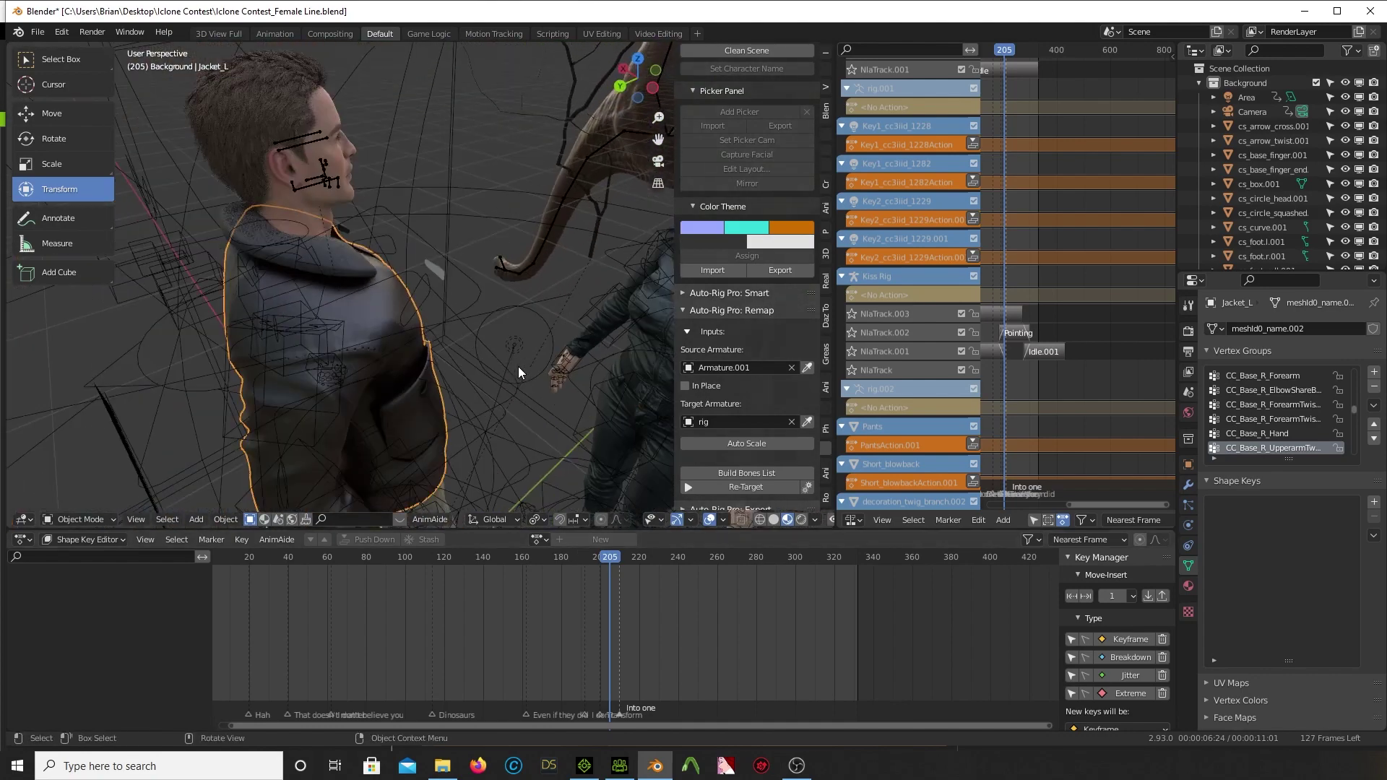
pyautogui.click(613, 766)
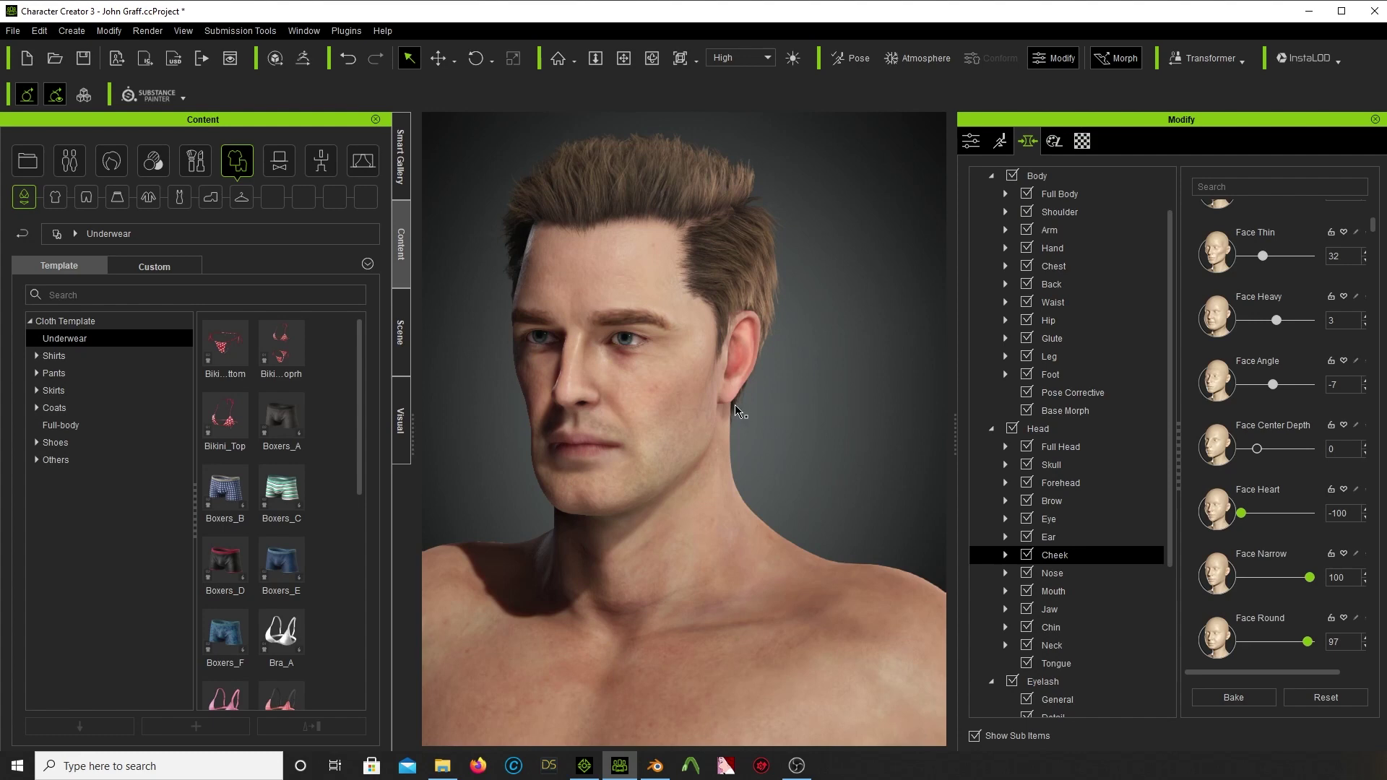
pyautogui.click(655, 766)
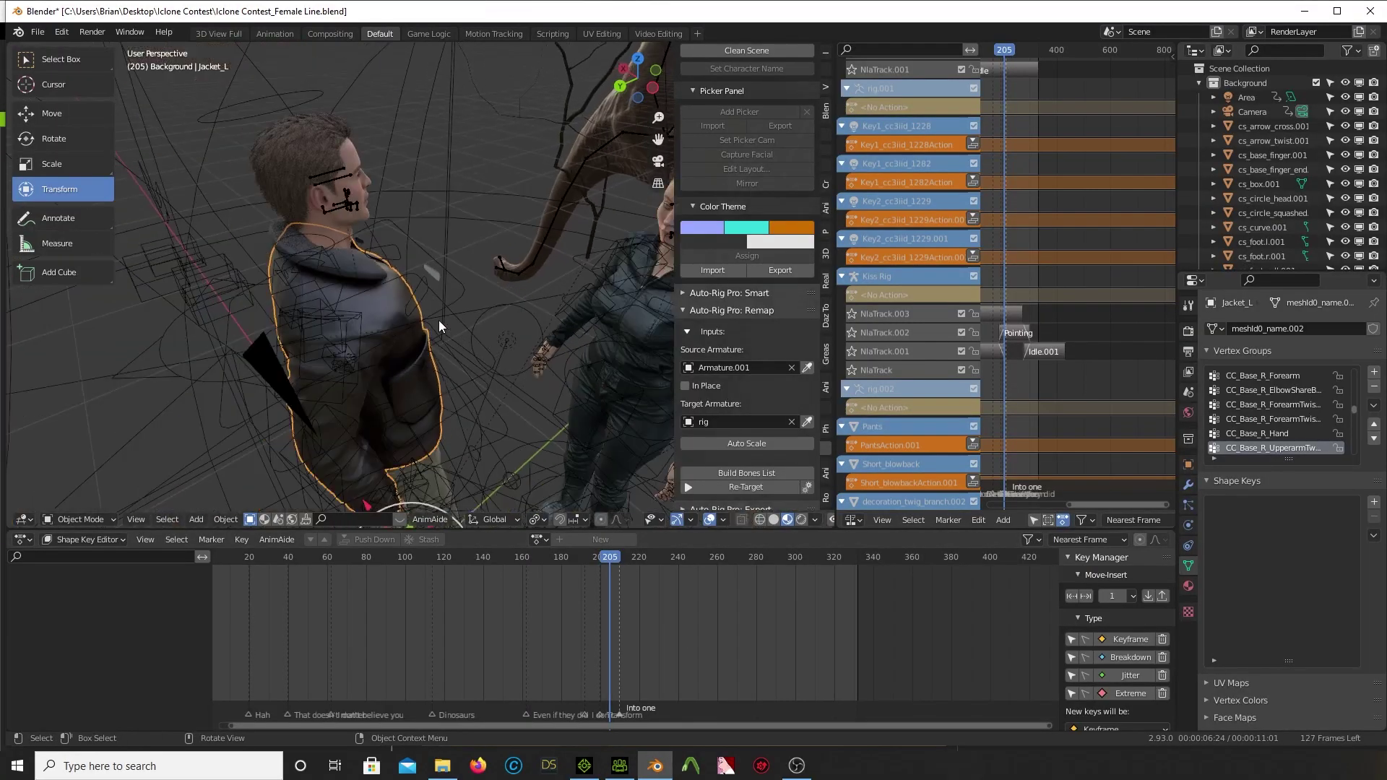
pyautogui.moveTo(439, 323); pyautogui.dragTo(471, 350, button='middle')
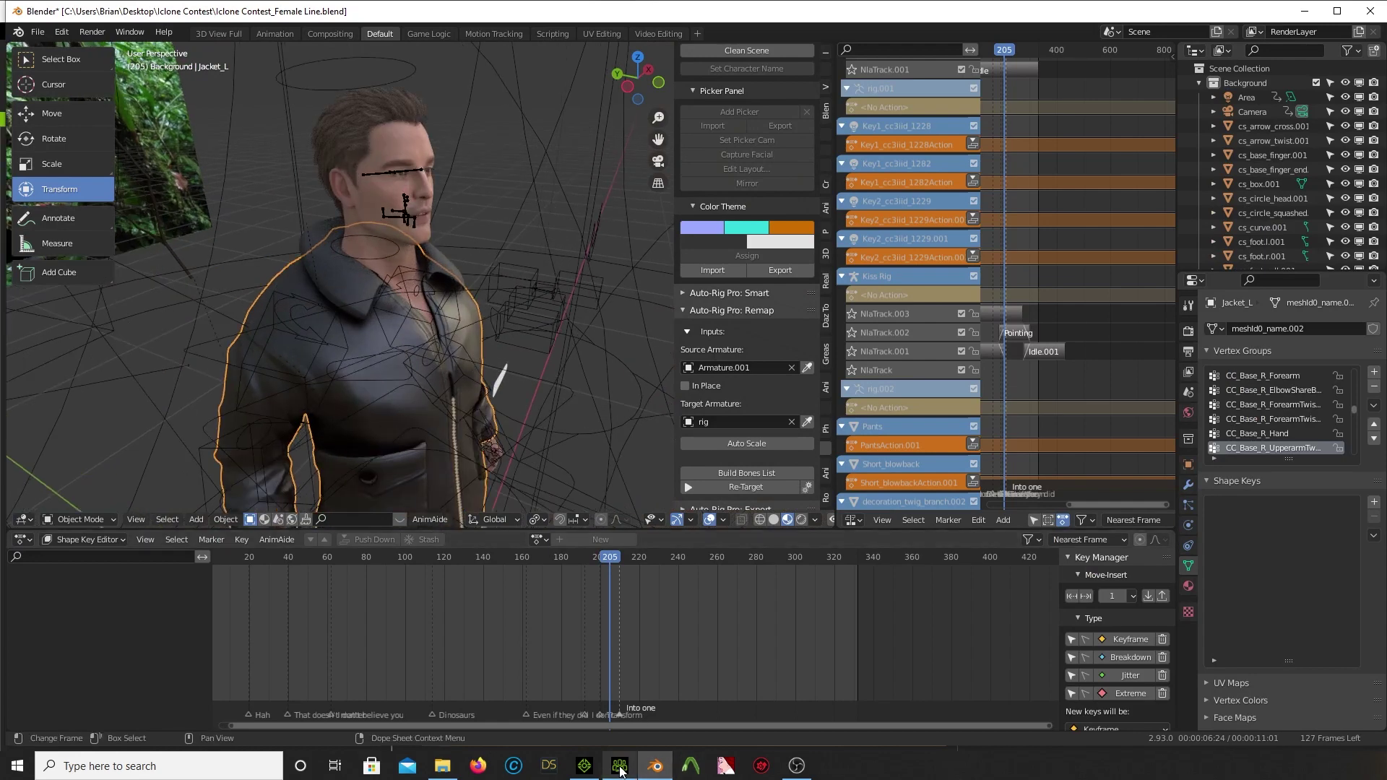
# - In iClone 7, select CC3+_Caleb, expand its Viseme Voice track and scrub from frame 43 to 13
pyautogui.click(589, 770)
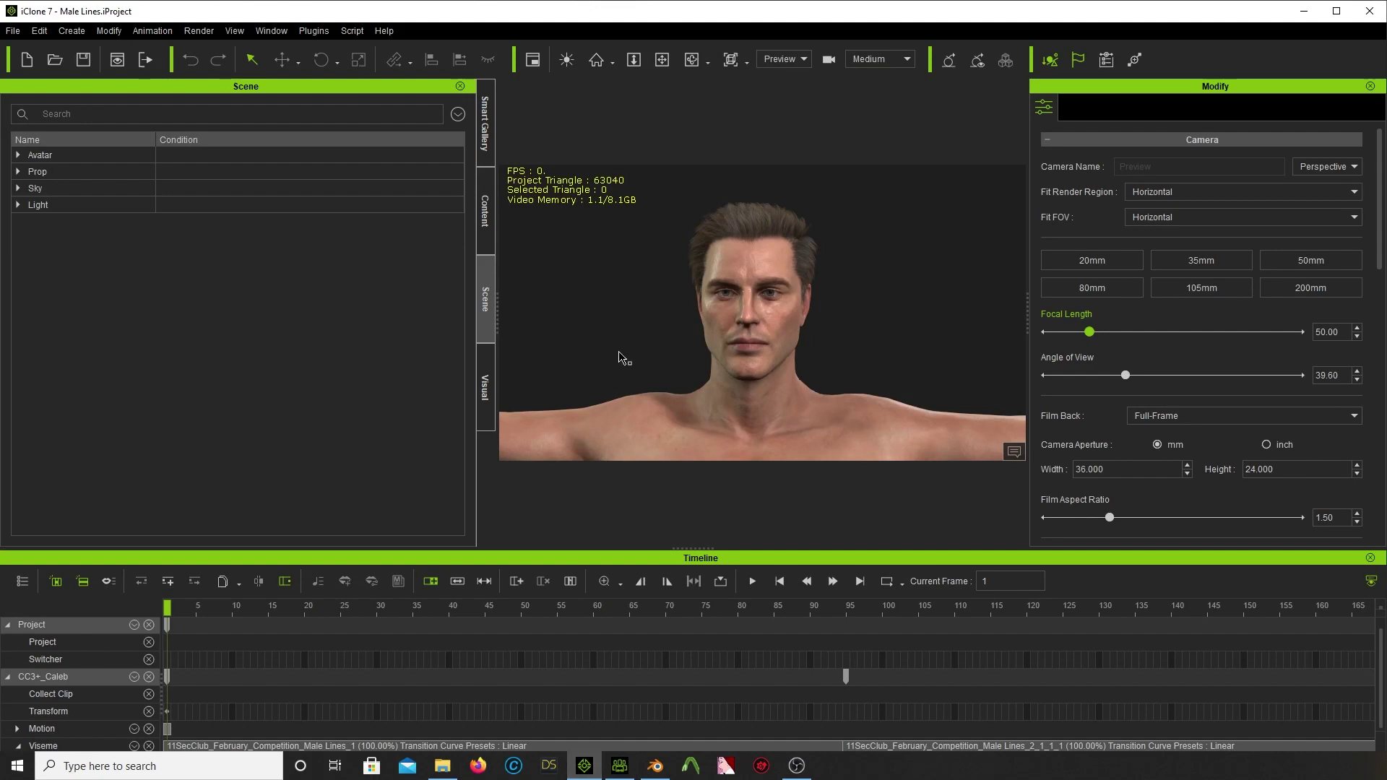
pyautogui.click(665, 692)
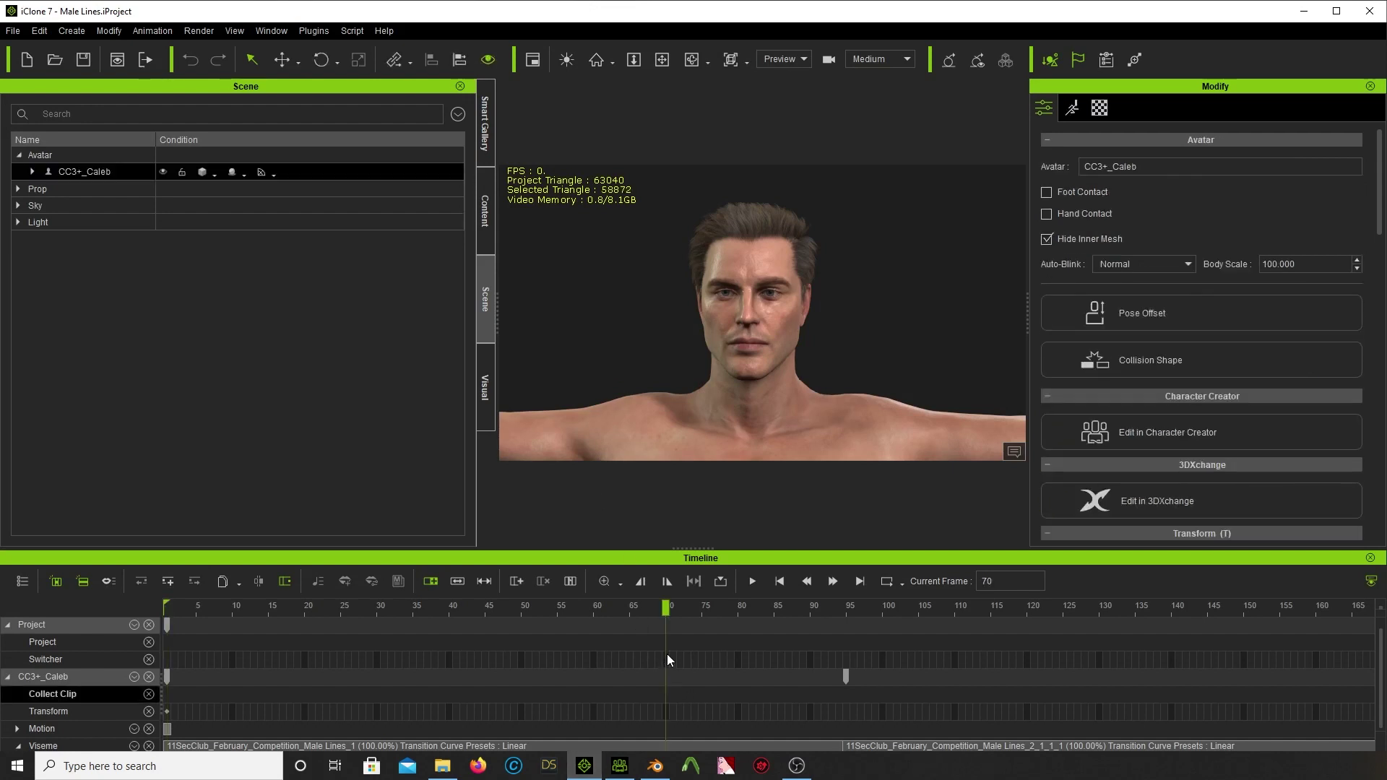
pyautogui.scroll(-3, 767, 678)
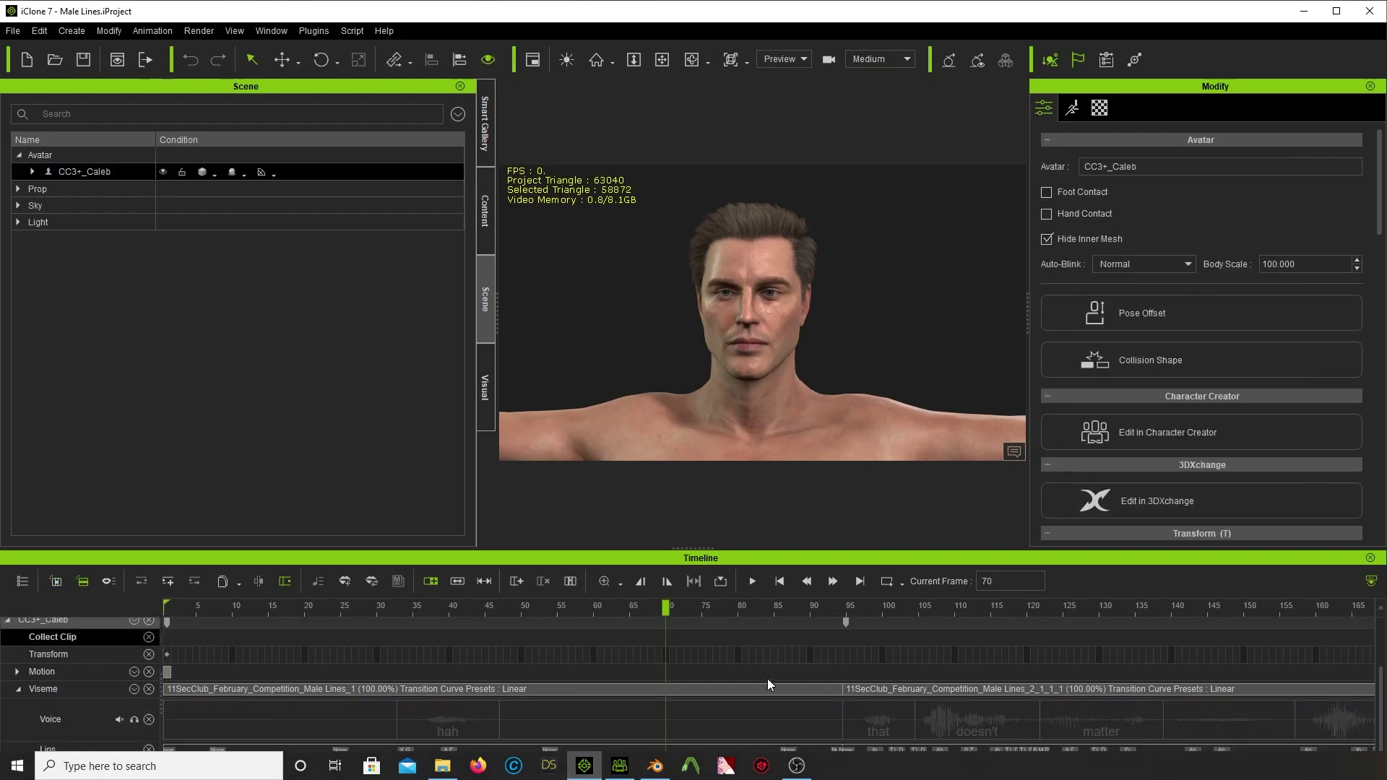
pyautogui.click(702, 726)
pyautogui.click(470, 709)
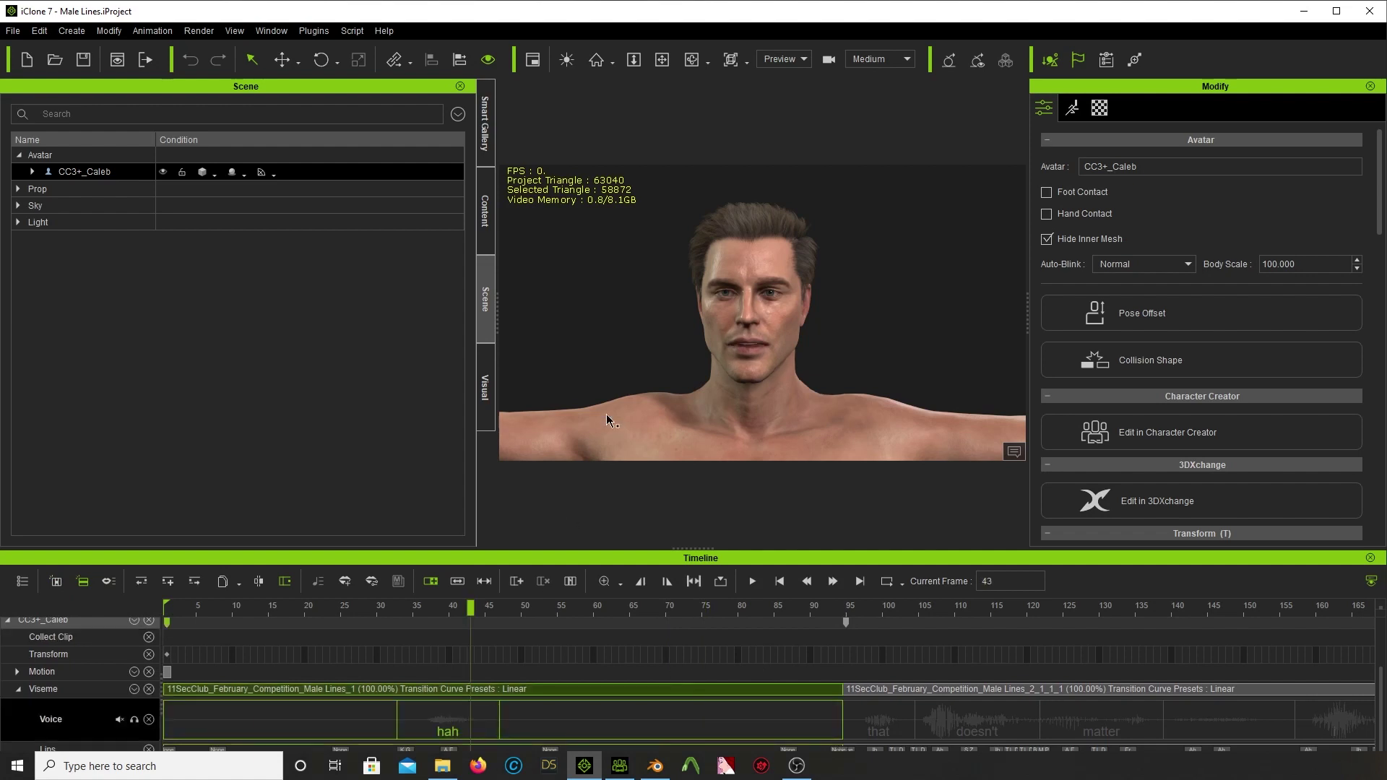
pyautogui.moveTo(439, 613); pyautogui.dragTo(254, 614)
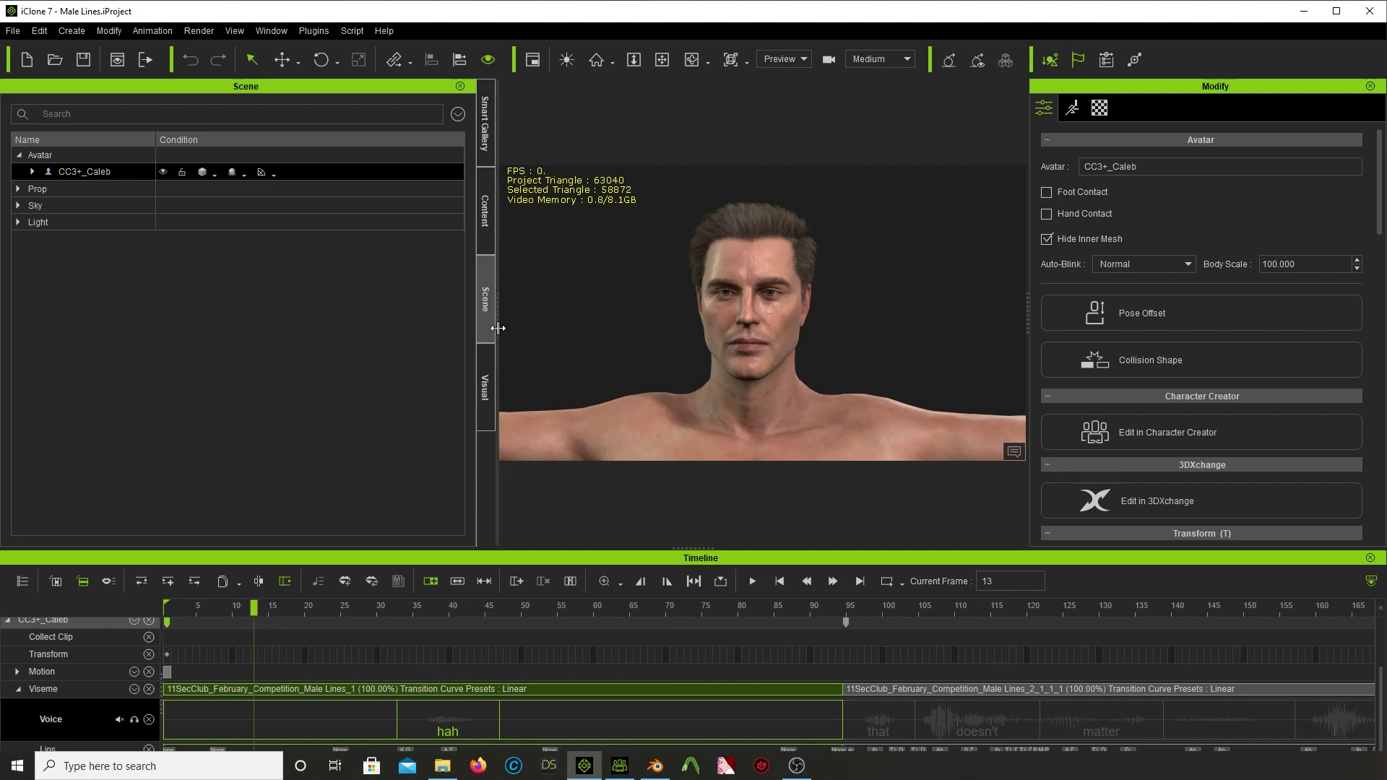
pyautogui.moveTo(485, 350); pyautogui.dragTo(351, 349)
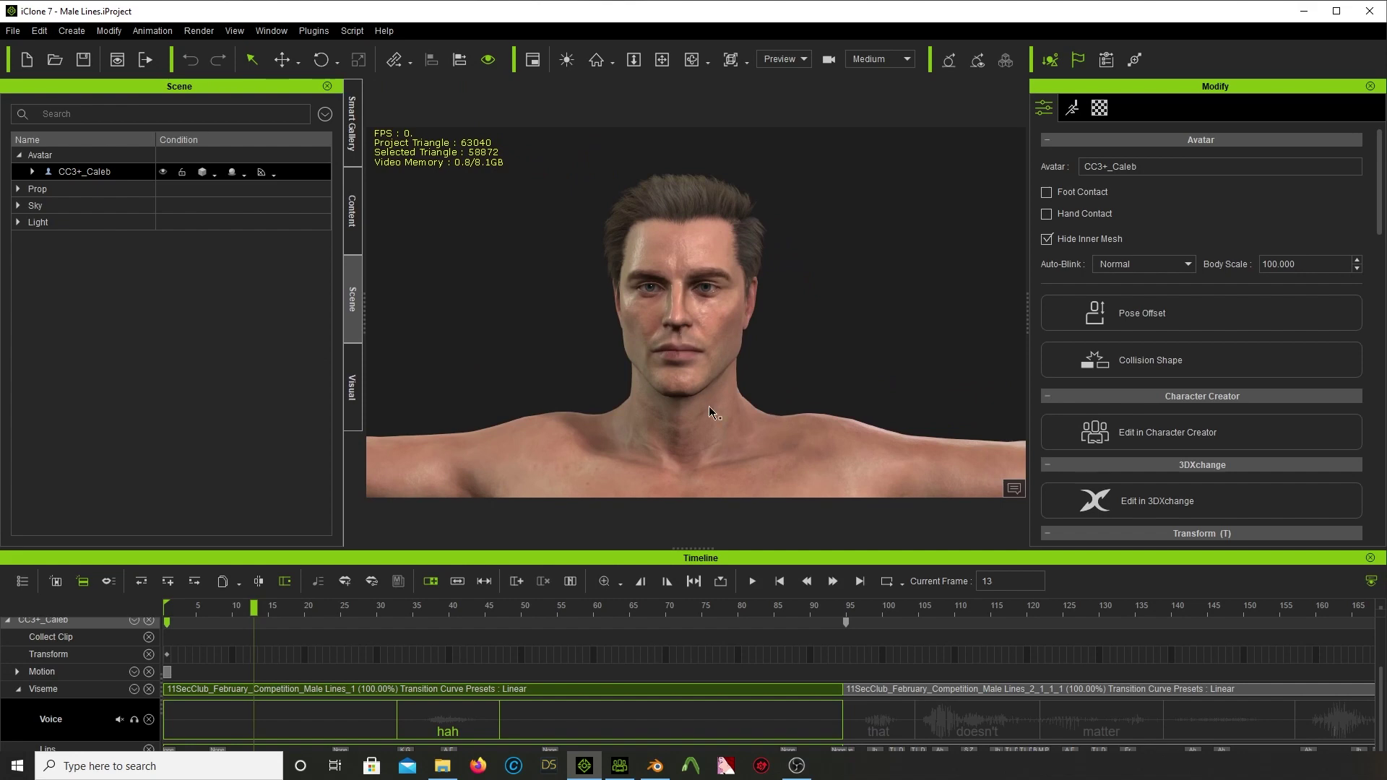
# - In Character Creator 3, open File > Export
pyautogui.click(620, 765)
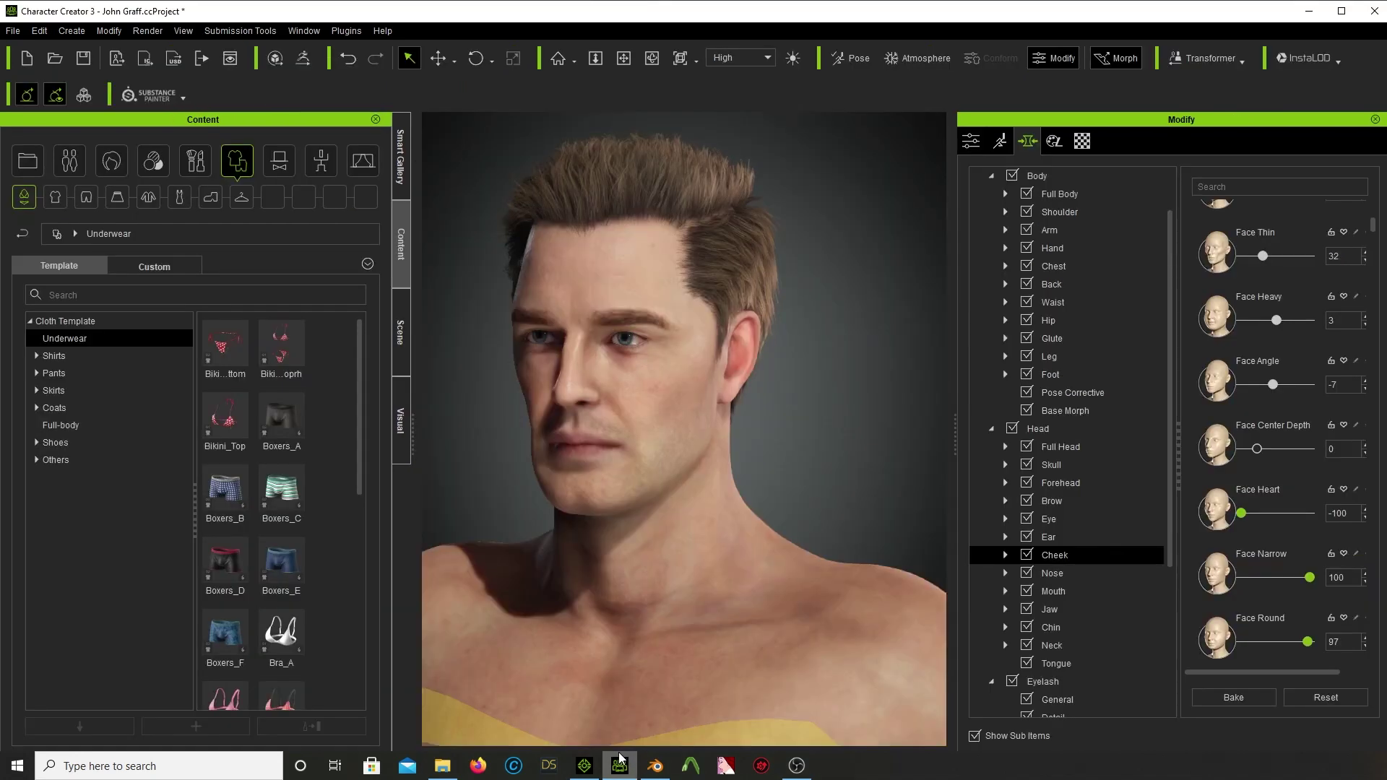
pyautogui.click(13, 30)
pyautogui.moveTo(78, 168)
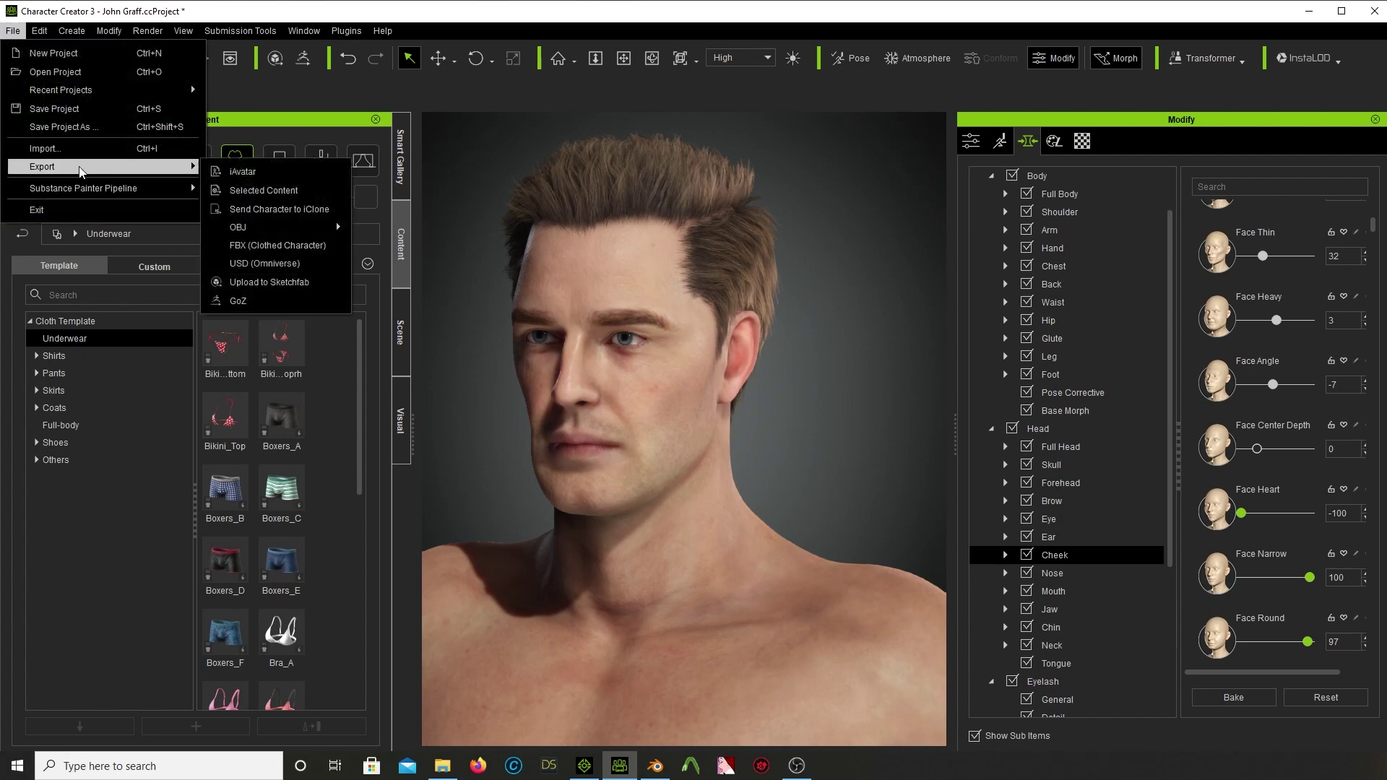
# - Send the character to iClone, then open iClone 7's Animation menu
pyautogui.click(314, 215)
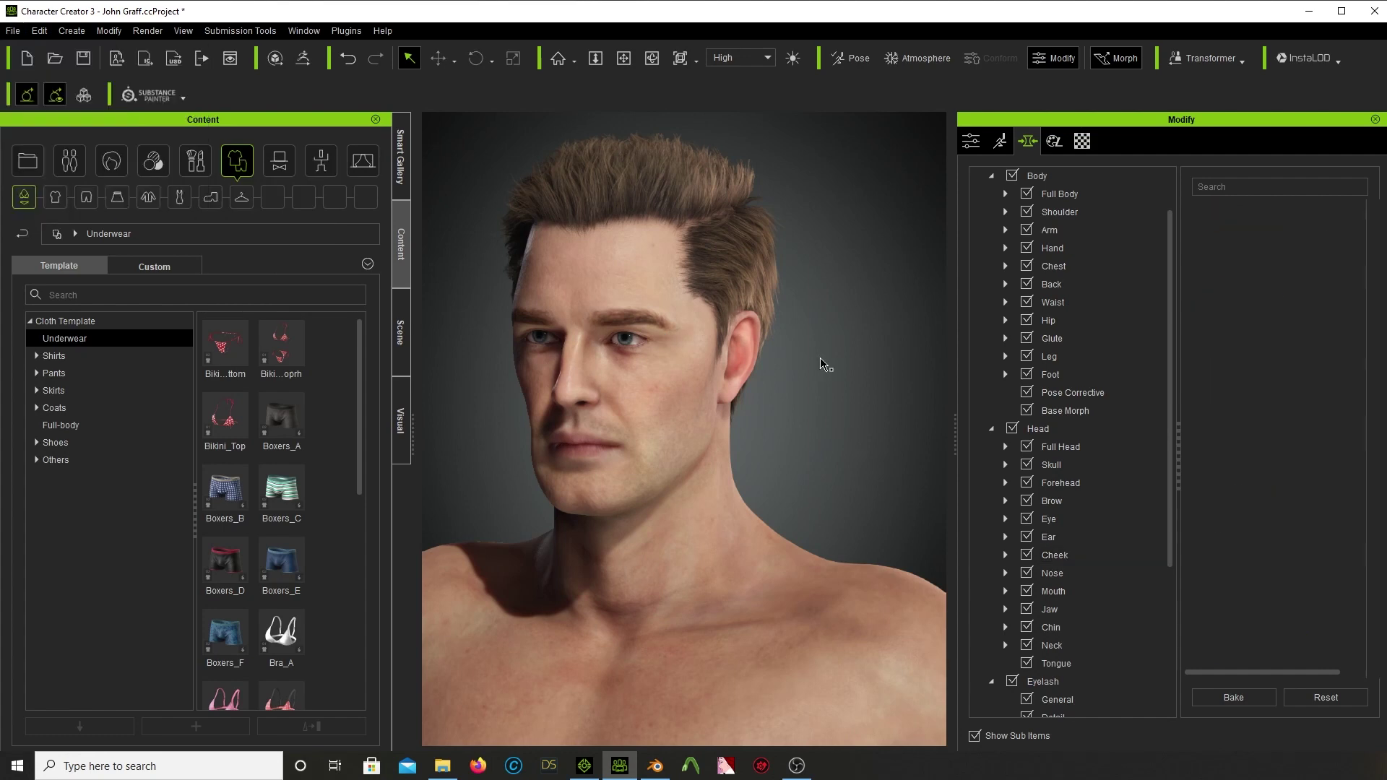
pyautogui.click(584, 767)
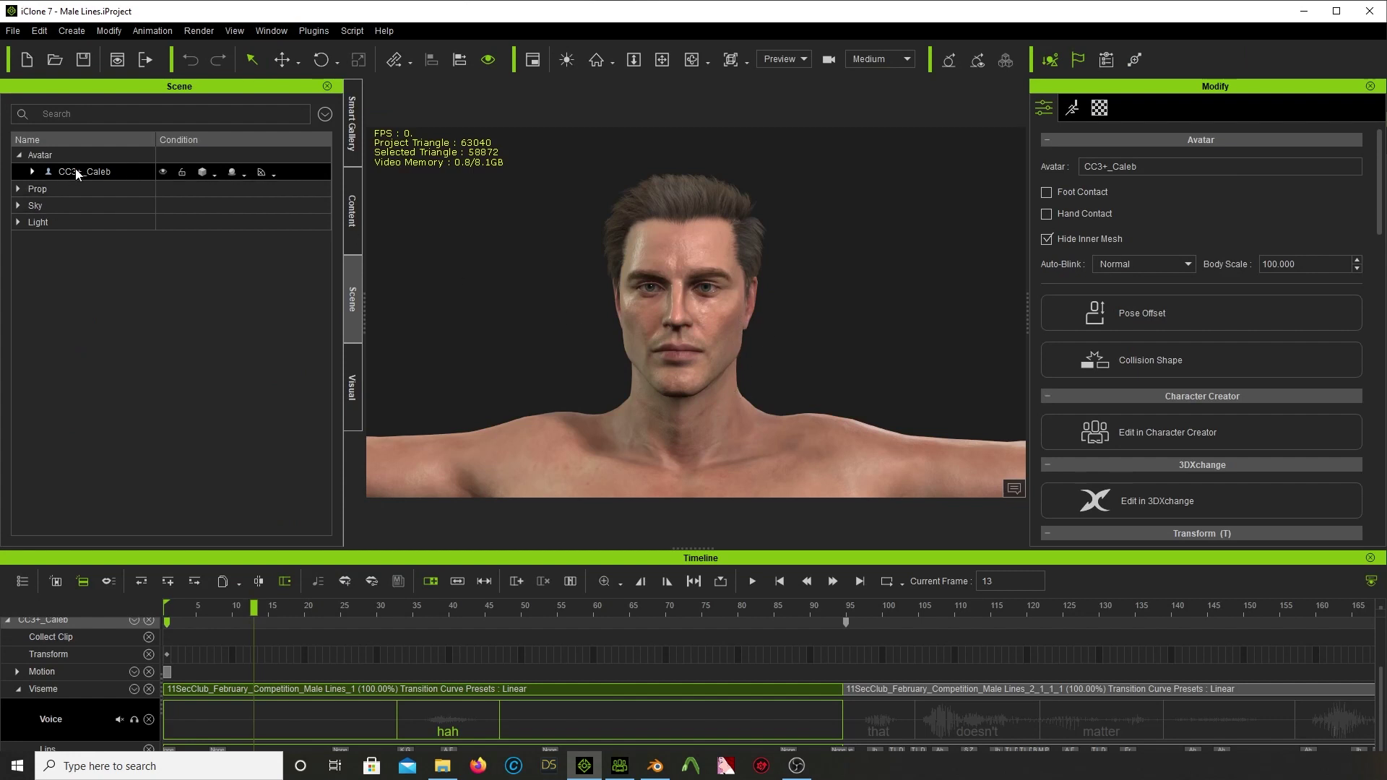
pyautogui.click(144, 31)
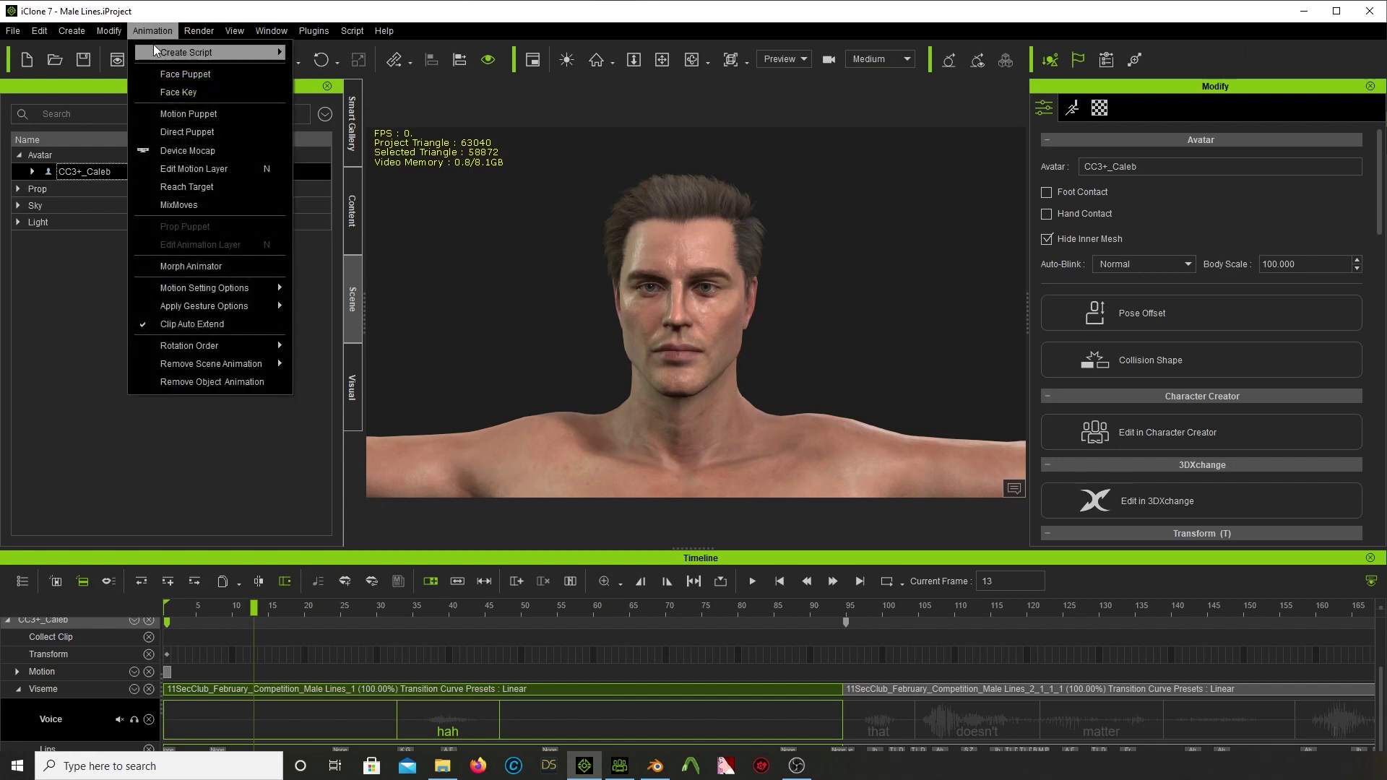
# - Open AccuLips, load the voice .wav from the Iclone Contest folder, and widen the dialog to show the waveform
pyautogui.moveTo(173, 52)
pyautogui.click(353, 133)
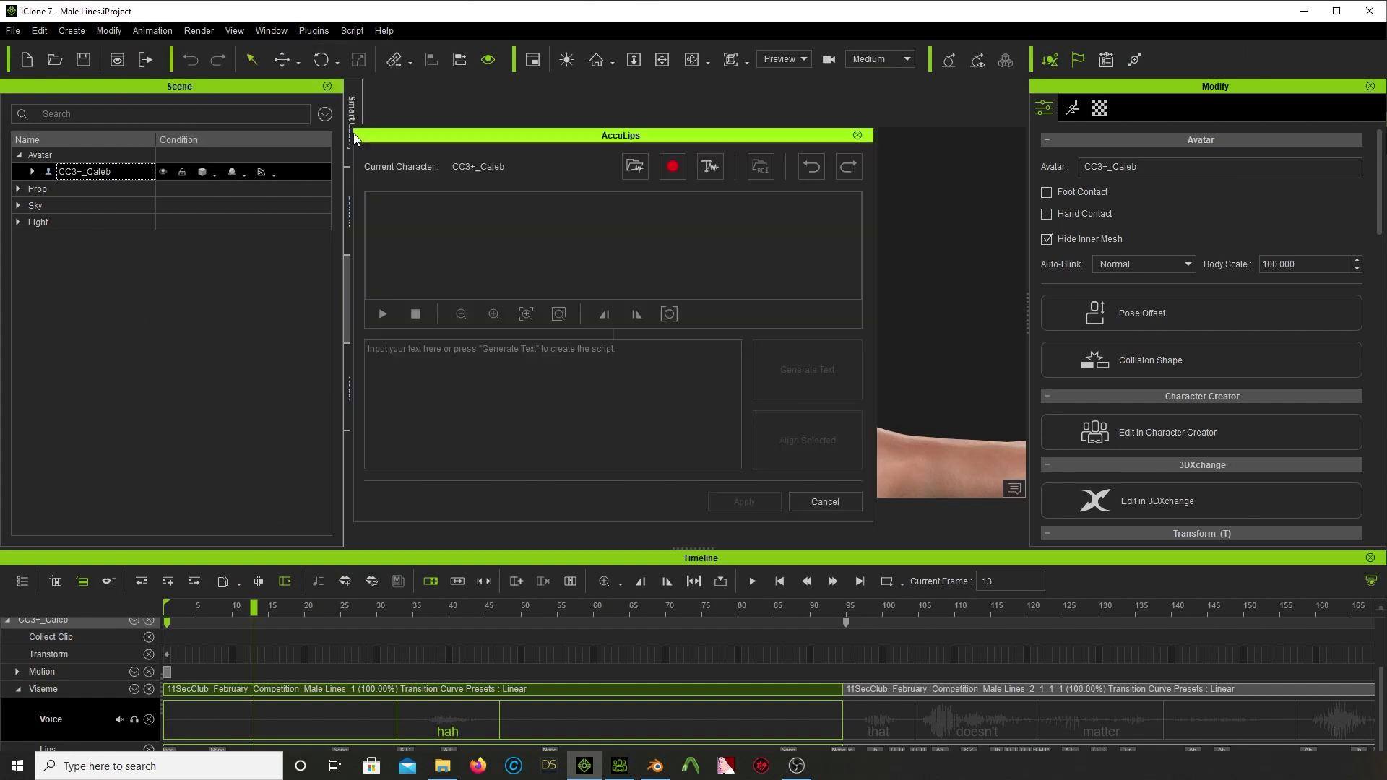
pyautogui.moveTo(575, 137); pyautogui.dragTo(431, 133)
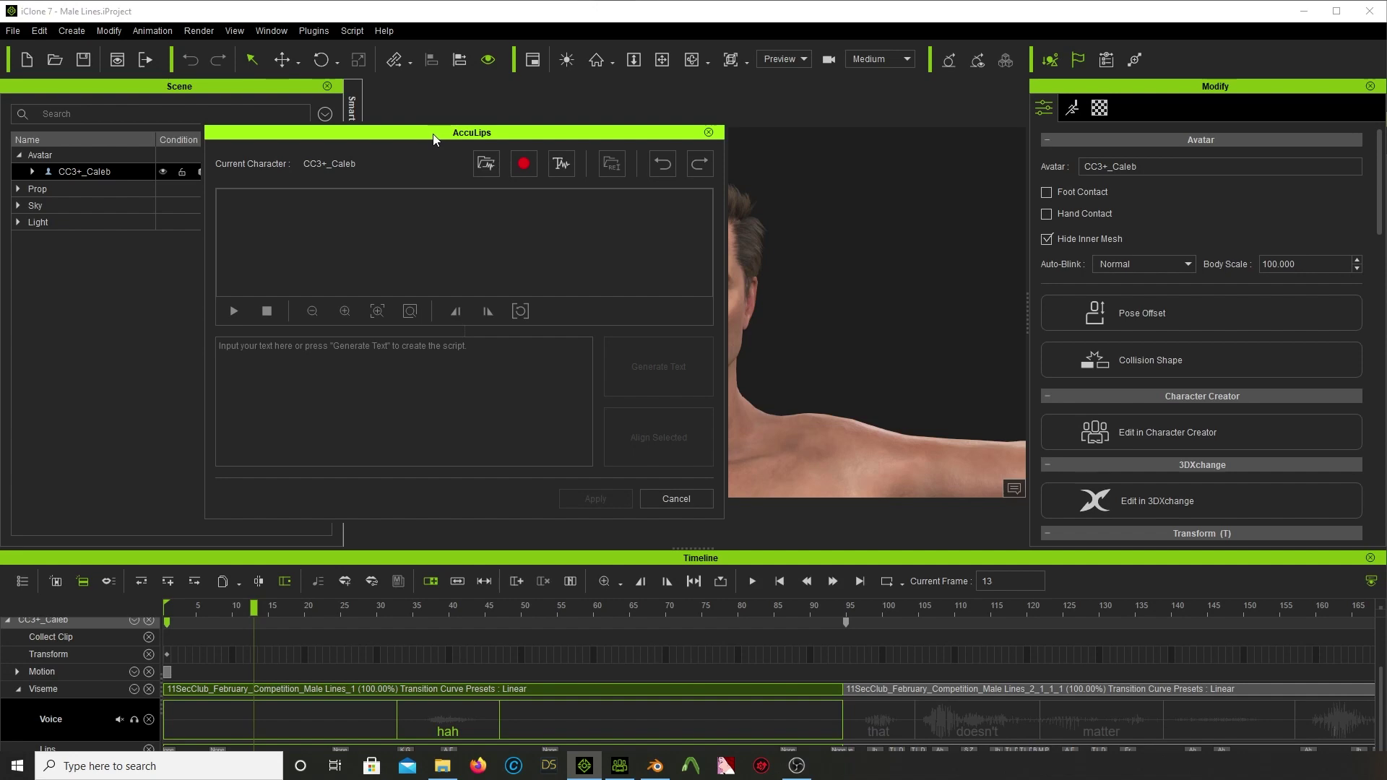
pyautogui.click(488, 164)
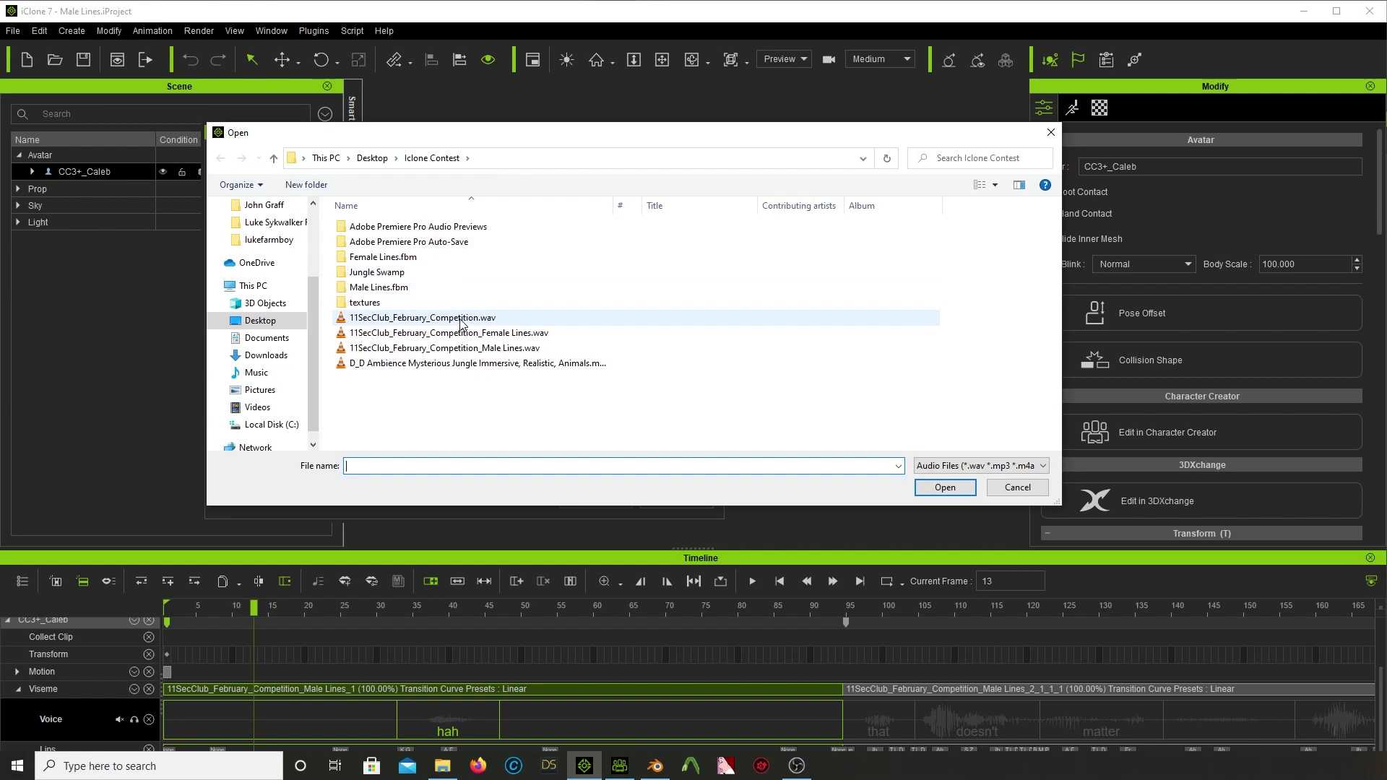
pyautogui.doubleClick(460, 318)
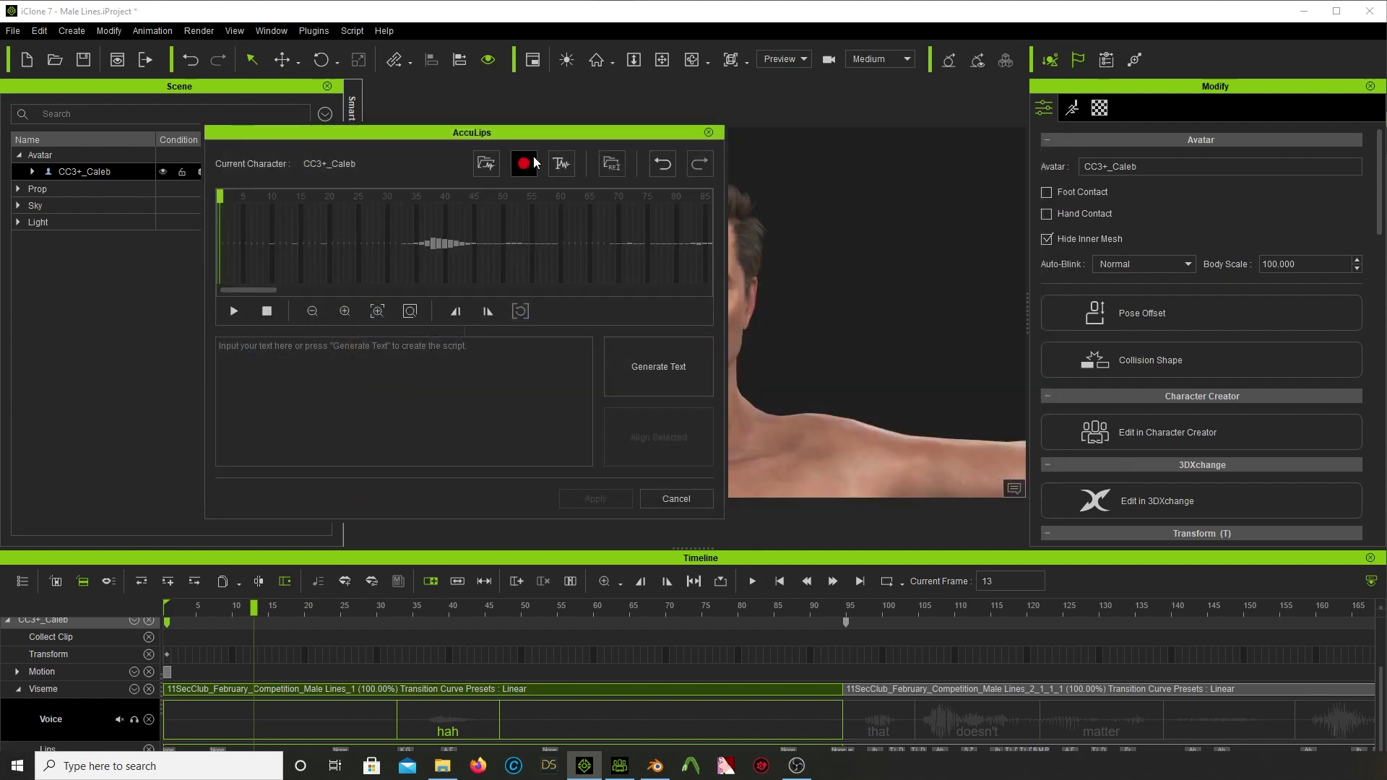
pyautogui.moveTo(529, 134); pyautogui.dragTo(402, 115)
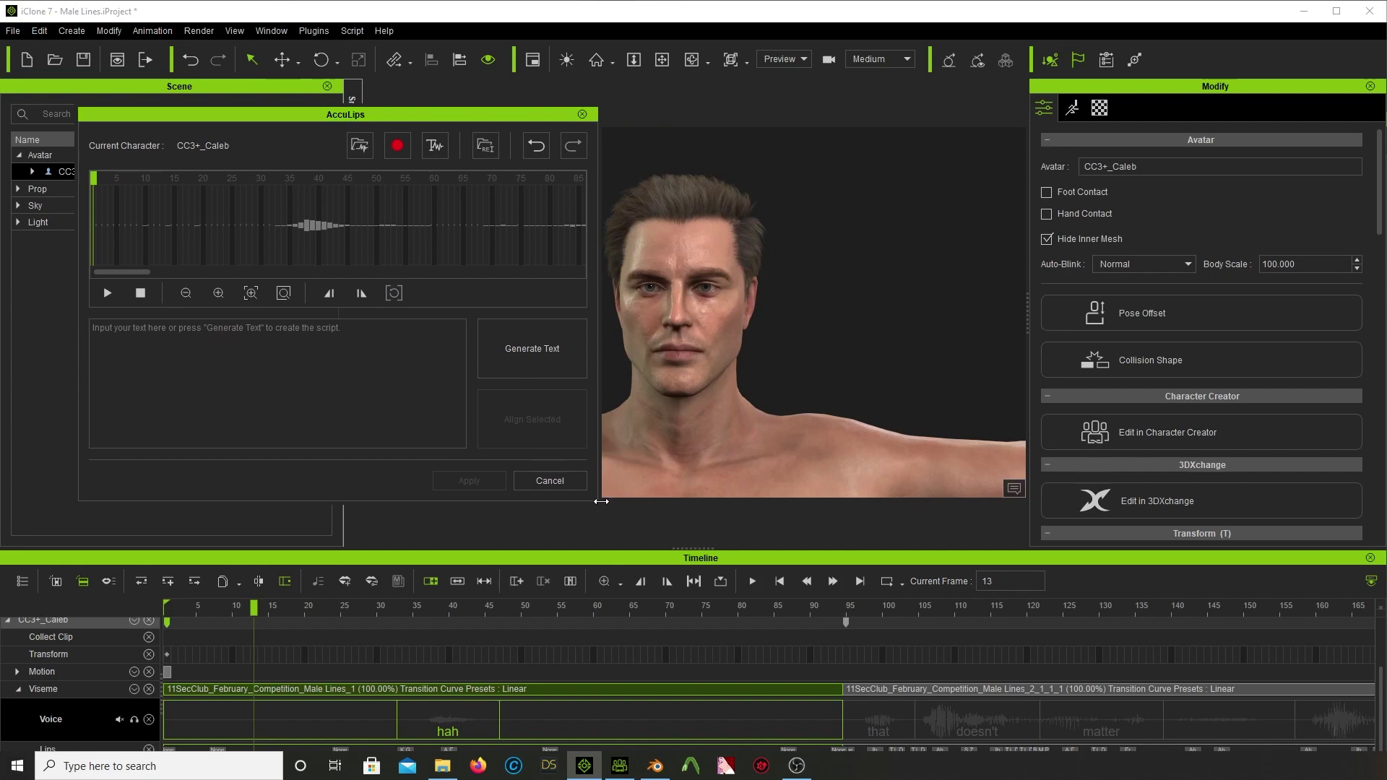
pyautogui.moveTo(602, 499); pyautogui.dragTo(1192, 627)
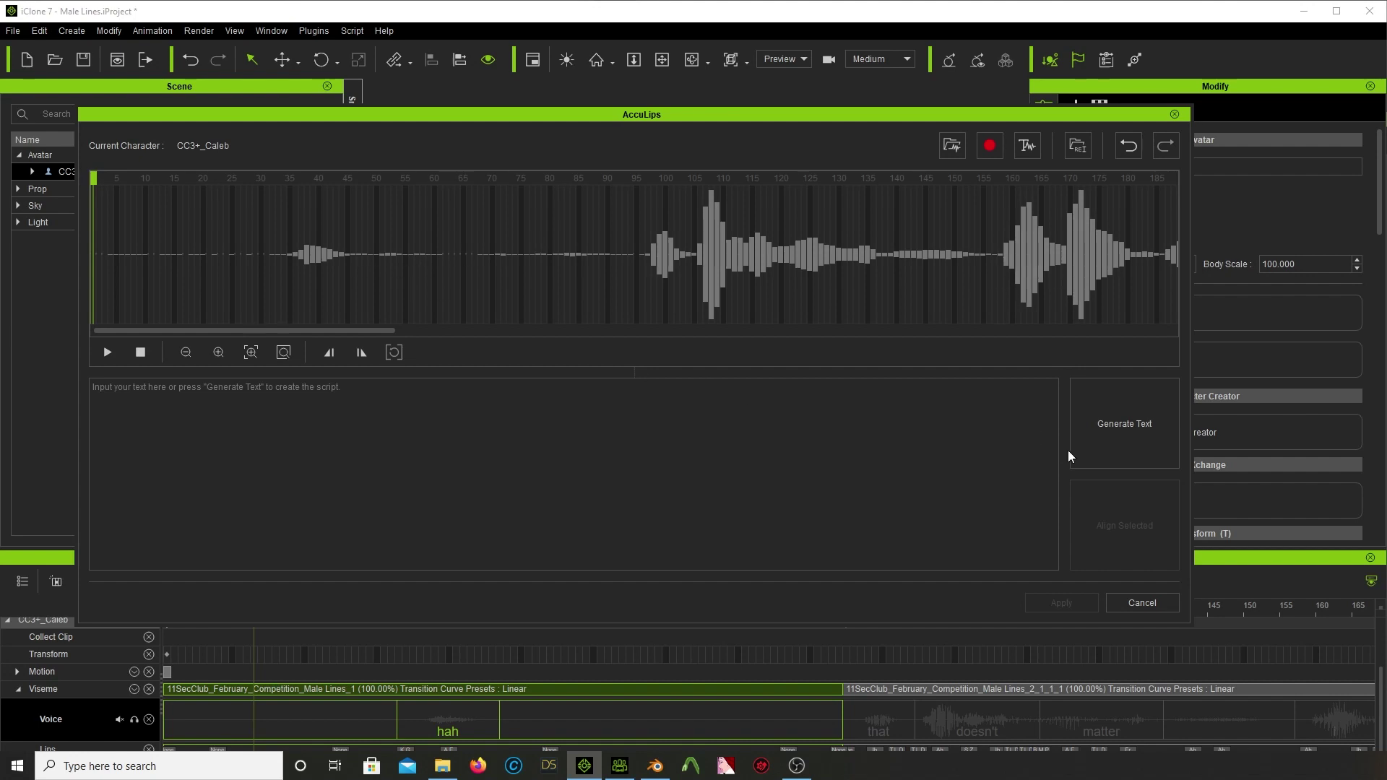
# - Convert the speech to script text, check the word 'body', then align the transcript to the audio
pyautogui.click(1124, 438)
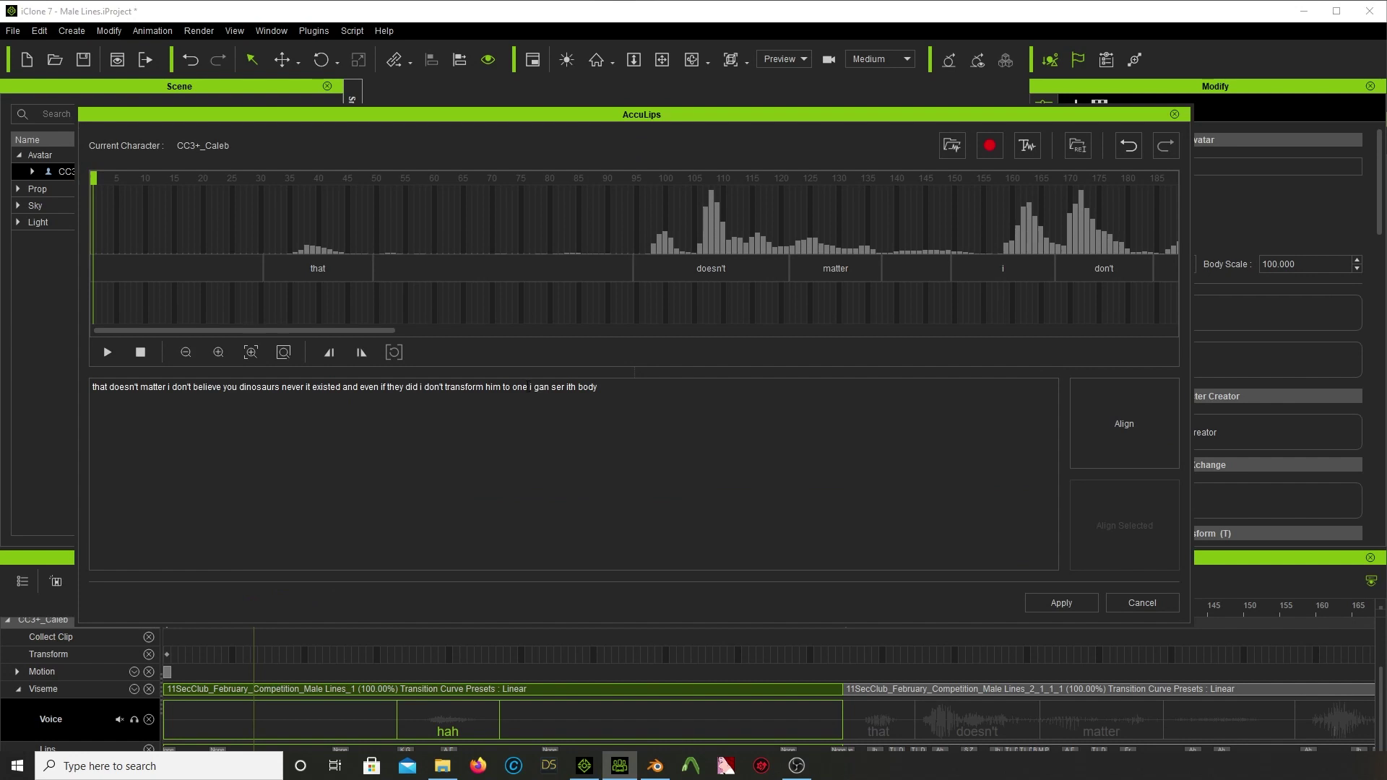
pyautogui.doubleClick(585, 388)
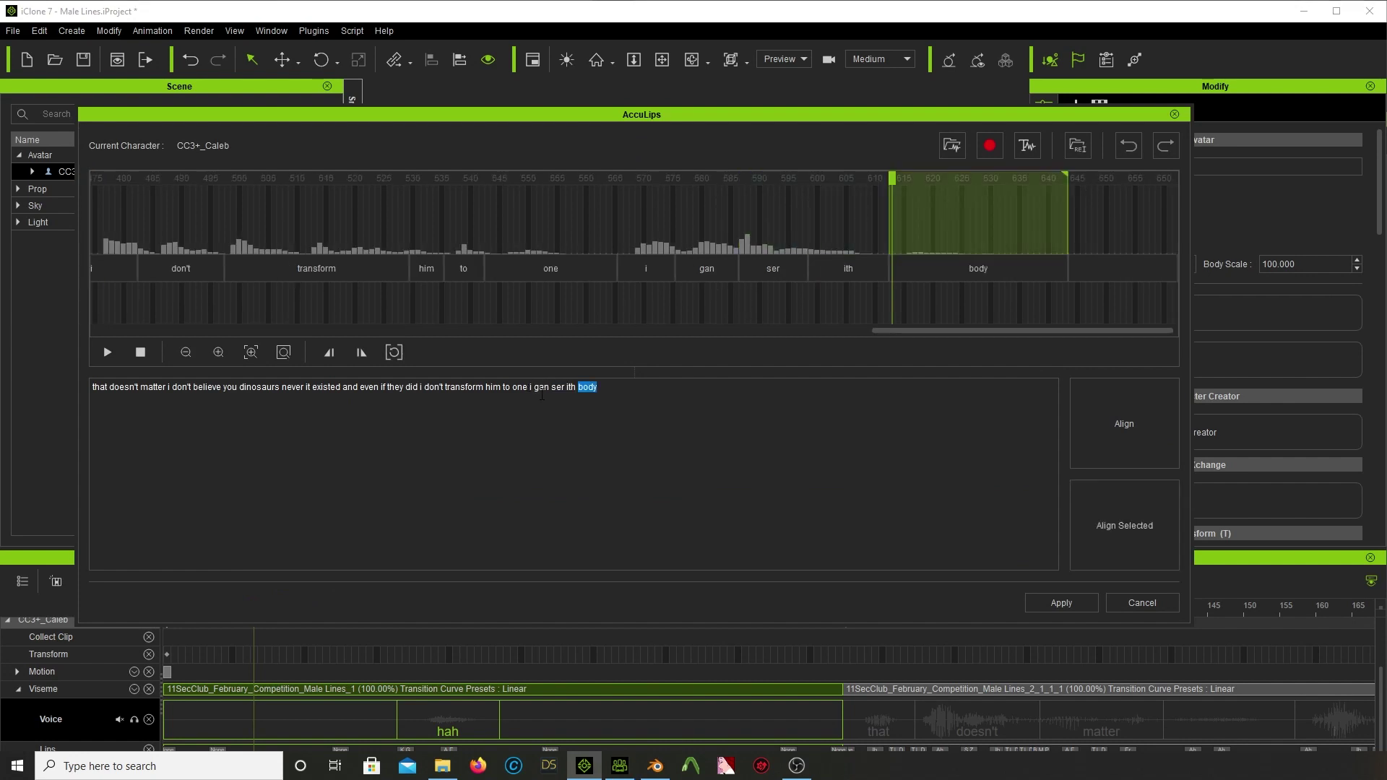
pyautogui.click(538, 391)
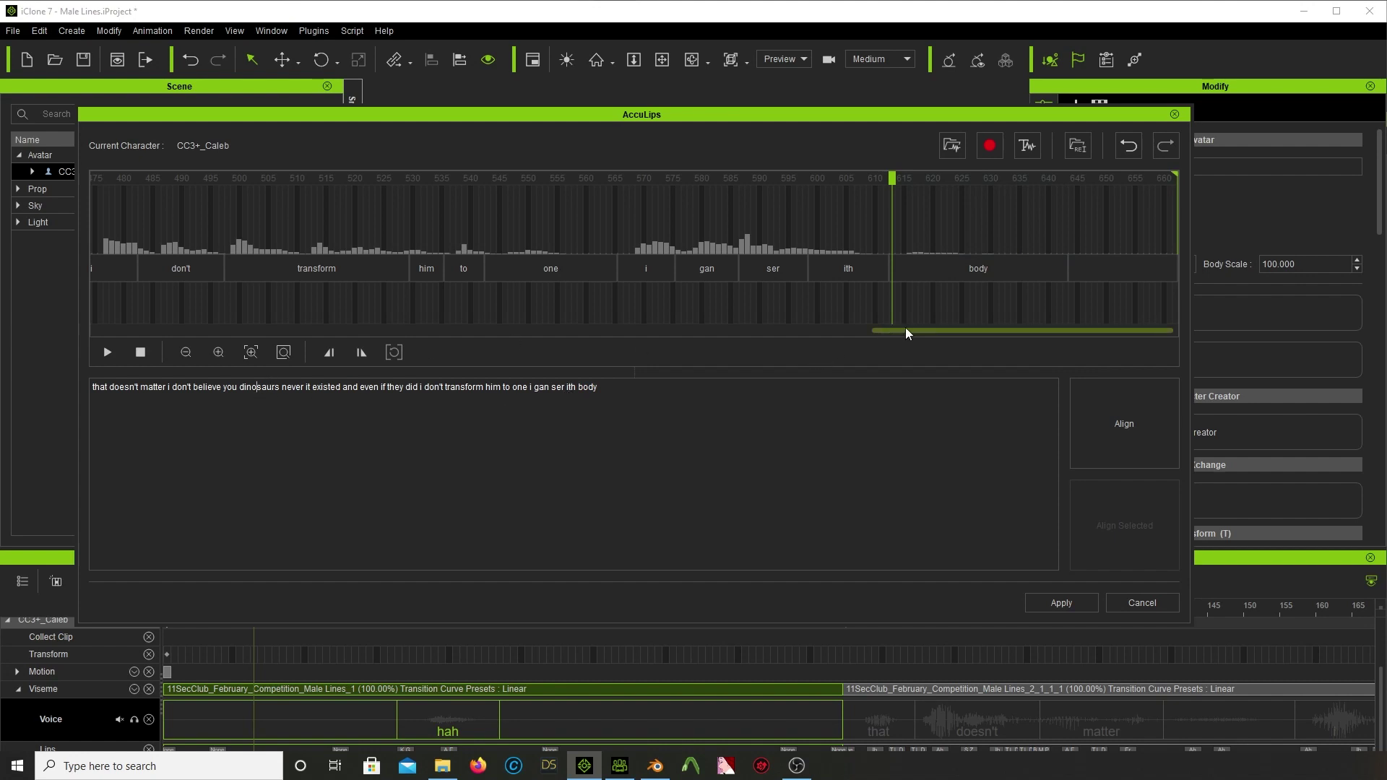
pyautogui.moveTo(907, 331); pyautogui.dragTo(479, 336)
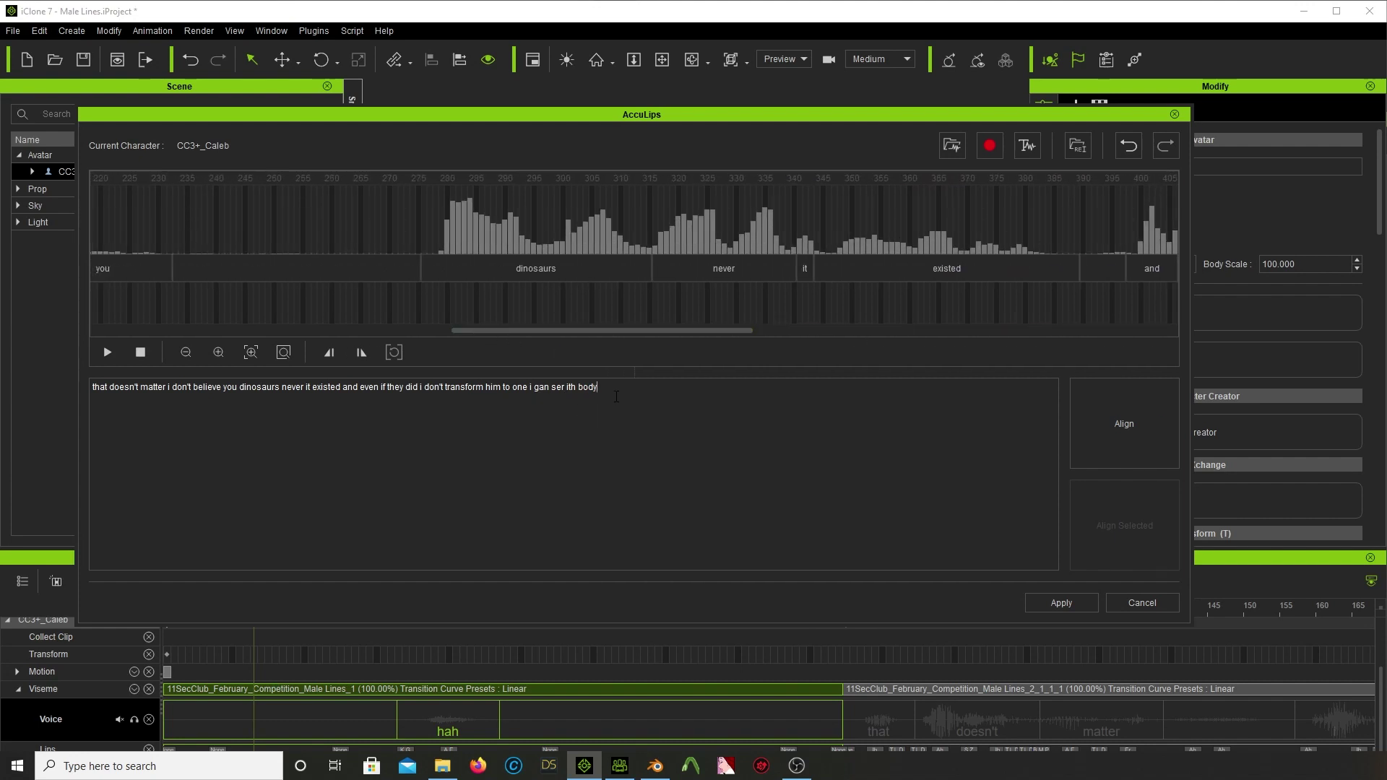
pyautogui.click(1123, 444)
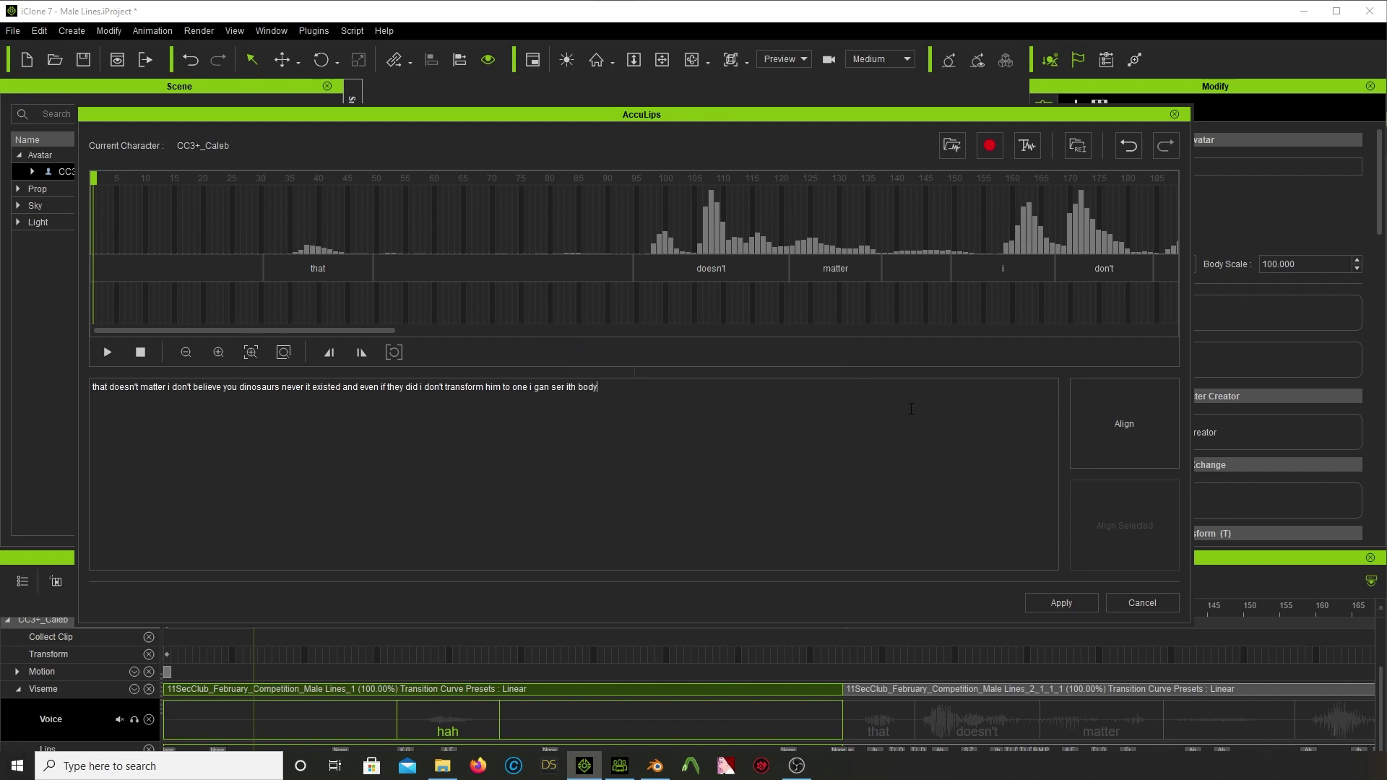
# - Drag the boundaries of matter, doesn't, that and i to fit the waveform, then close AccuLips
pyautogui.click(839, 270)
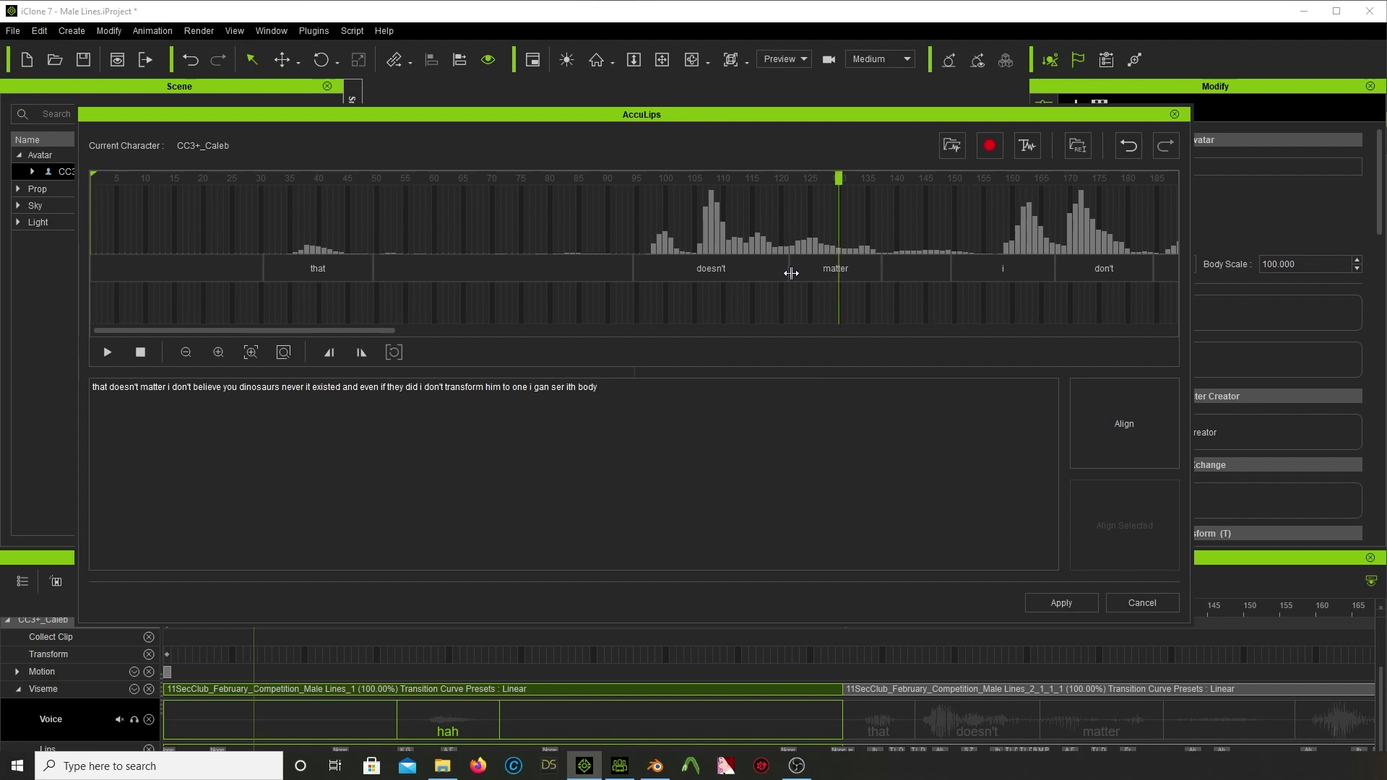
pyautogui.moveTo(787, 272); pyautogui.dragTo(775, 279)
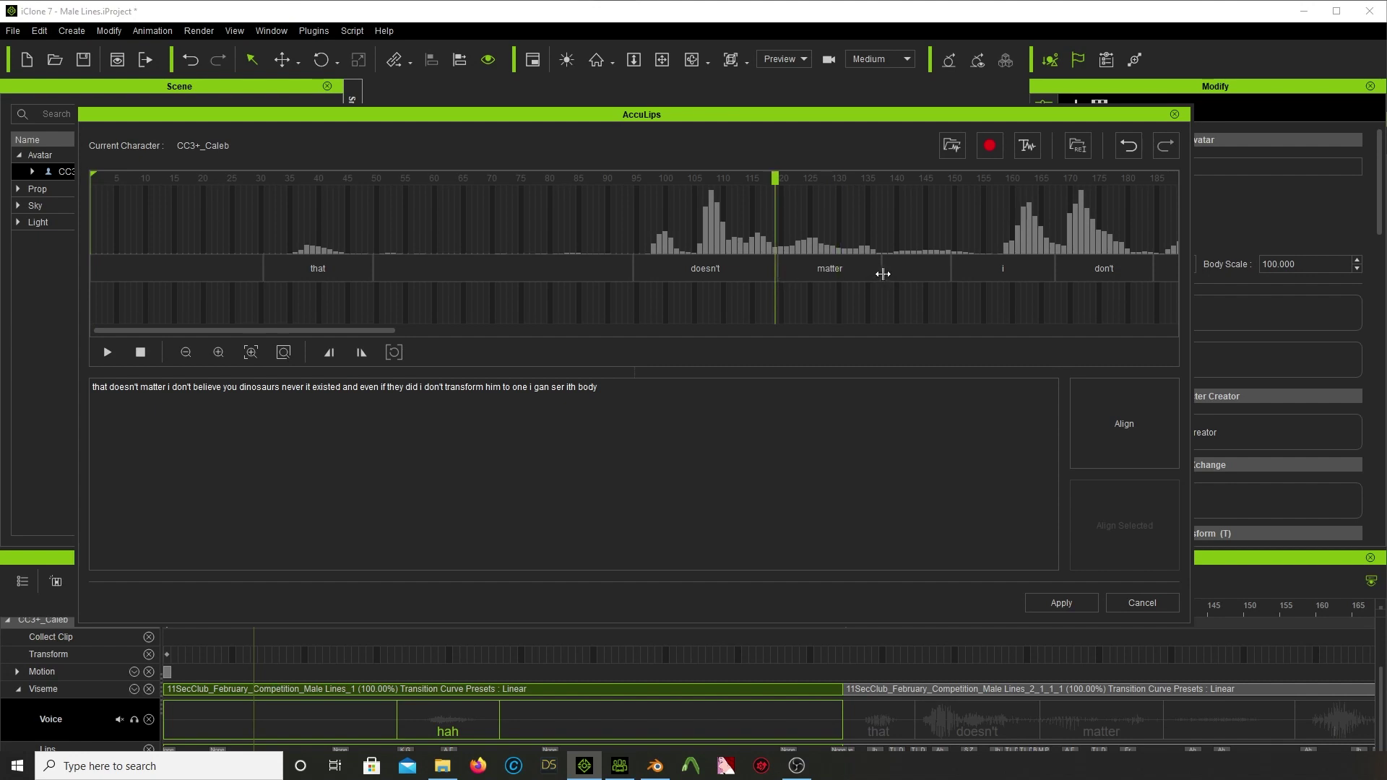
pyautogui.moveTo(882, 272); pyautogui.dragTo(901, 272)
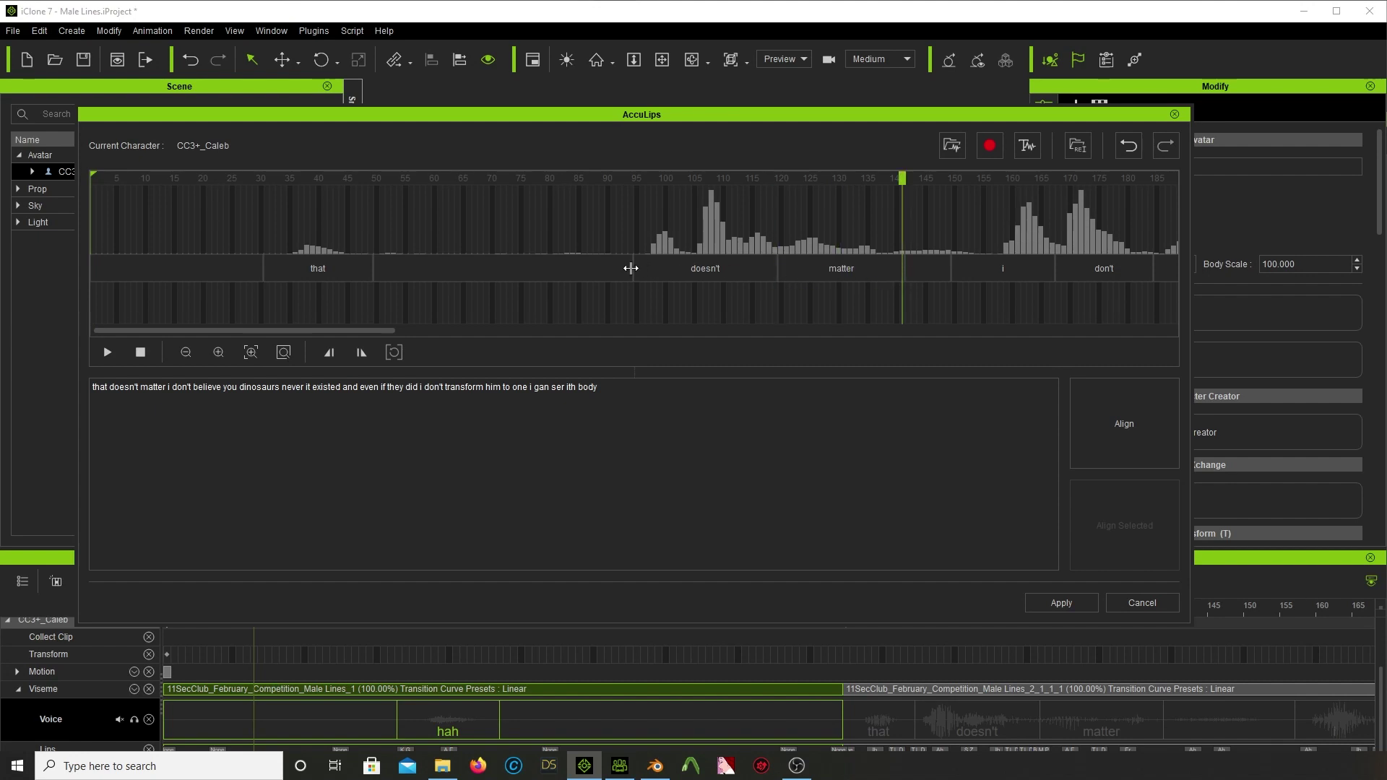
pyautogui.moveTo(632, 273)
pyautogui.mouseDown()
pyautogui.moveTo(650, 273)
pyautogui.moveTo(635, 272)
pyautogui.mouseUp()
pyautogui.moveTo(780, 268); pyautogui.dragTo(782, 269)
pyautogui.moveTo(369, 274); pyautogui.dragTo(372, 275)
pyautogui.moveTo(954, 274); pyautogui.dragTo(1063, 278)
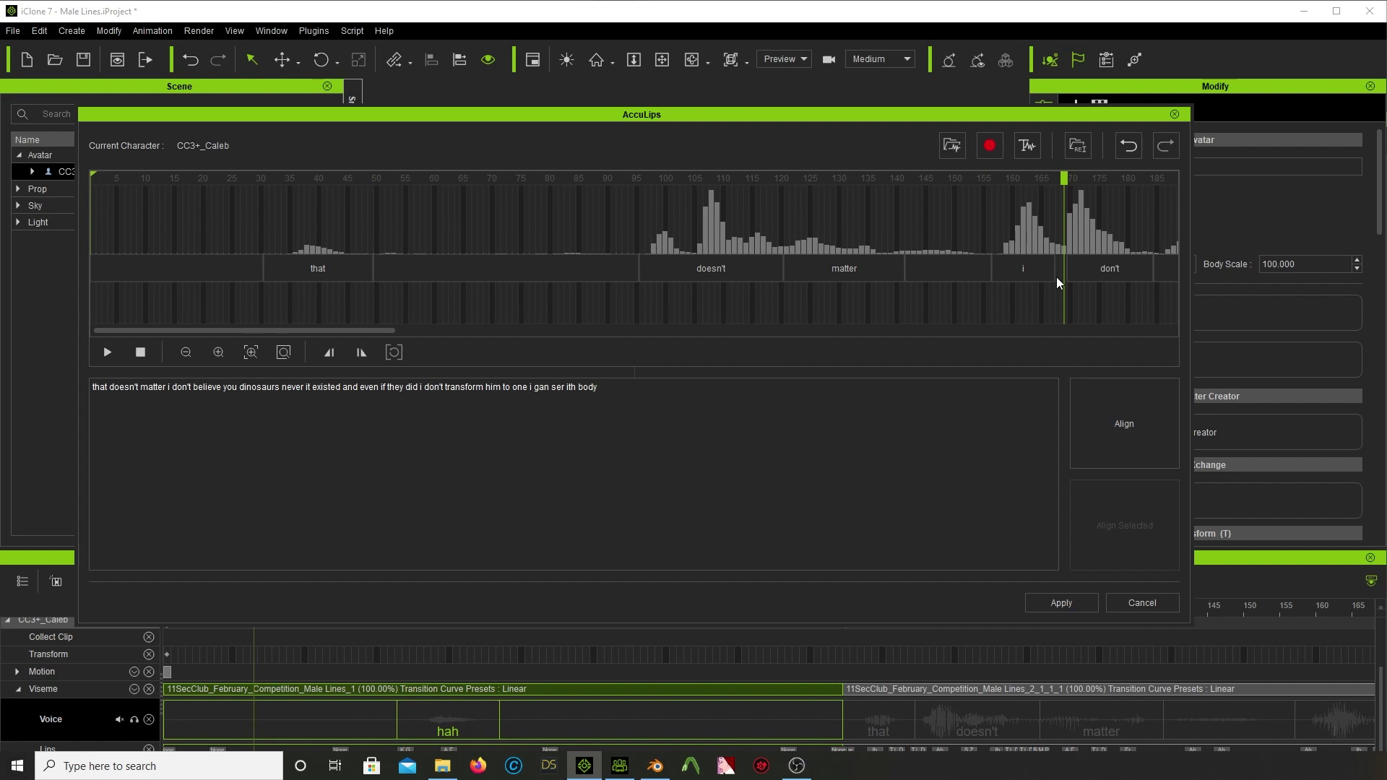
pyautogui.click(1055, 279)
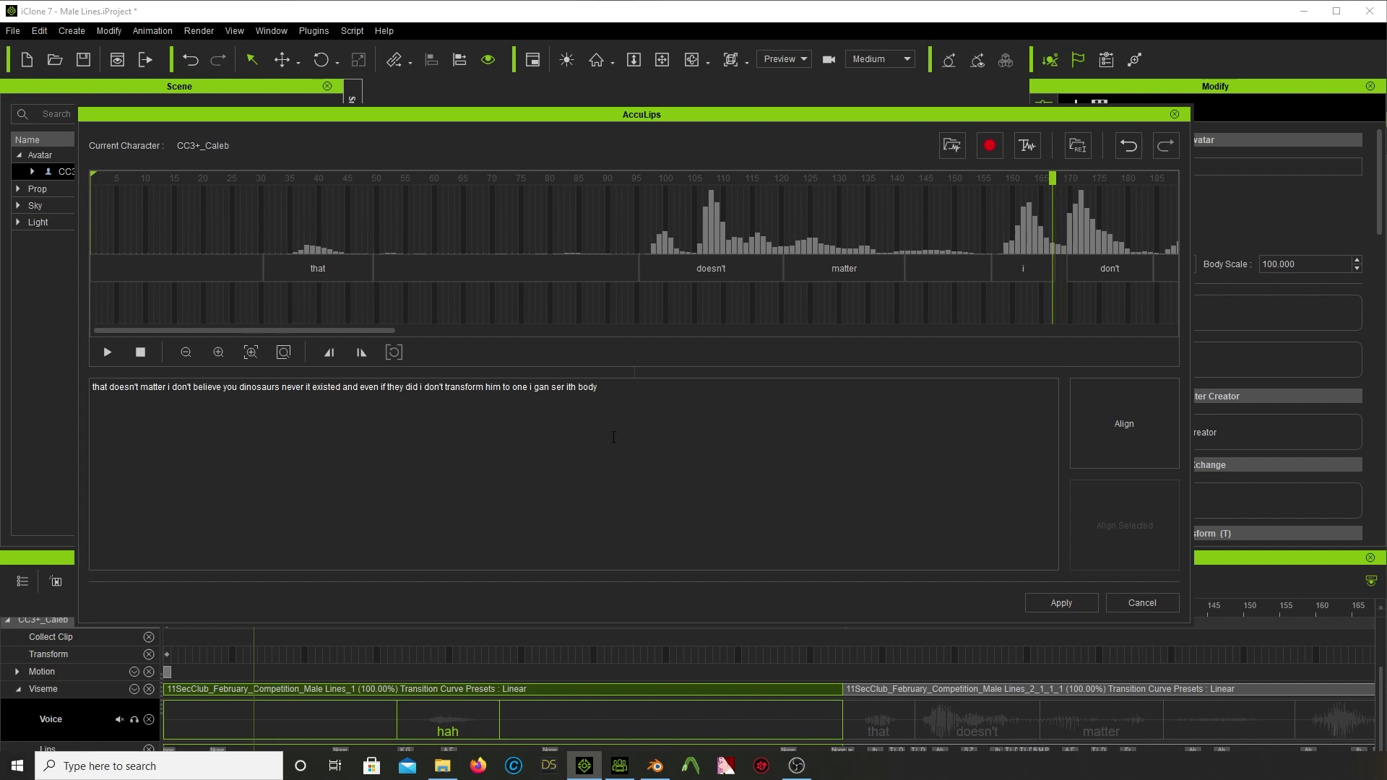
pyautogui.moveTo(387, 331); pyautogui.dragTo(671, 344)
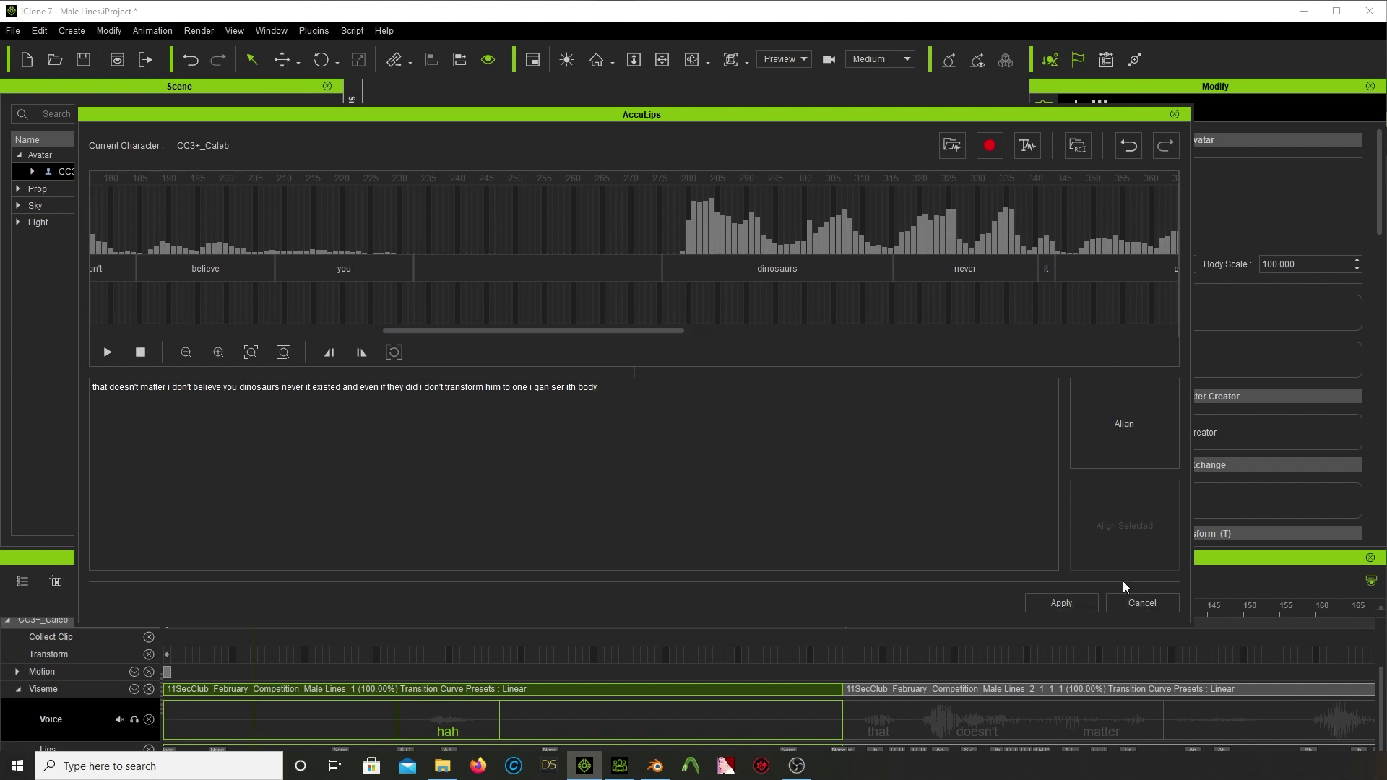
pyautogui.click(1141, 604)
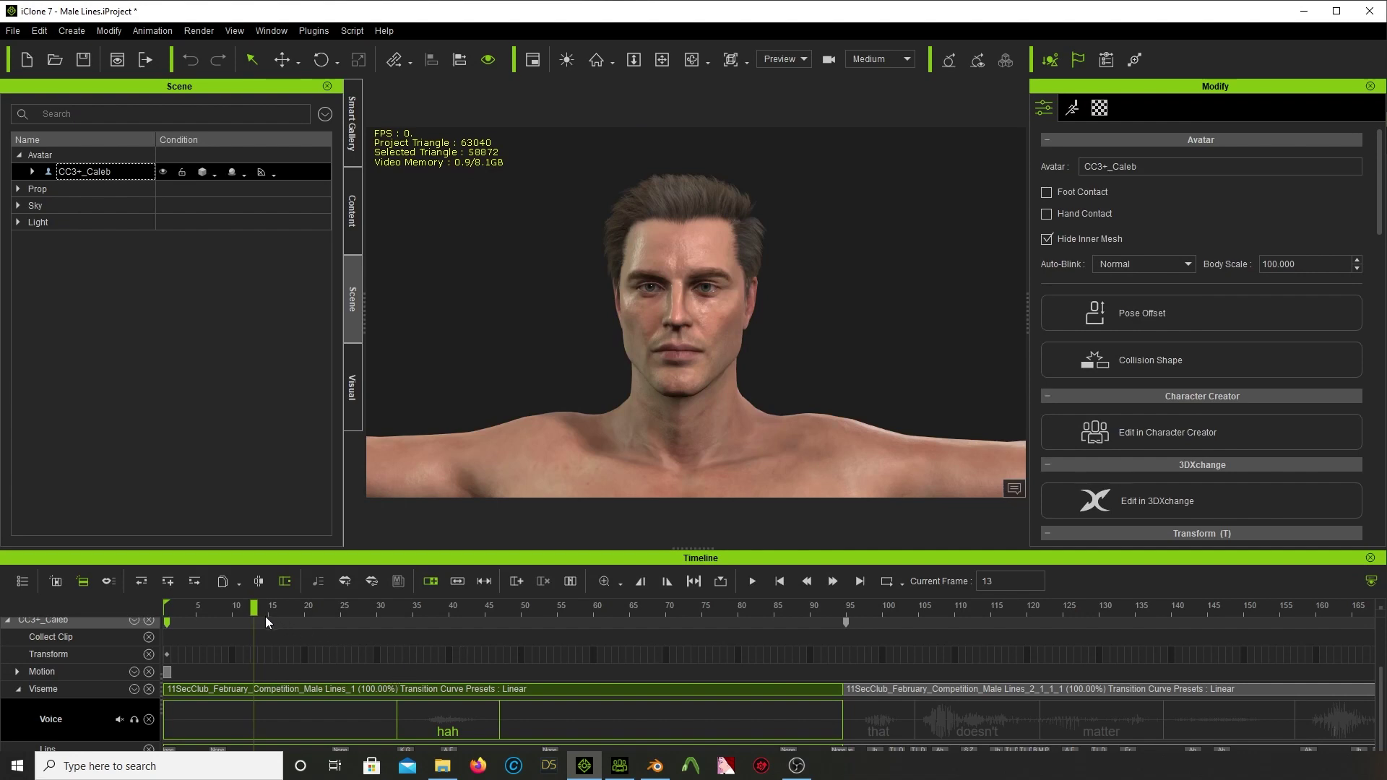
# - Scrub through the lip sync to preview the mouth shapes, stopping at frame 122
pyautogui.moveTo(266, 617); pyautogui.dragTo(895, 639)
pyautogui.rightClick(900, 639)
pyautogui.click(822, 660)
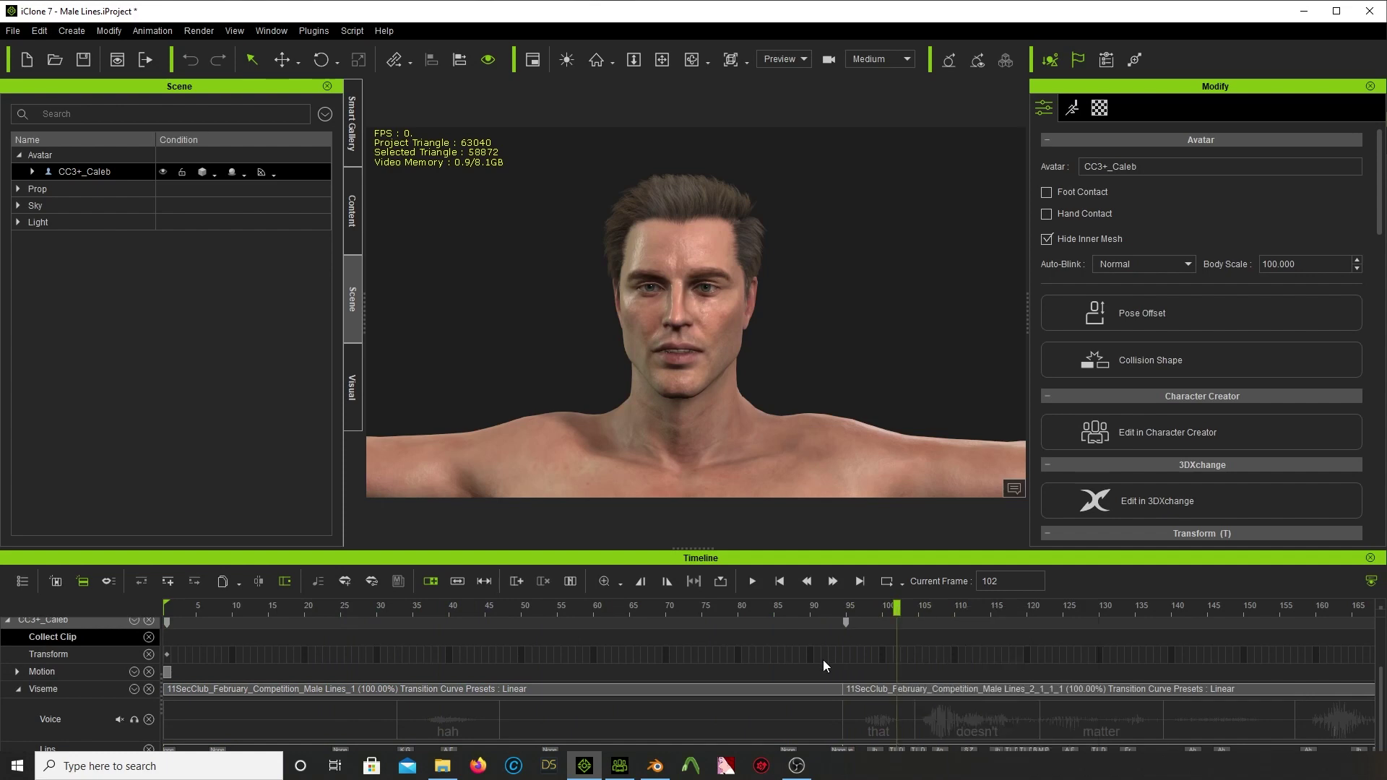
pyautogui.click(960, 608)
pyautogui.click(955, 717)
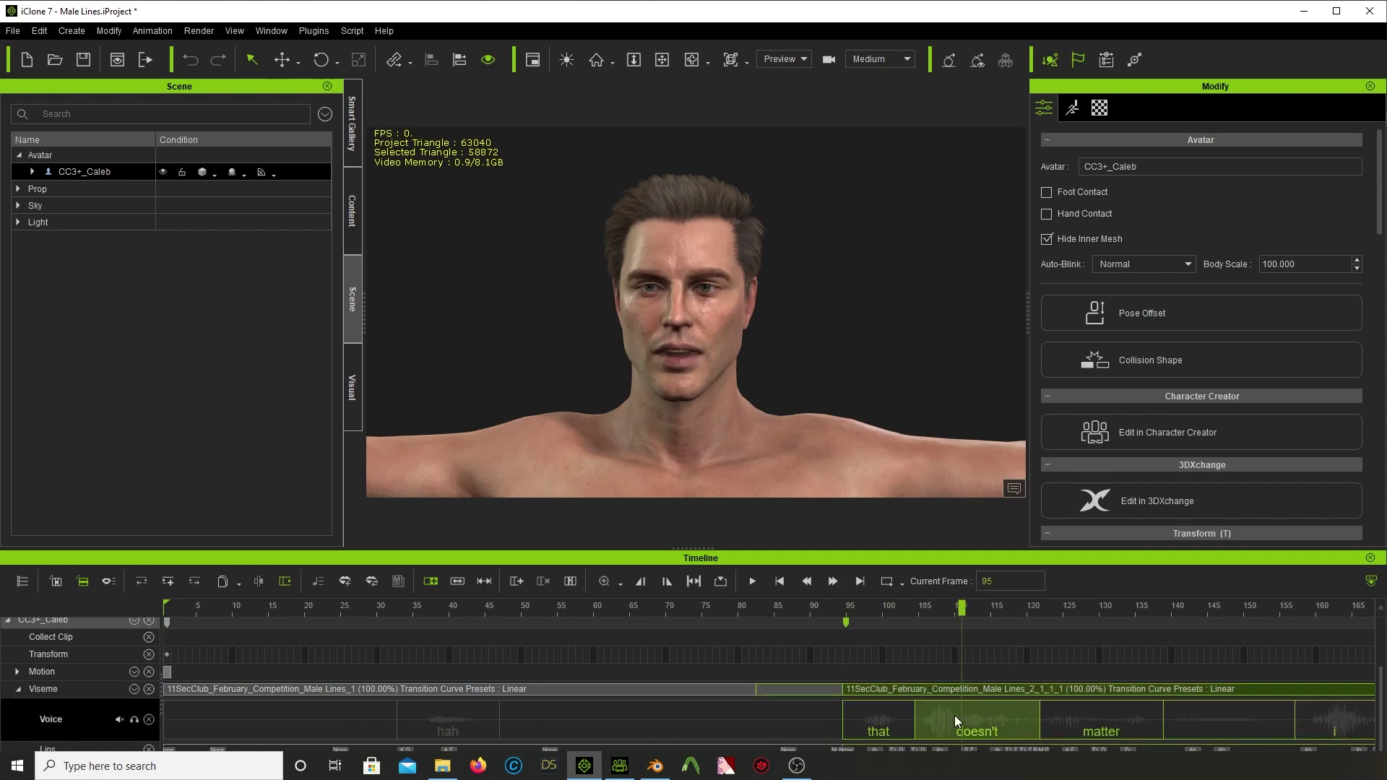
pyautogui.moveTo(960, 635); pyautogui.dragTo(1098, 609)
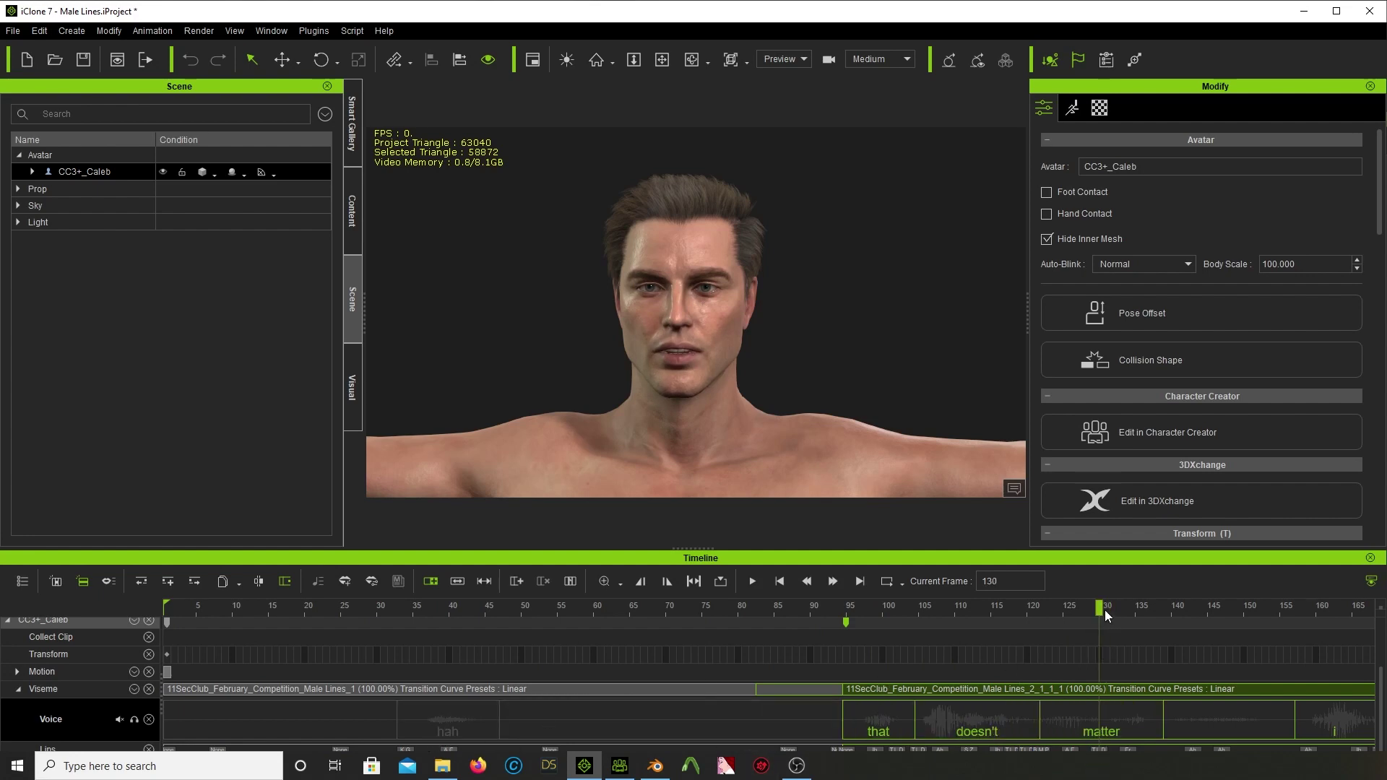
pyautogui.moveTo(1104, 610); pyautogui.dragTo(1040, 629)
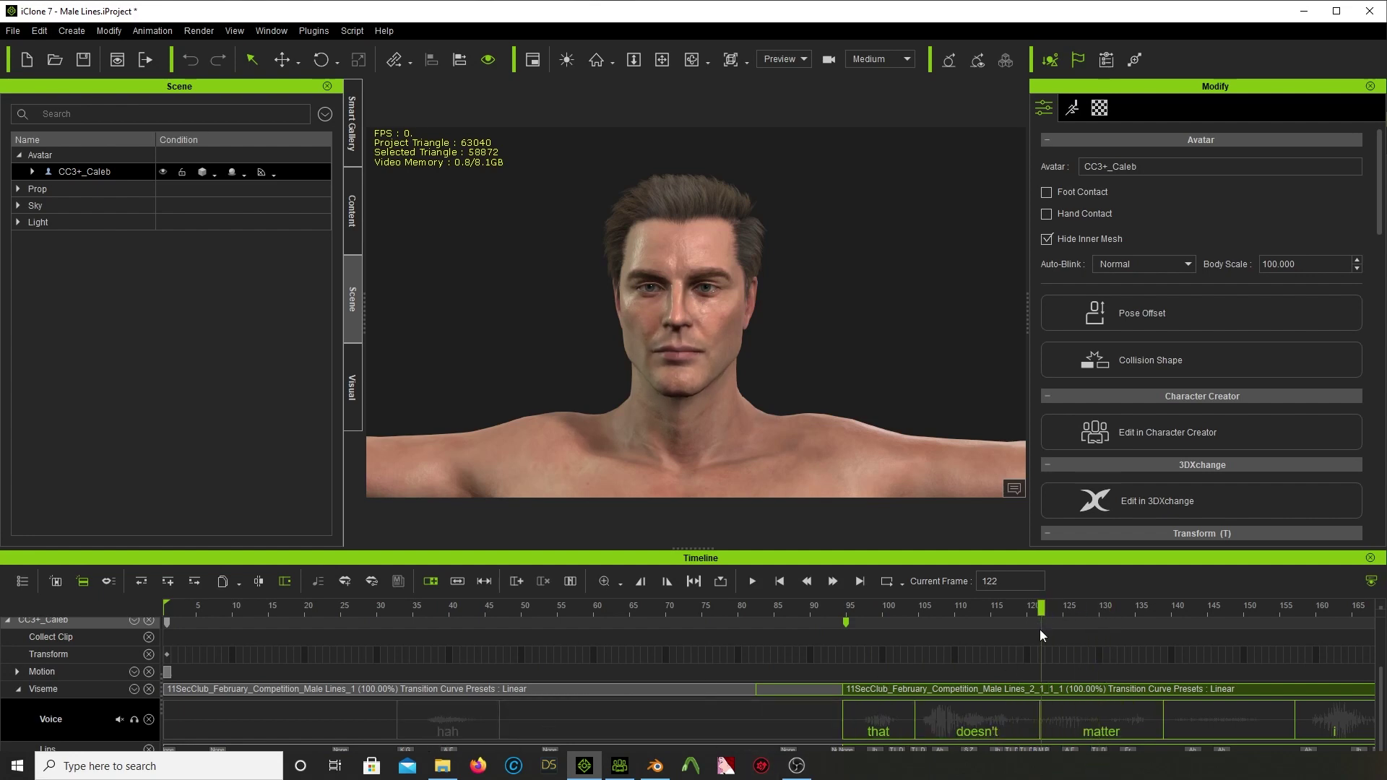
# - Break the voice clip at frame 122, separating 'that doesn't' from 'matter'
pyautogui.rightClick(1042, 719)
pyautogui.click(1086, 622)
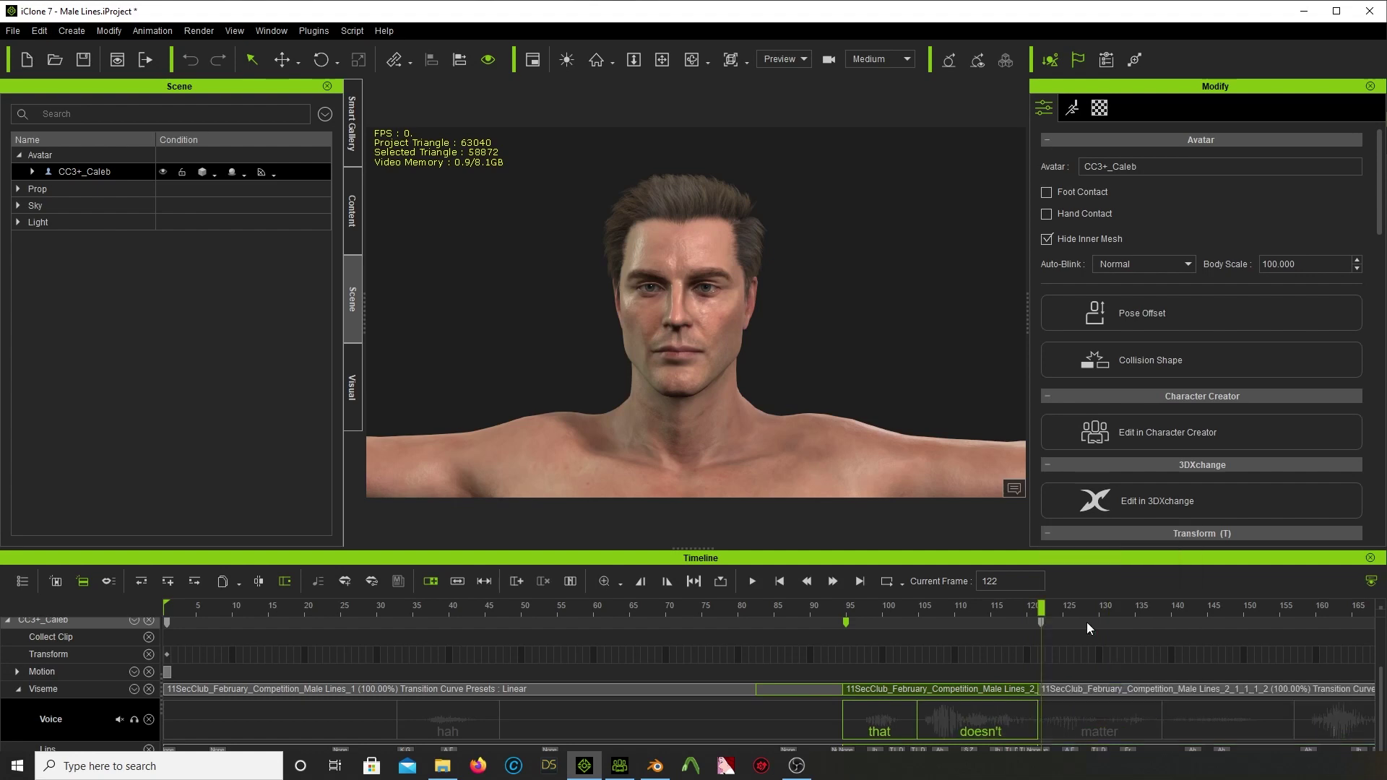
pyautogui.click(991, 718)
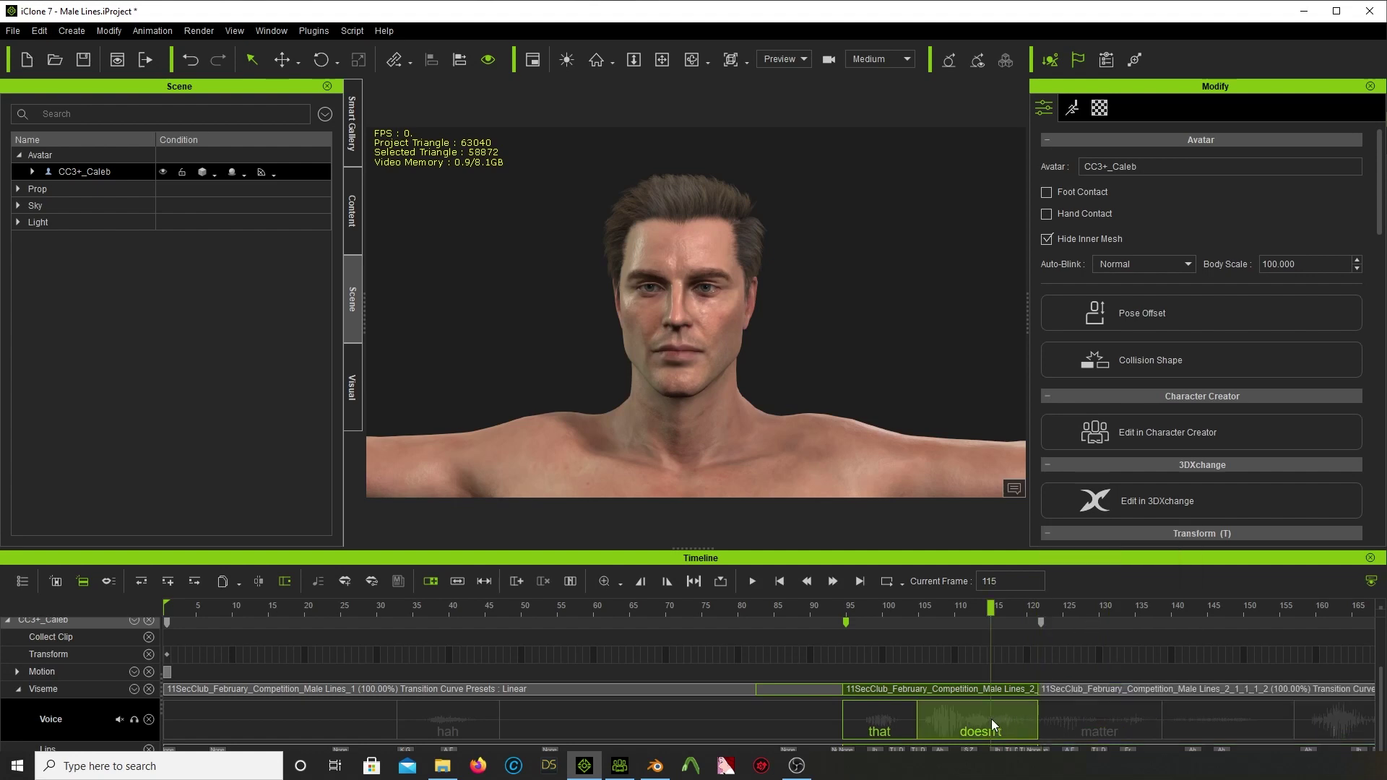
# - Give the 'that doesn't' lip-sync clip the Type_Yelling talking style preset and preview it
pyautogui.rightClick(936, 716)
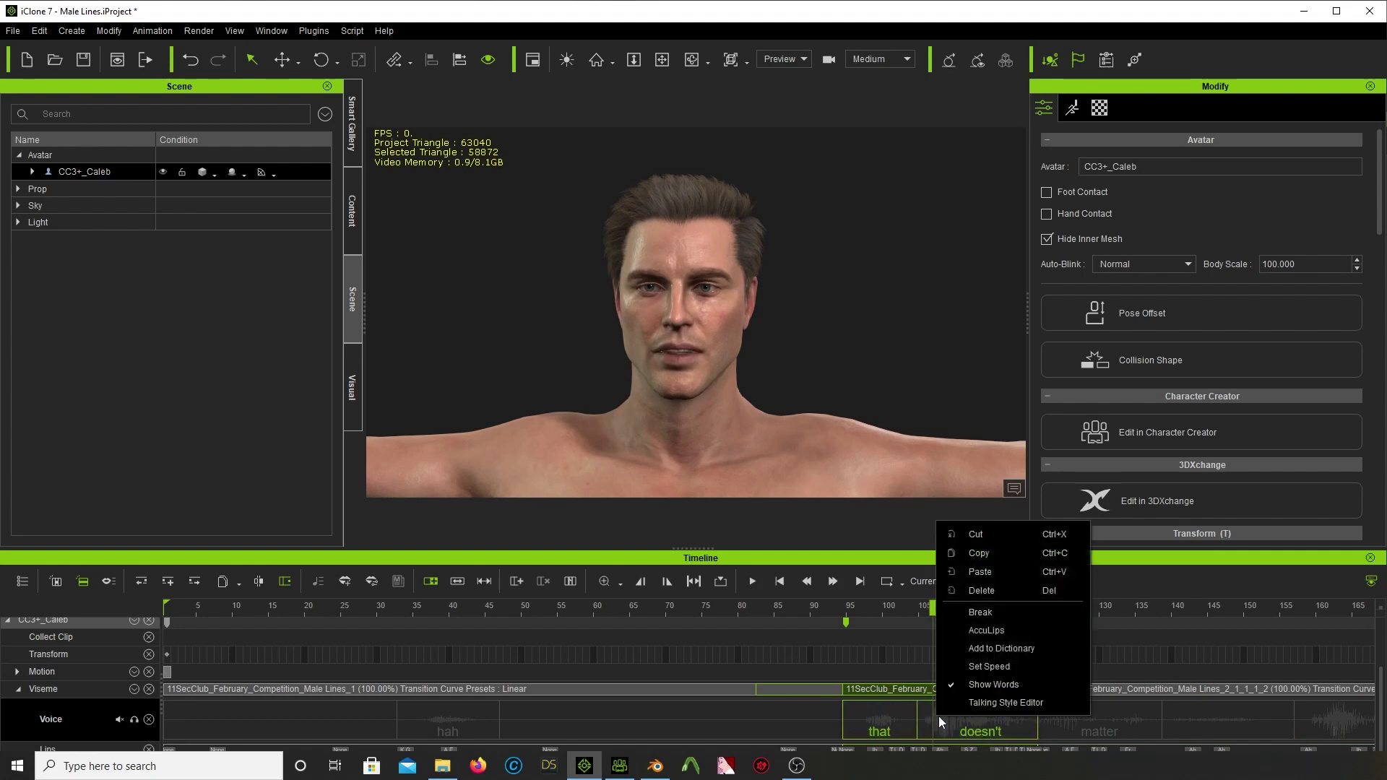
pyautogui.click(1020, 705)
pyautogui.moveTo(1278, 135); pyautogui.dragTo(865, 201)
pyautogui.click(958, 227)
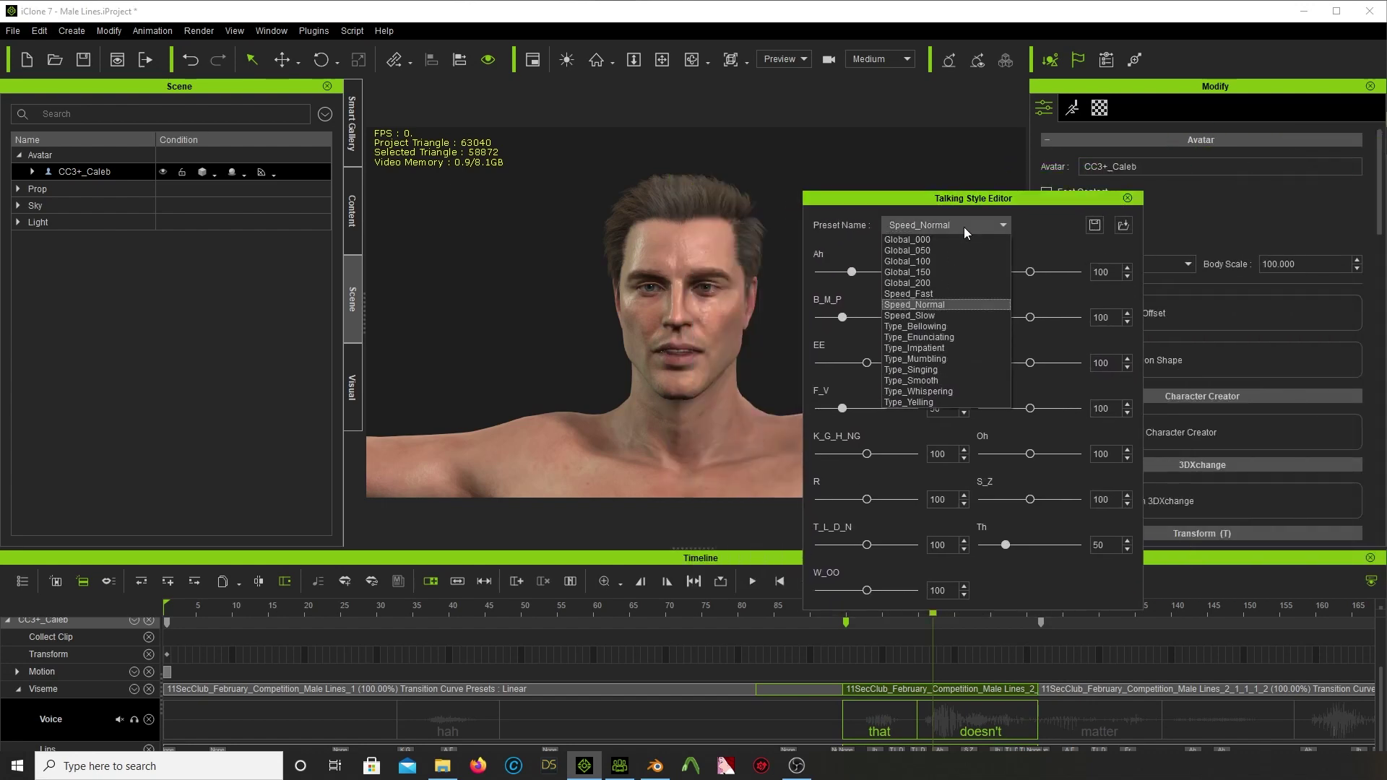
pyautogui.click(964, 227)
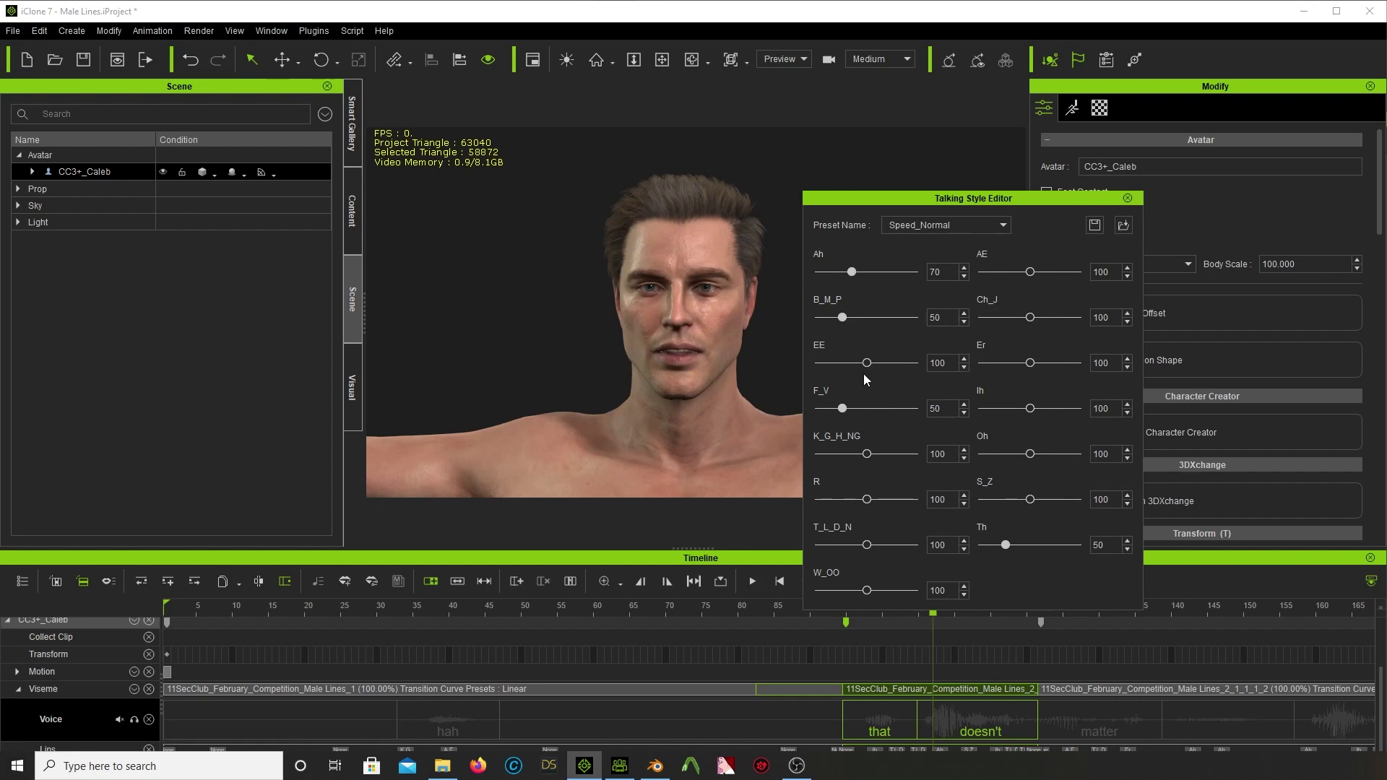
pyautogui.click(1003, 223)
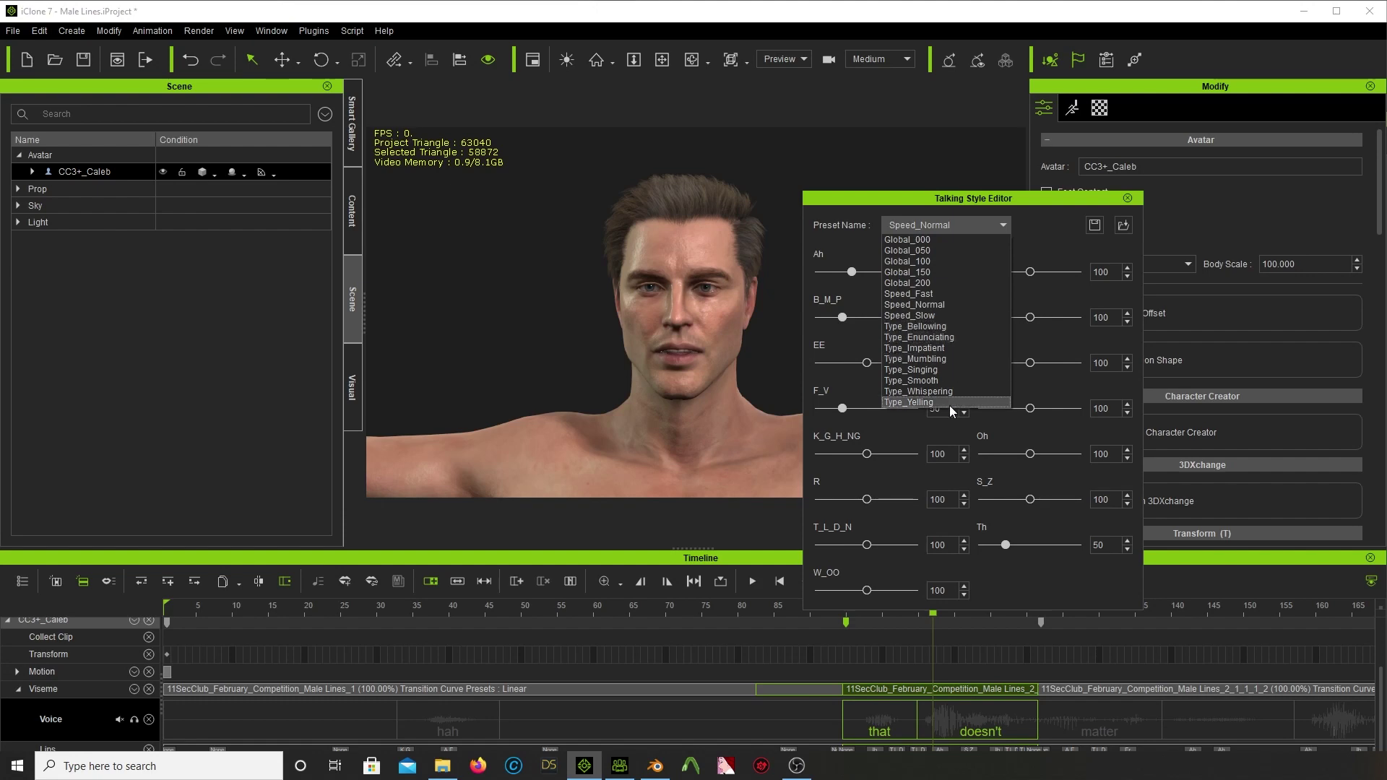
pyautogui.click(930, 403)
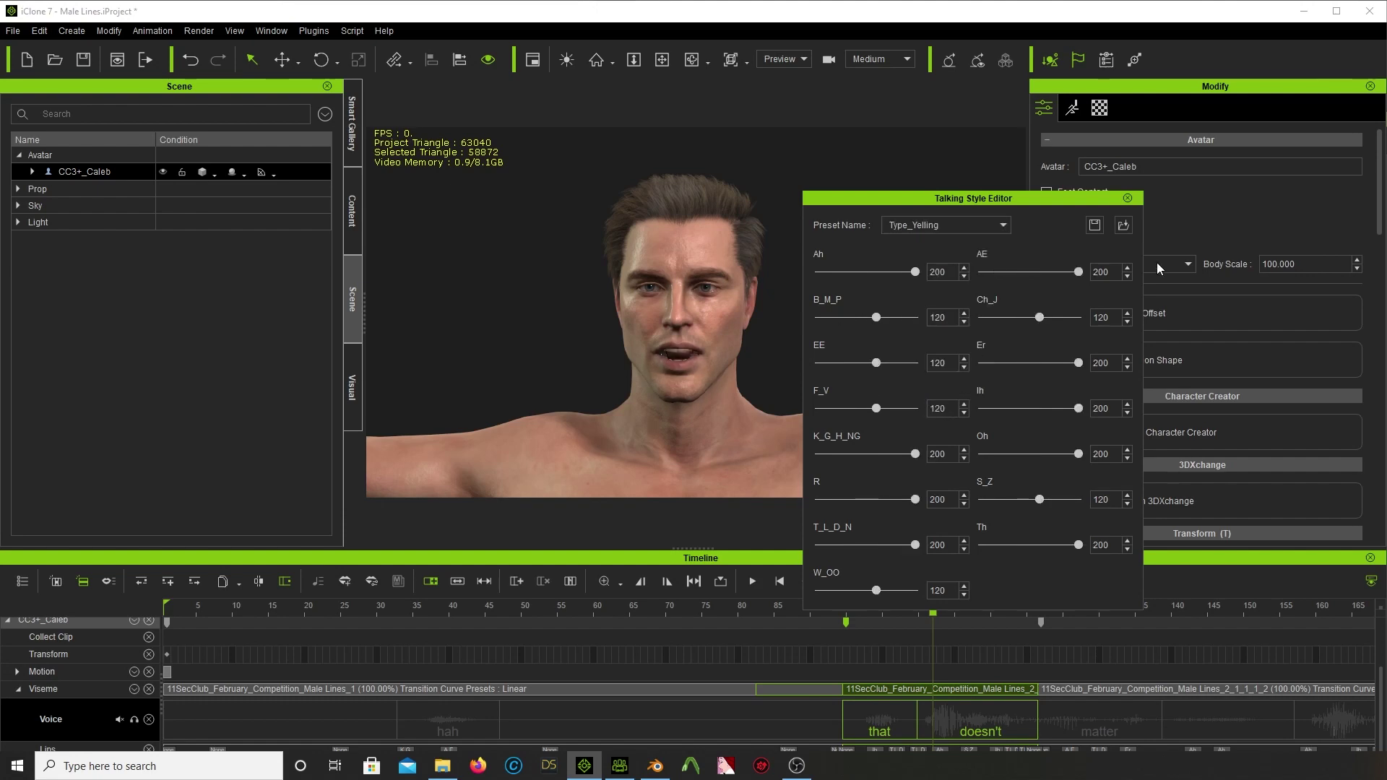
pyautogui.click(1127, 198)
pyautogui.moveTo(834, 608); pyautogui.dragTo(932, 644)
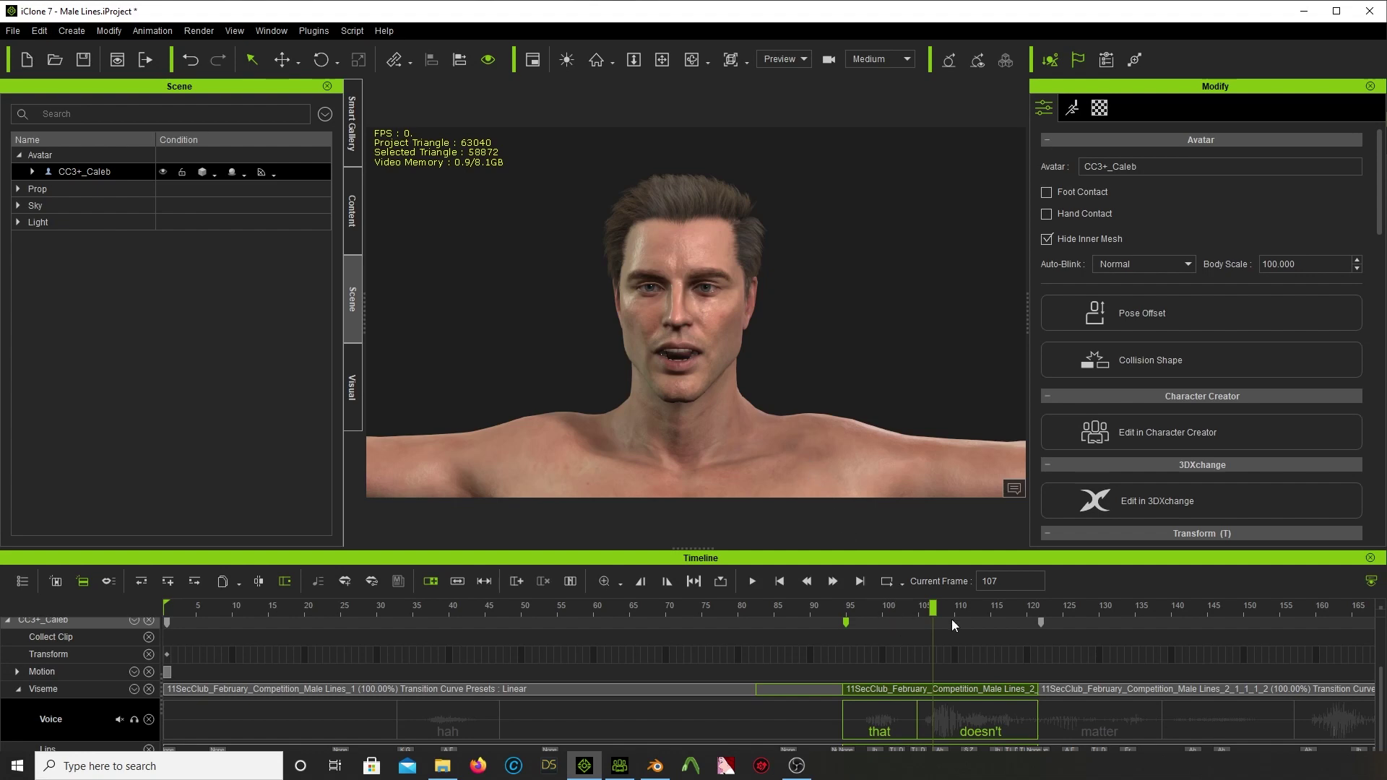
pyautogui.moveTo(990, 613); pyautogui.dragTo(1112, 626)
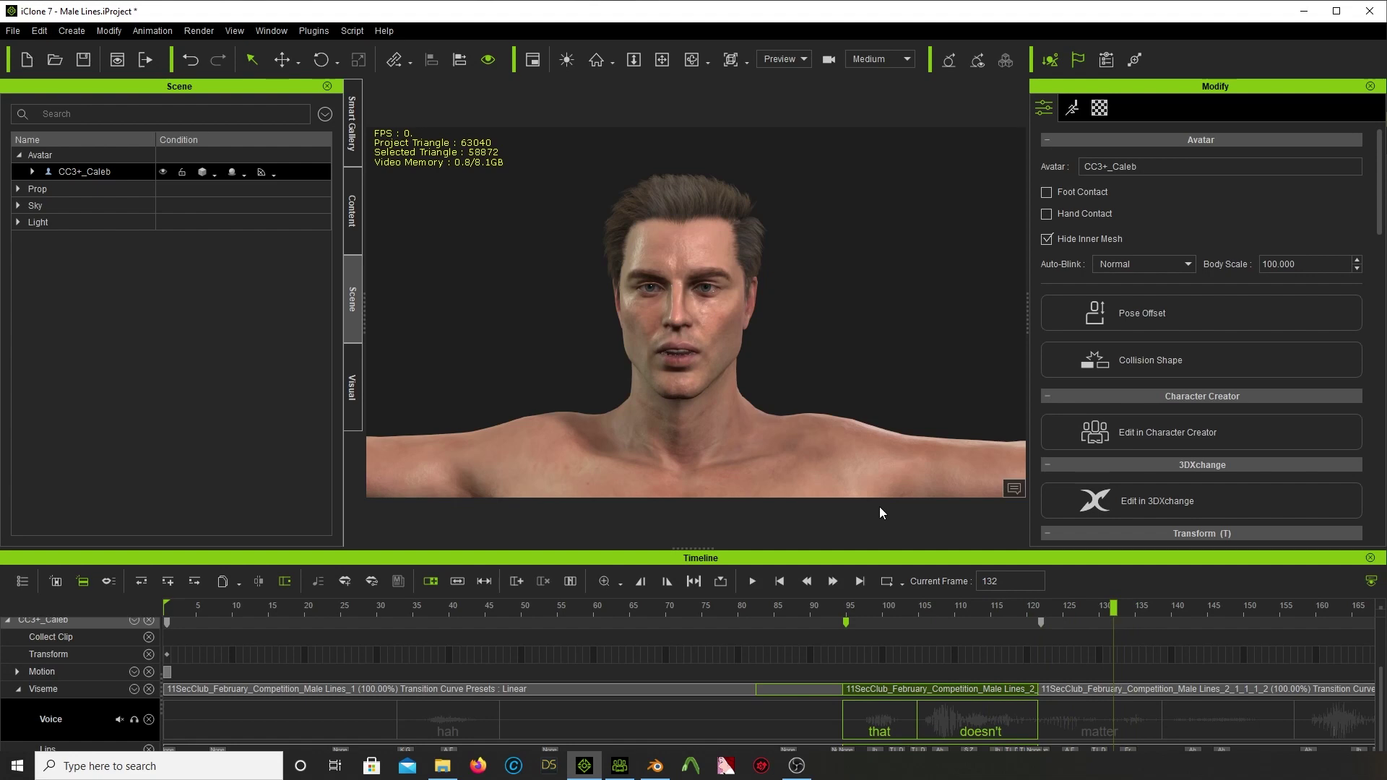
pyautogui.moveTo(868, 435)
pyautogui.mouseDown(button='right')
pyautogui.moveTo(890, 456)
pyautogui.moveTo(867, 434)
pyautogui.mouseUp(button='right')
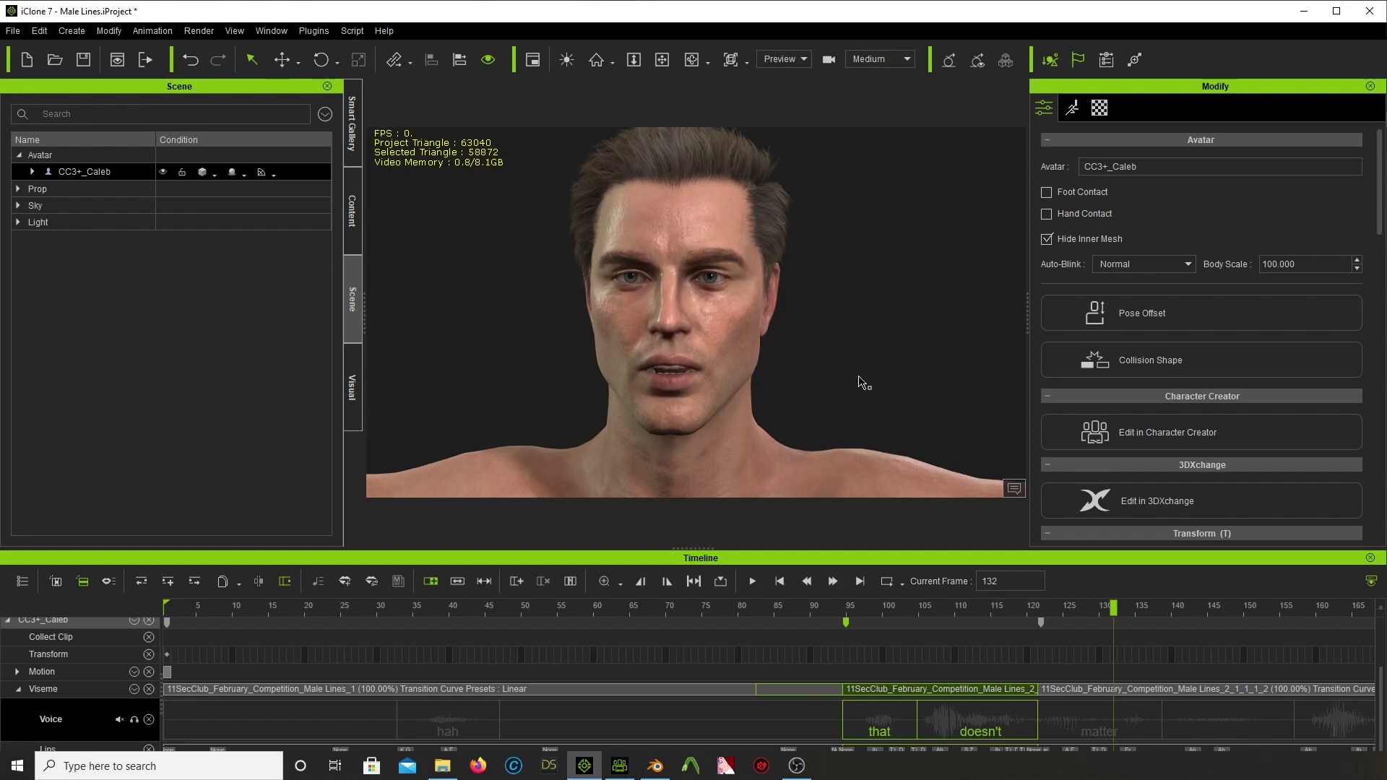
pyautogui.moveTo(859, 381); pyautogui.dragTo(831, 401, button='right')
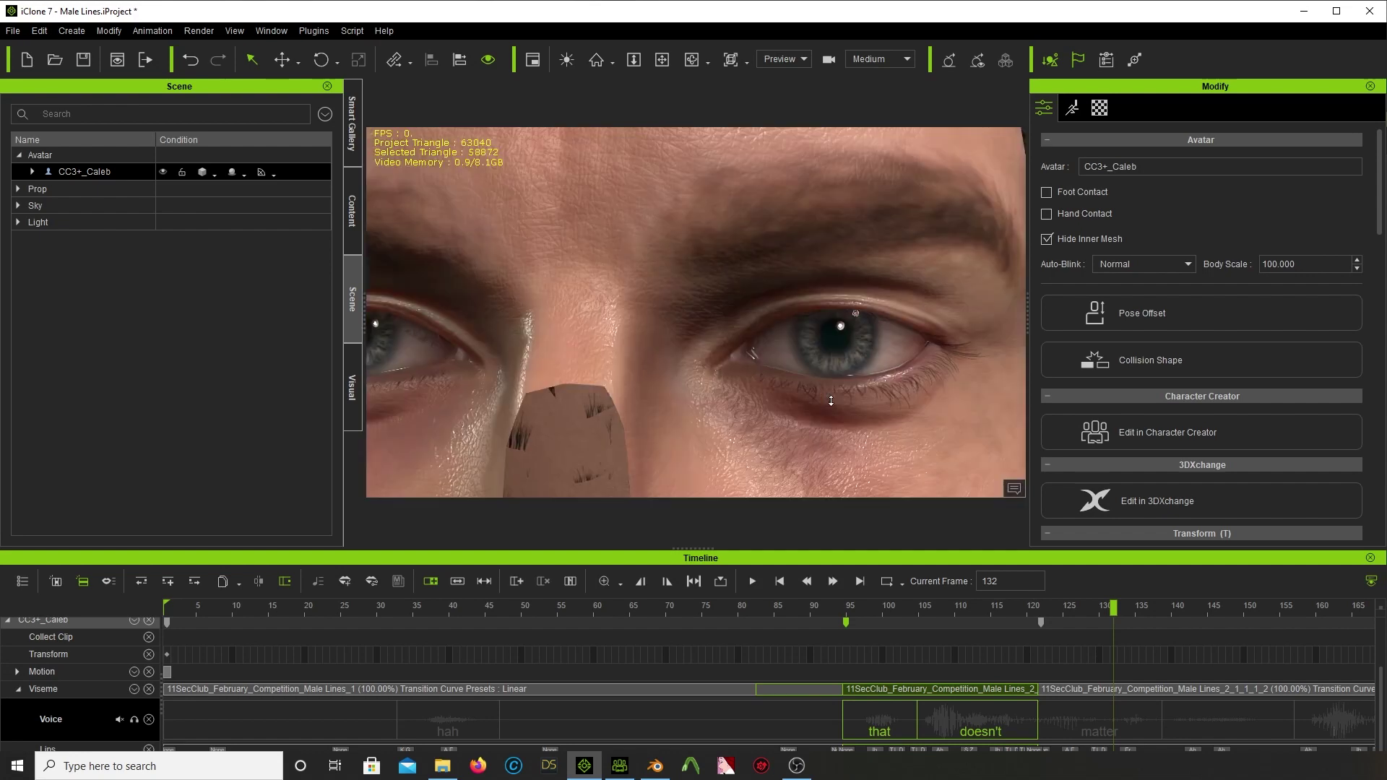
pyautogui.moveTo(820, 402)
pyautogui.mouseDown(button='middle')
pyautogui.moveTo(928, 407)
pyautogui.moveTo(811, 405)
pyautogui.mouseUp(button='middle')
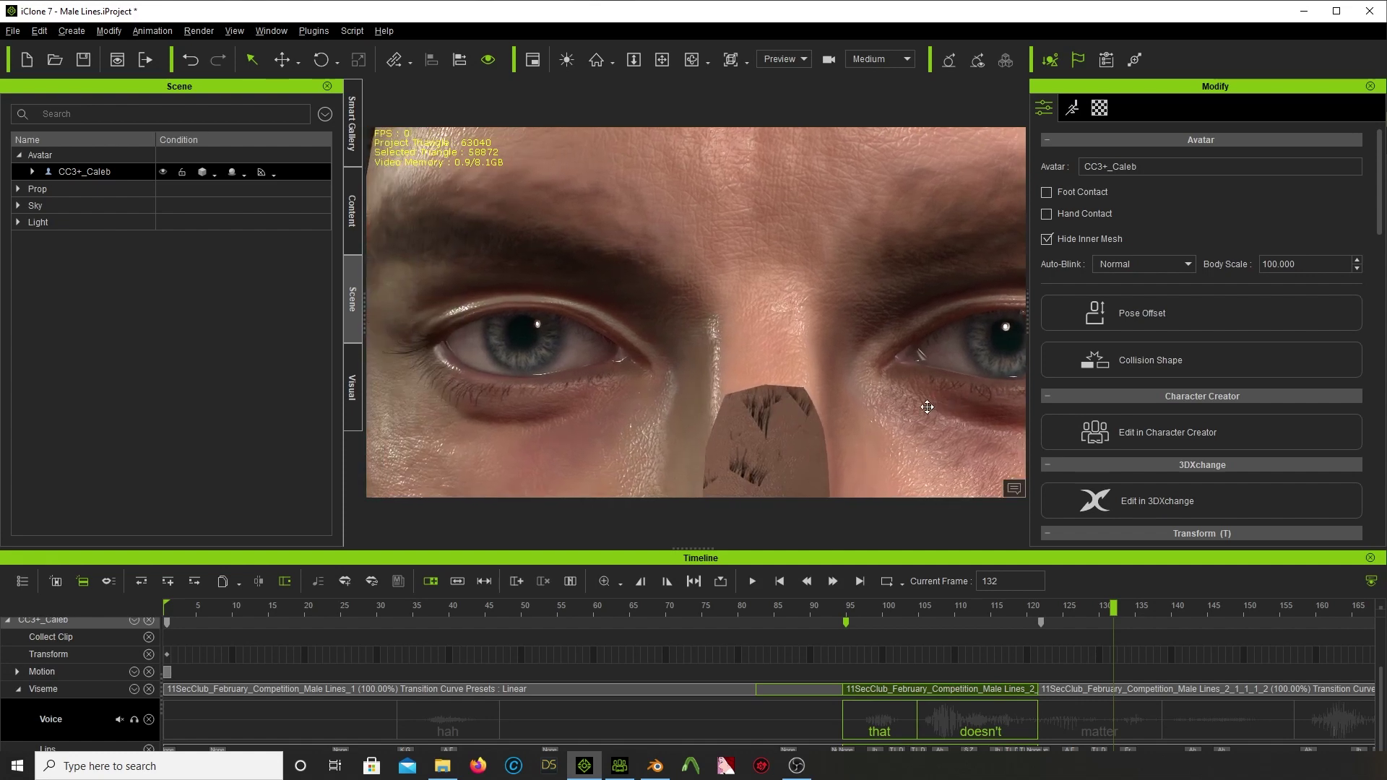
pyautogui.scroll(-10, 811, 406)
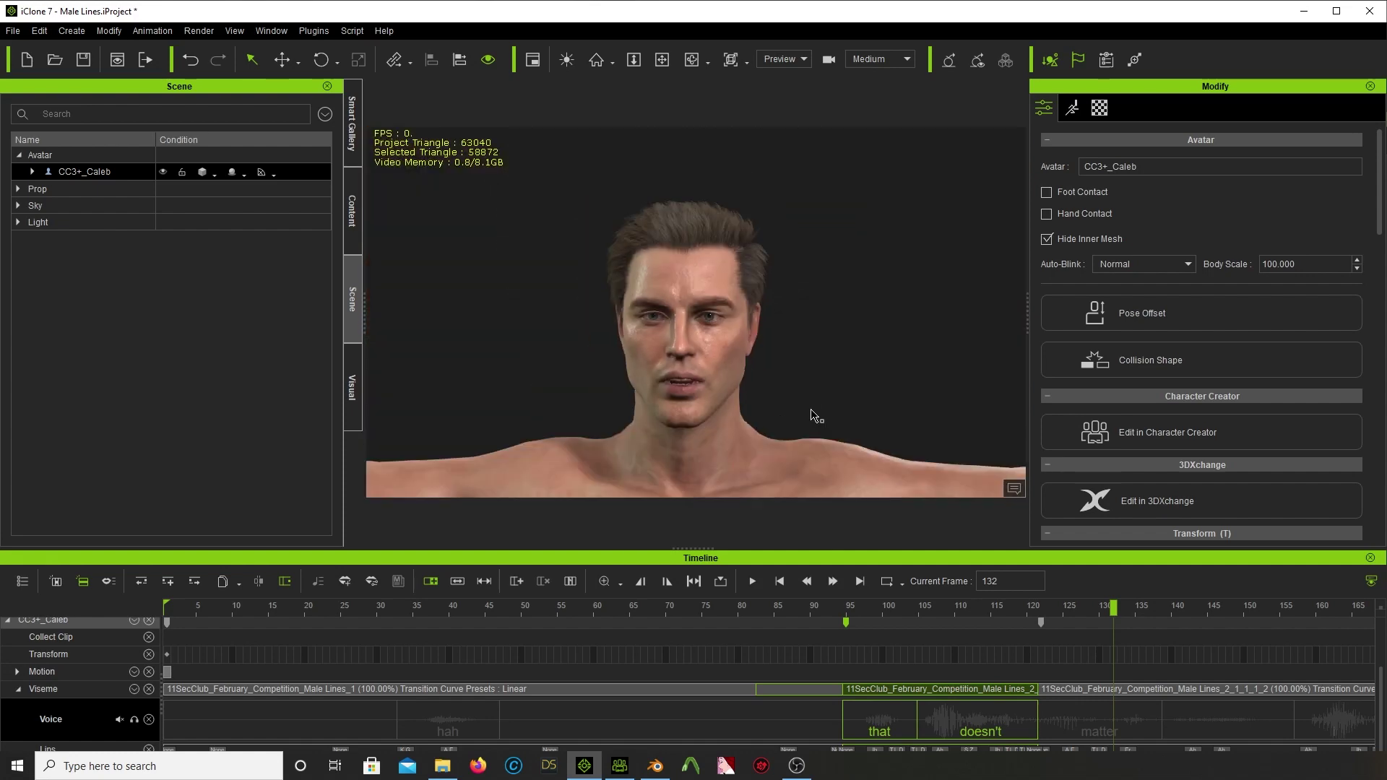
pyautogui.scroll(2, 809, 404)
pyautogui.scroll(-2, 809, 402)
pyautogui.moveTo(828, 401); pyautogui.dragTo(840, 350, button='middle')
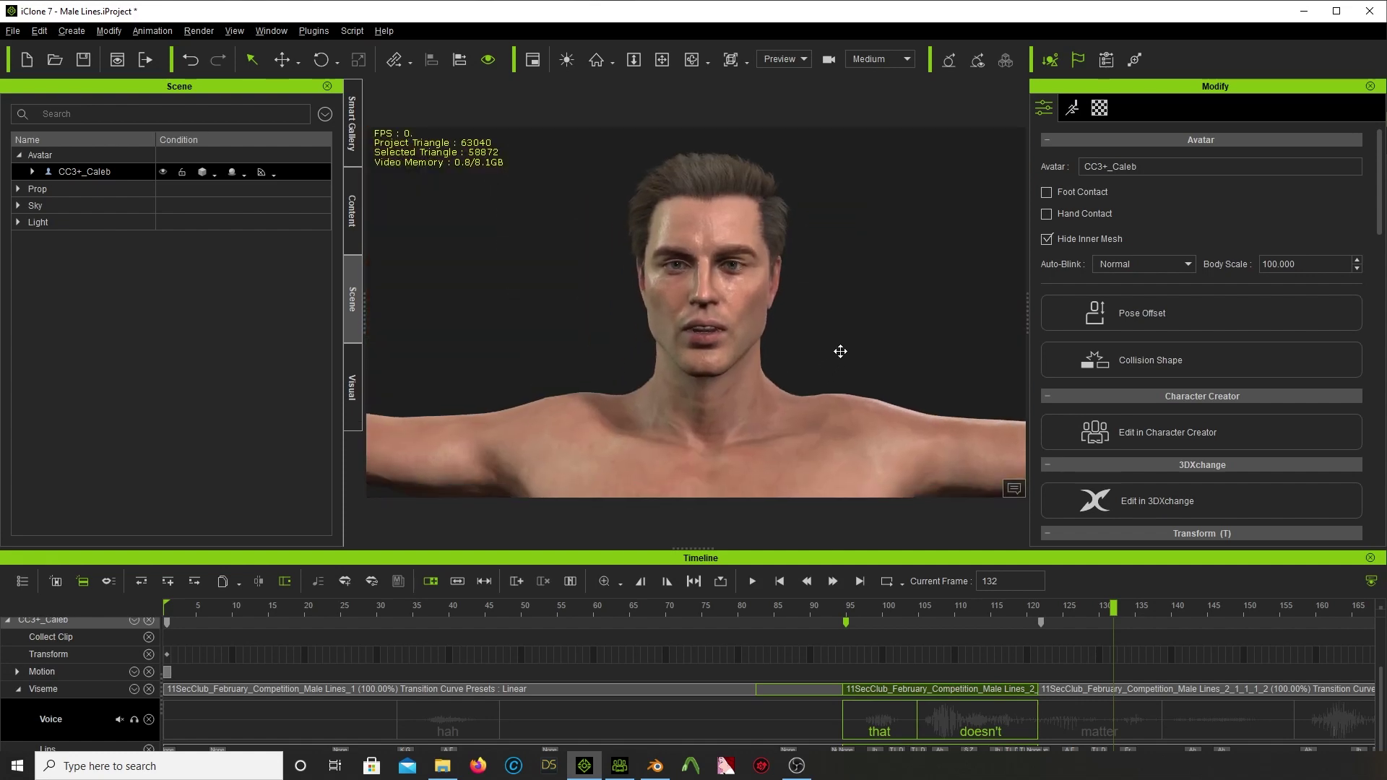
pyautogui.moveTo(864, 353)
pyautogui.mouseDown(button='right')
pyautogui.moveTo(872, 343)
pyautogui.moveTo(819, 365)
pyautogui.moveTo(643, 354)
pyautogui.moveTo(842, 345)
pyautogui.mouseUp(button='right')
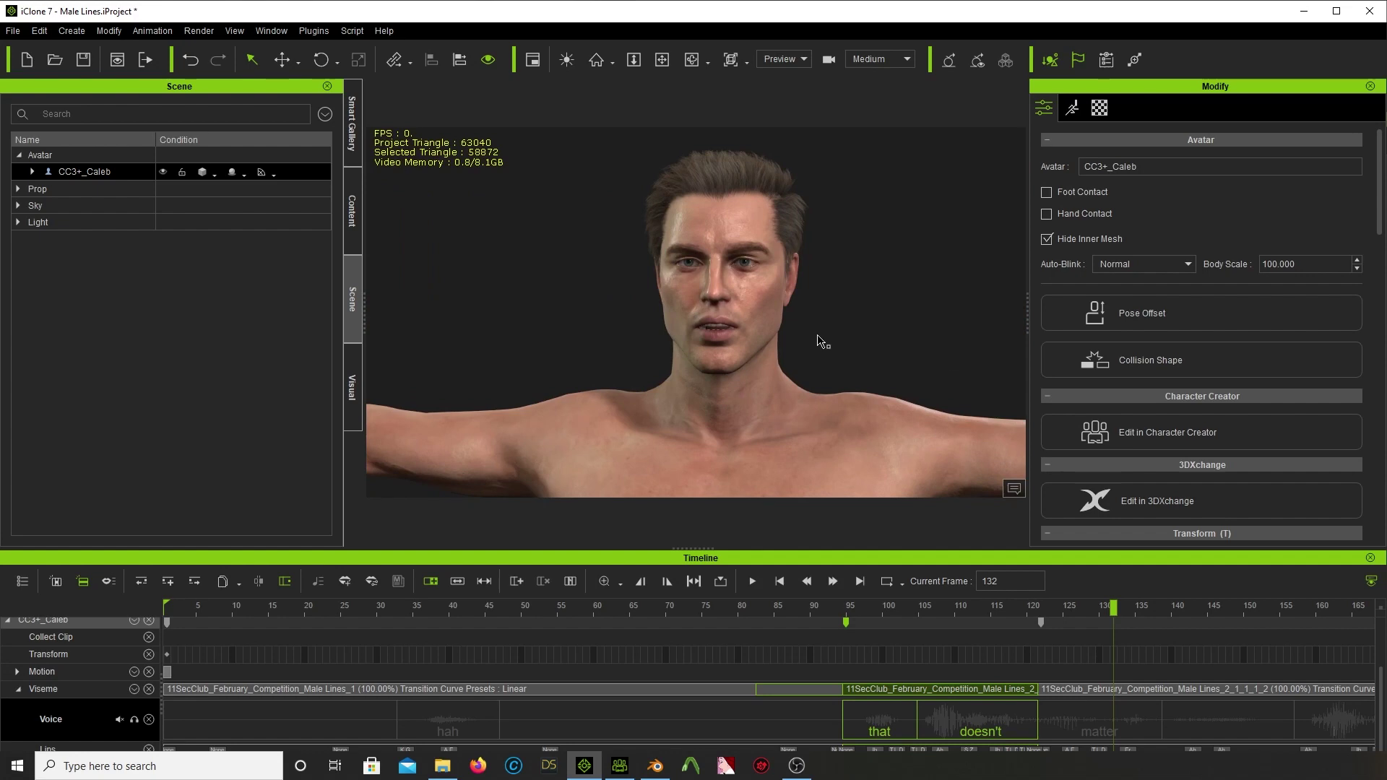
# - Check iClone's Export FBX option without exporting, then switch to the Blender jungle scene
pyautogui.click(13, 30)
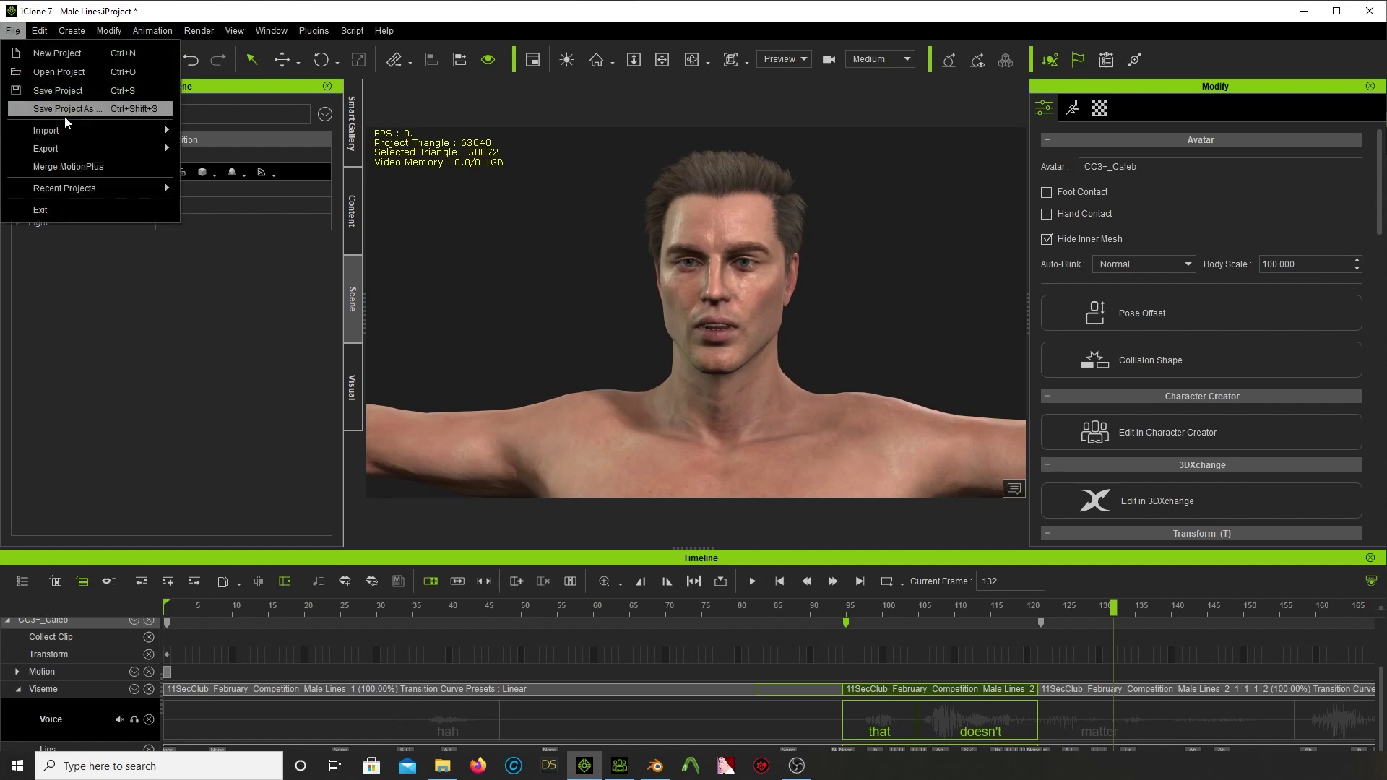
pyautogui.moveTo(63, 148)
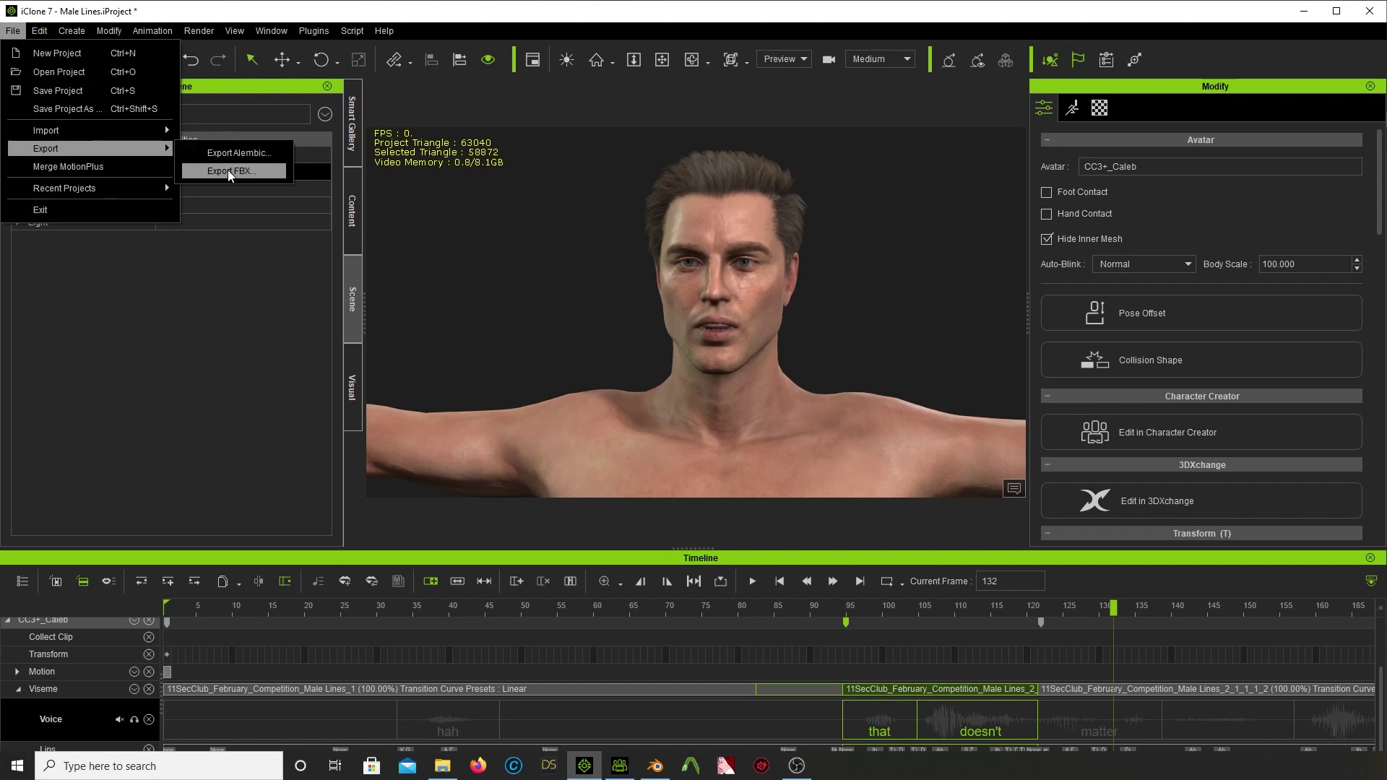
pyautogui.click(498, 294)
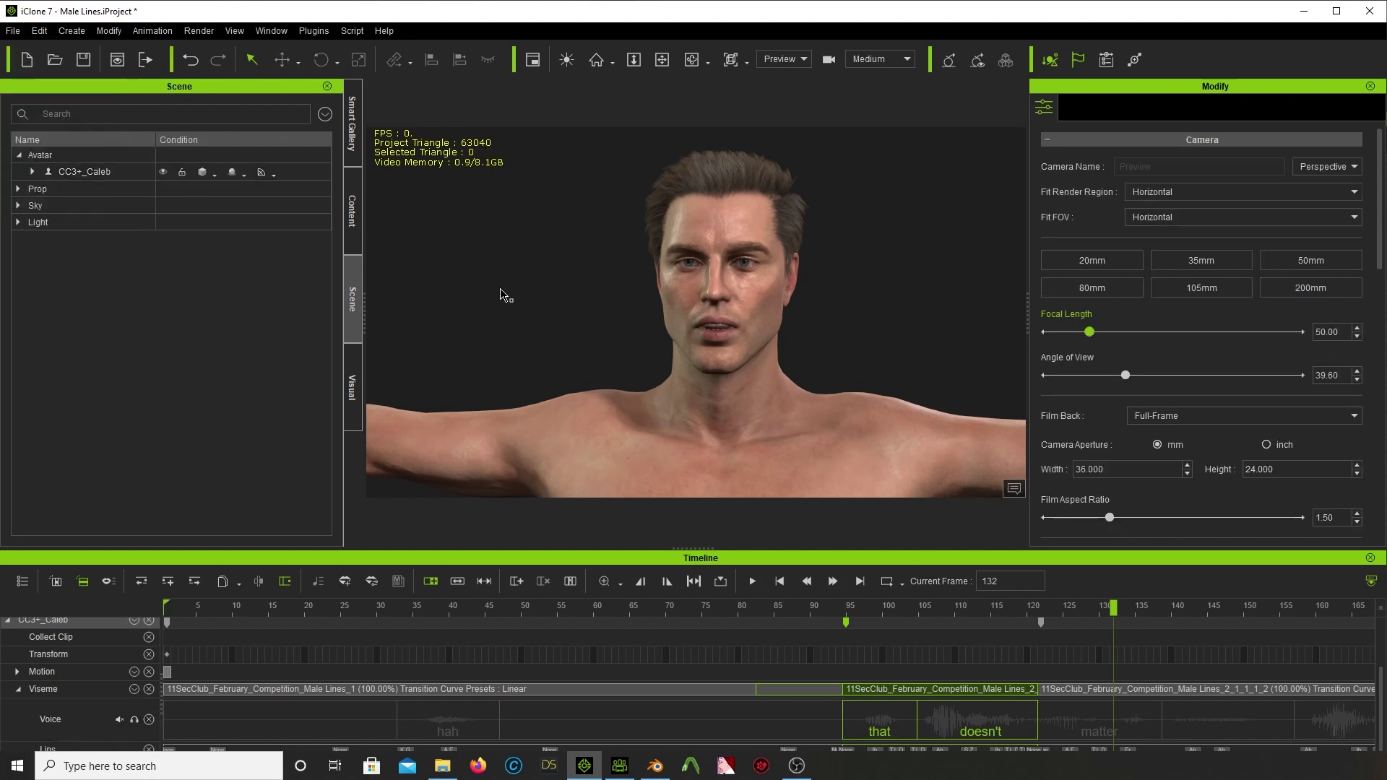
pyautogui.click(655, 766)
pyautogui.scroll(-2, 561, 319)
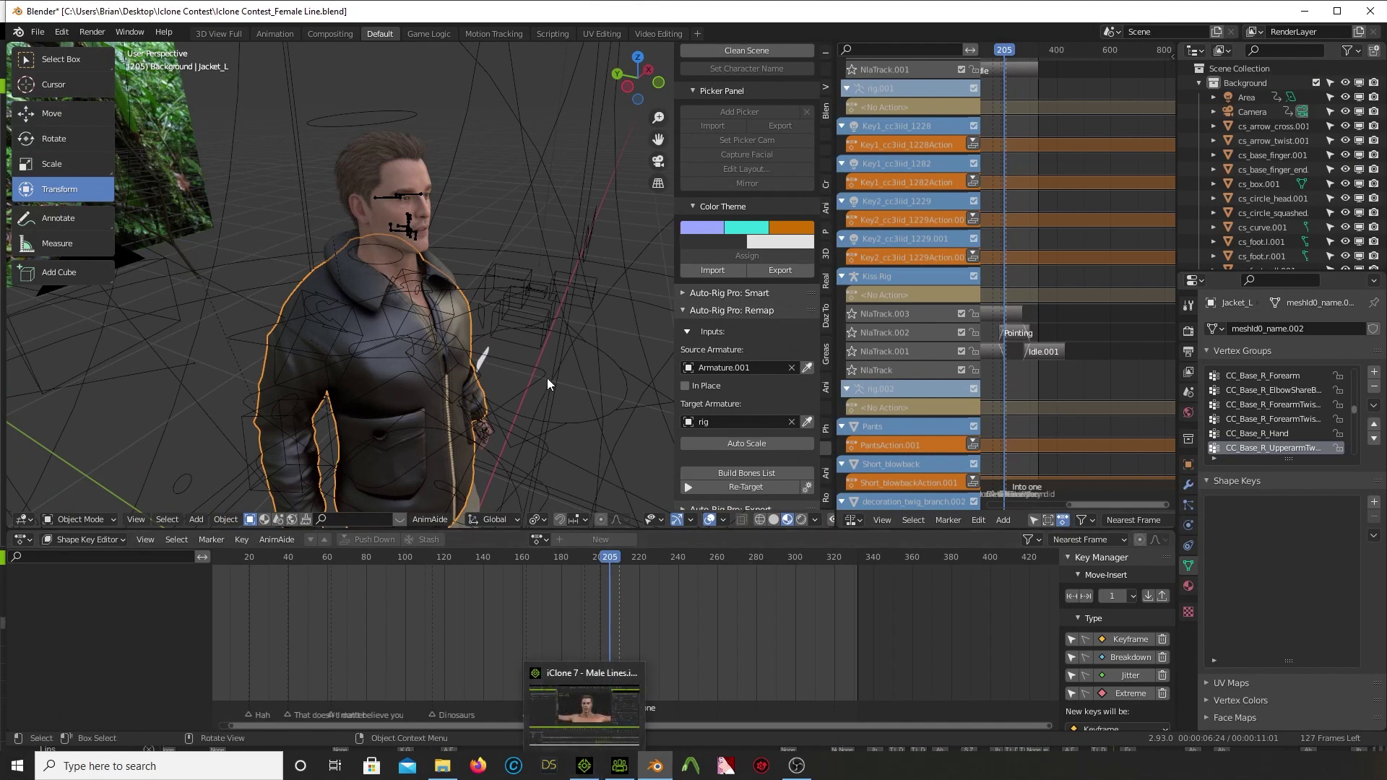
# - Scrub the Blender animation back to frame 109
pyautogui.click(596, 344)
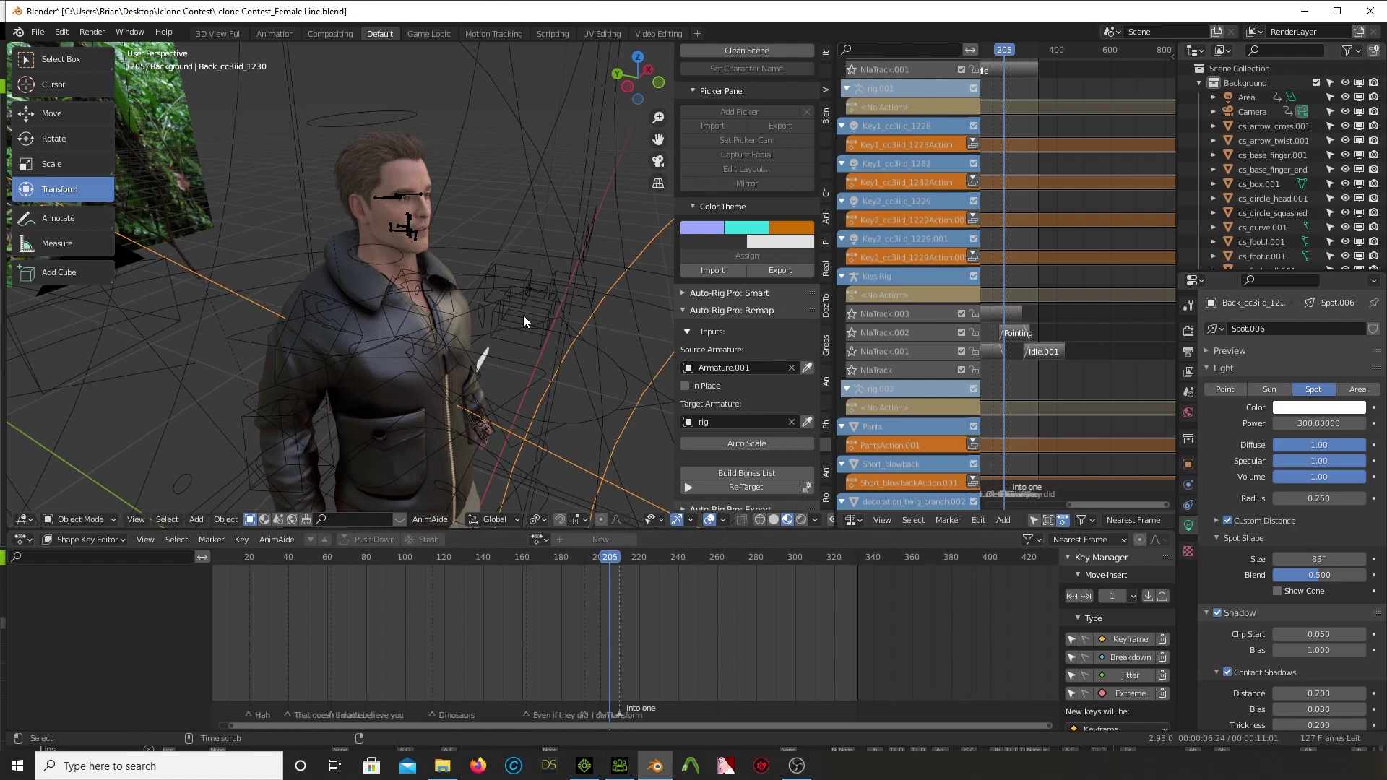
pyautogui.moveTo(548, 311); pyautogui.dragTo(503, 301, button='middle')
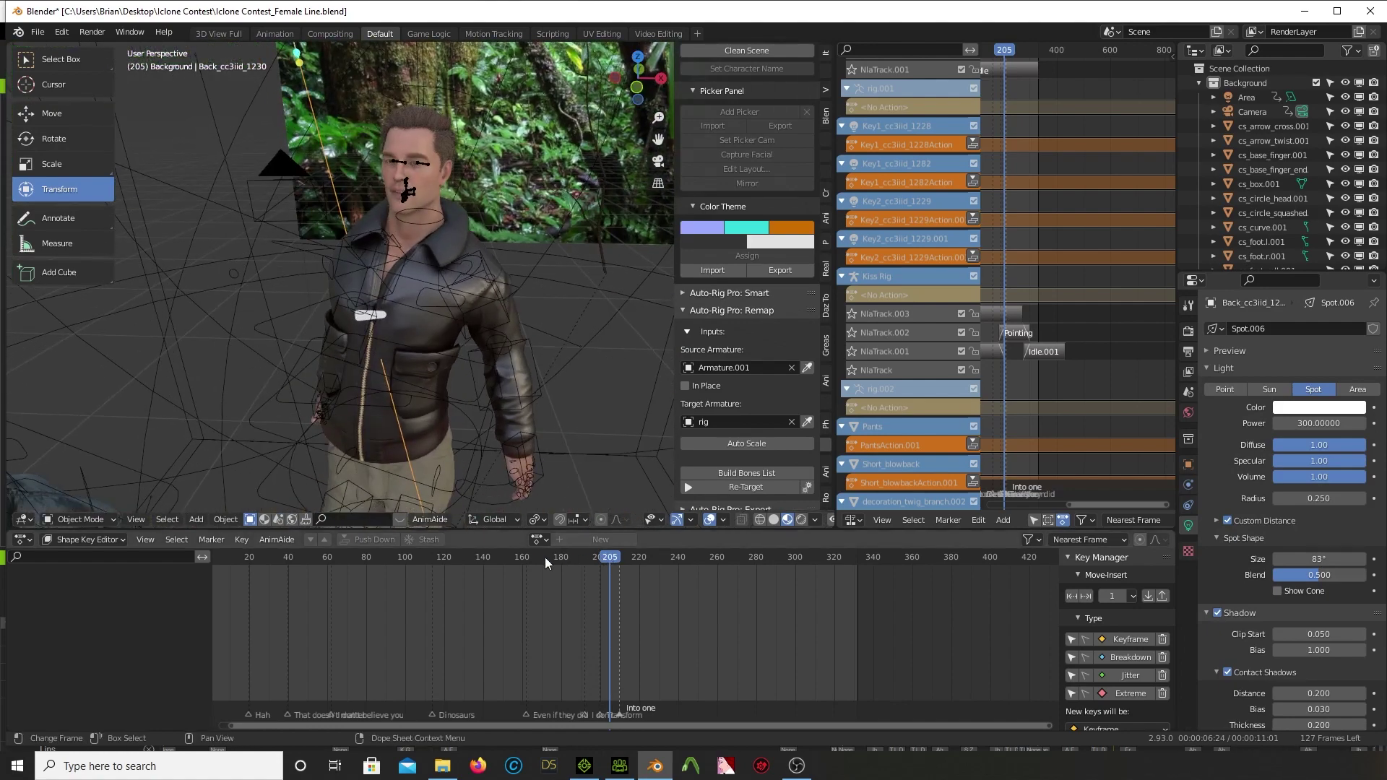
pyautogui.moveTo(545, 557); pyautogui.dragTo(422, 556)
# - Switch the viewport to Solid shading and make the John Graff RIG armature active
pyautogui.press('z')
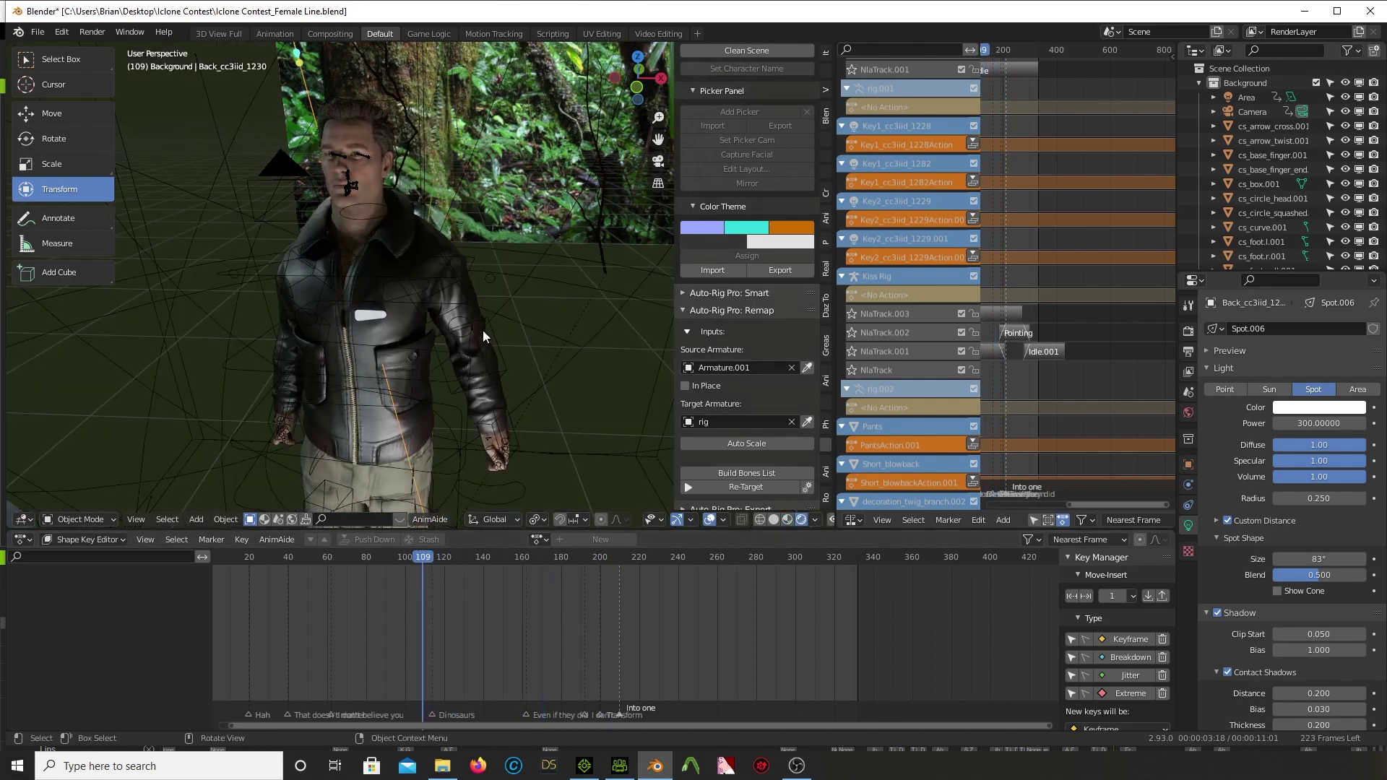
pyautogui.press('z')
pyautogui.click(594, 328)
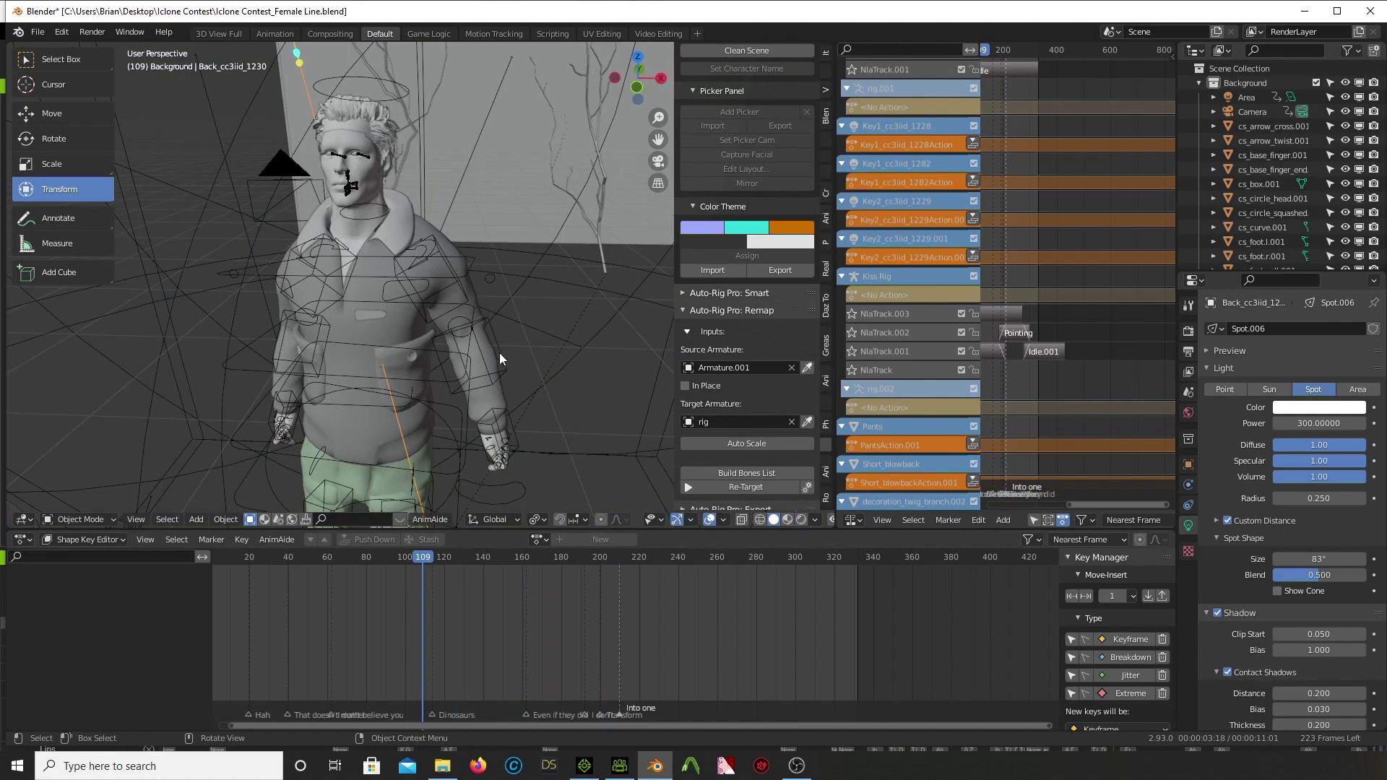
pyautogui.click(500, 354)
pyautogui.moveTo(496, 349); pyautogui.dragTo(515, 320, button='middle')
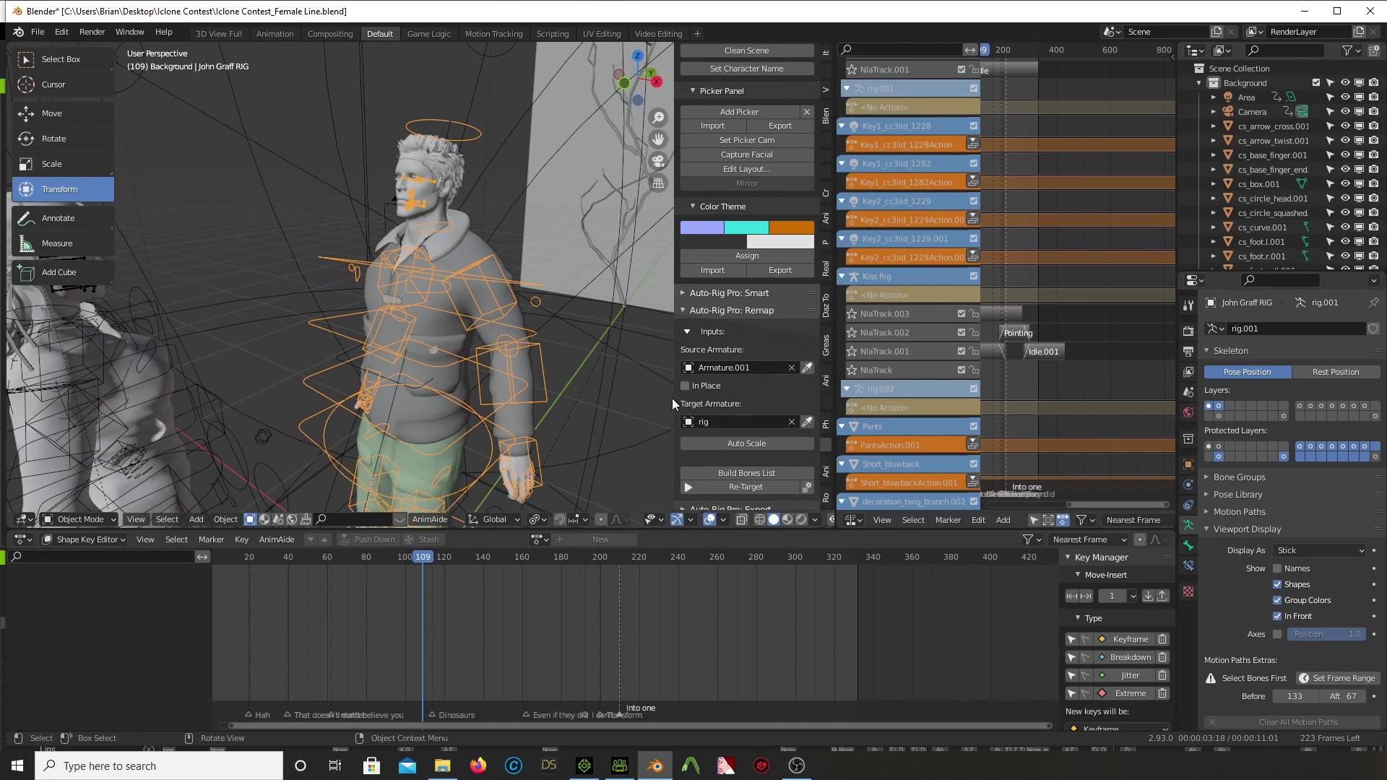
# - Widen the Auto-Rig Pro sidebar and show its Rig tab, framing the character from the front
pyautogui.click(827, 475)
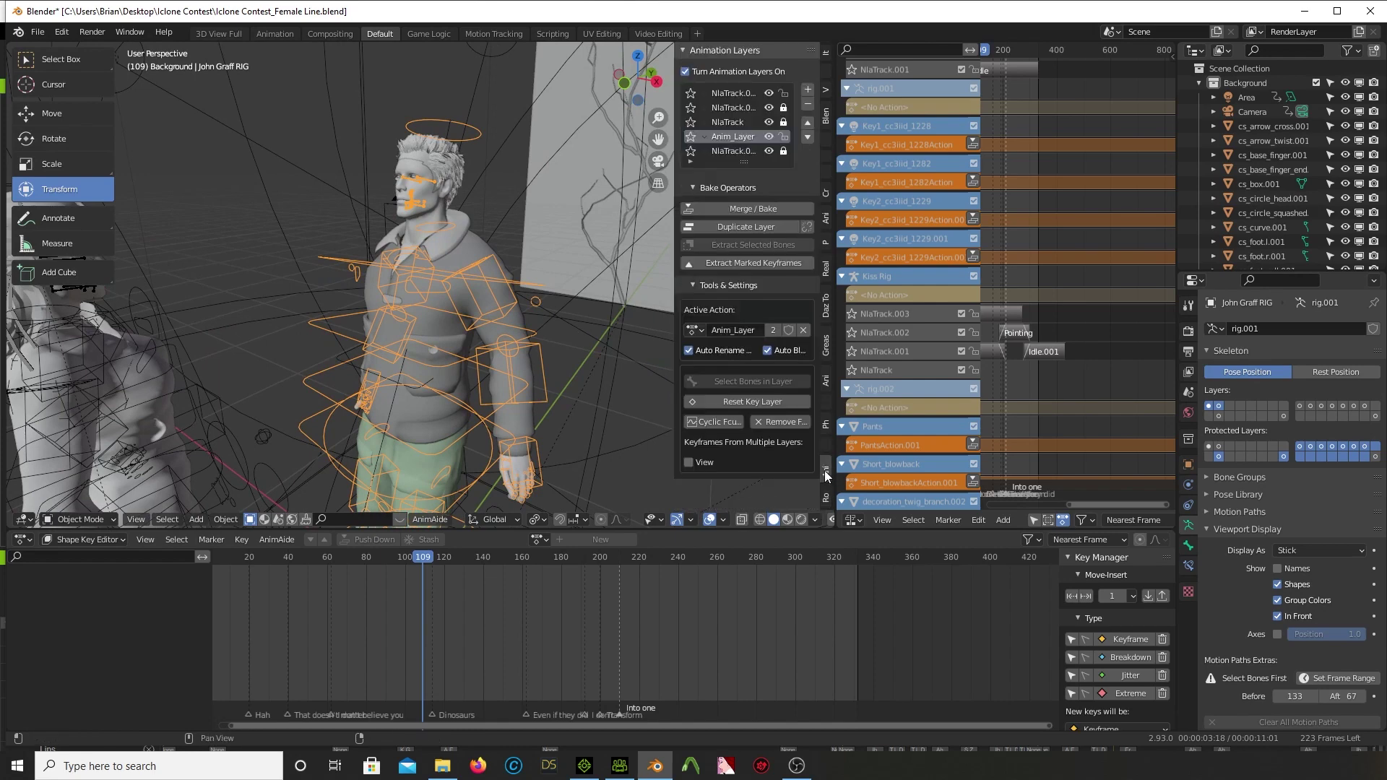
pyautogui.click(825, 437)
pyautogui.click(826, 446)
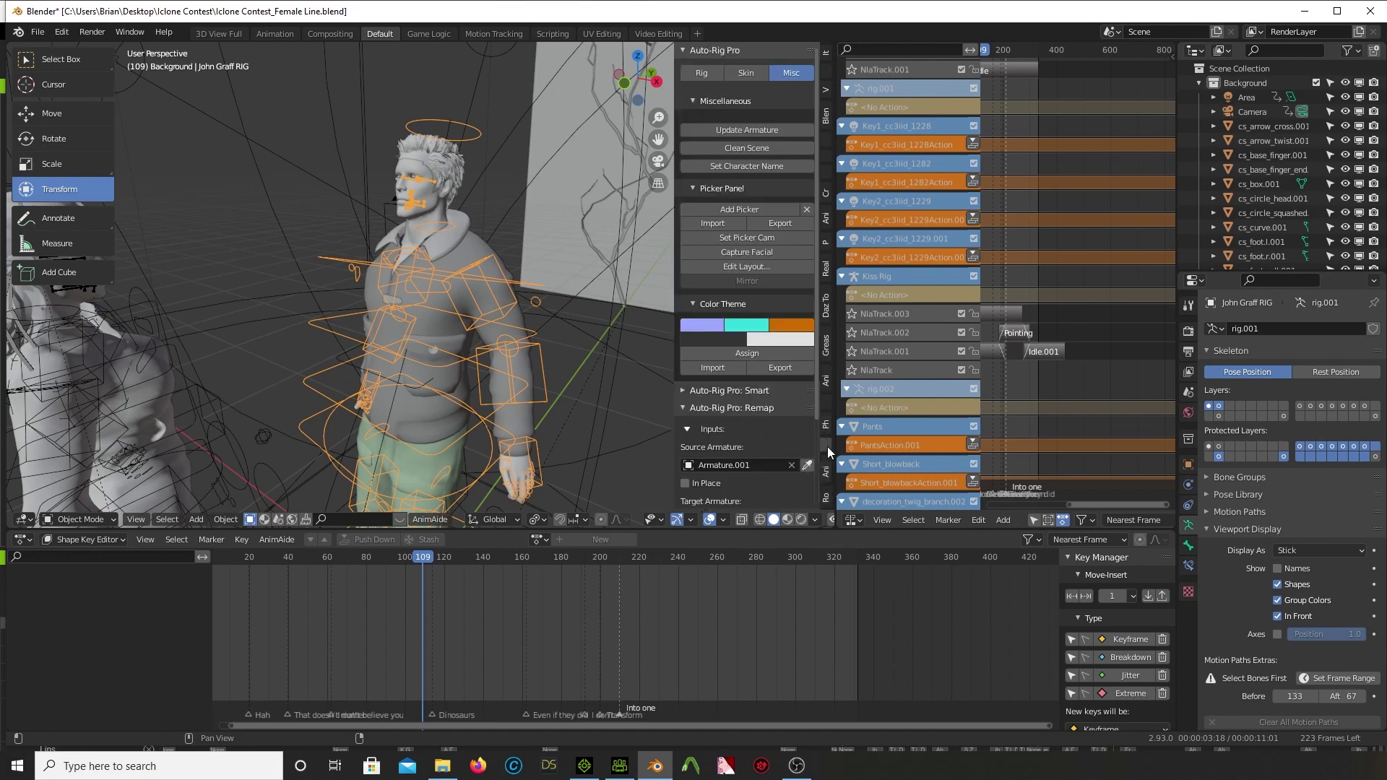
pyautogui.moveTo(675, 304); pyautogui.dragTo(596, 304)
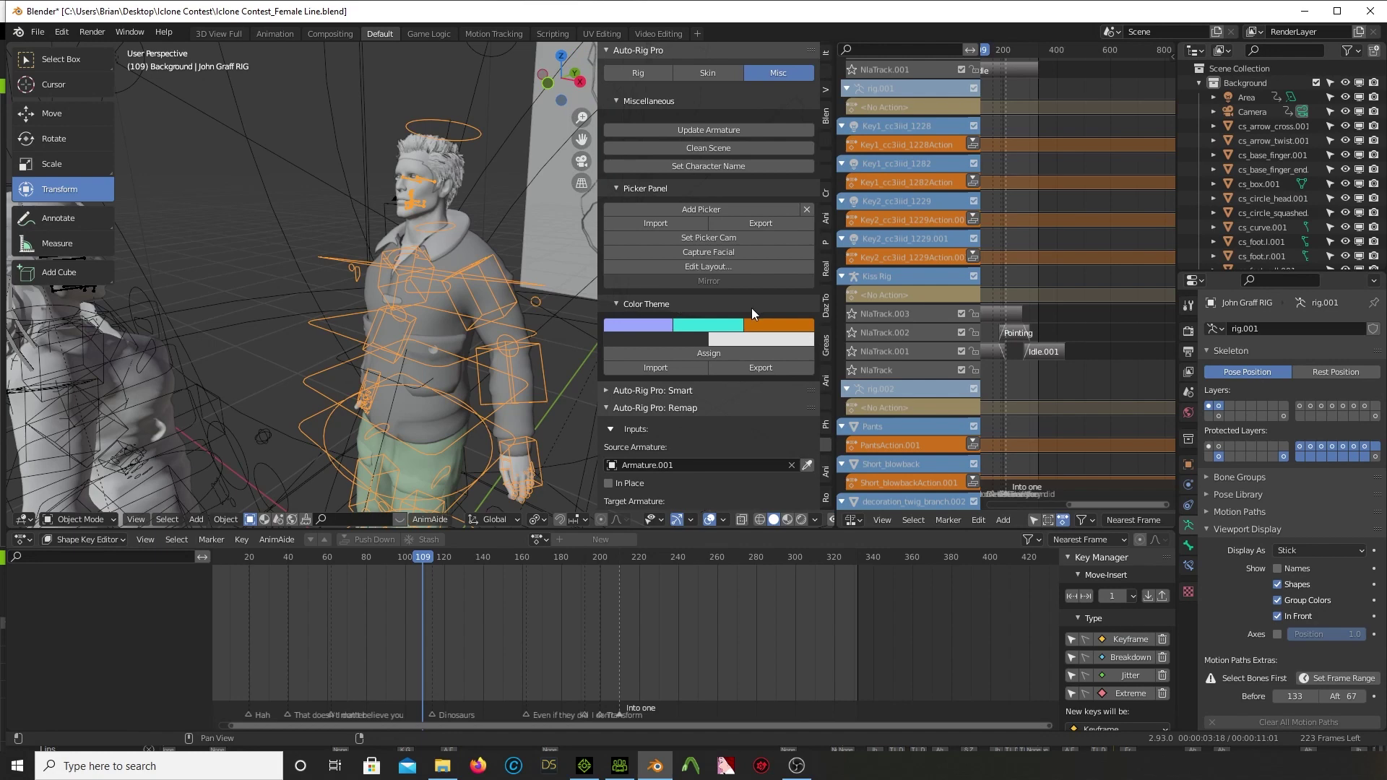
pyautogui.click(657, 72)
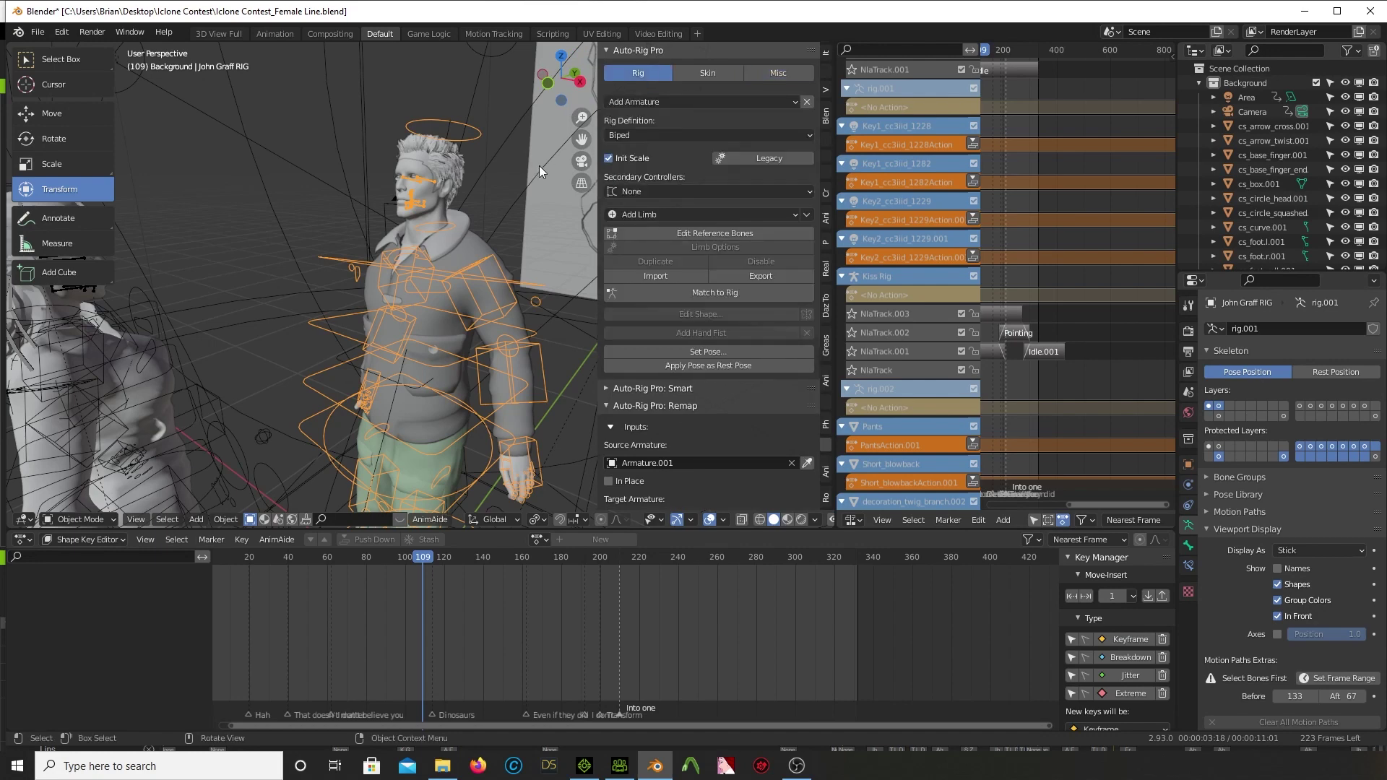
pyautogui.moveTo(539, 166); pyautogui.dragTo(464, 237, button='middle')
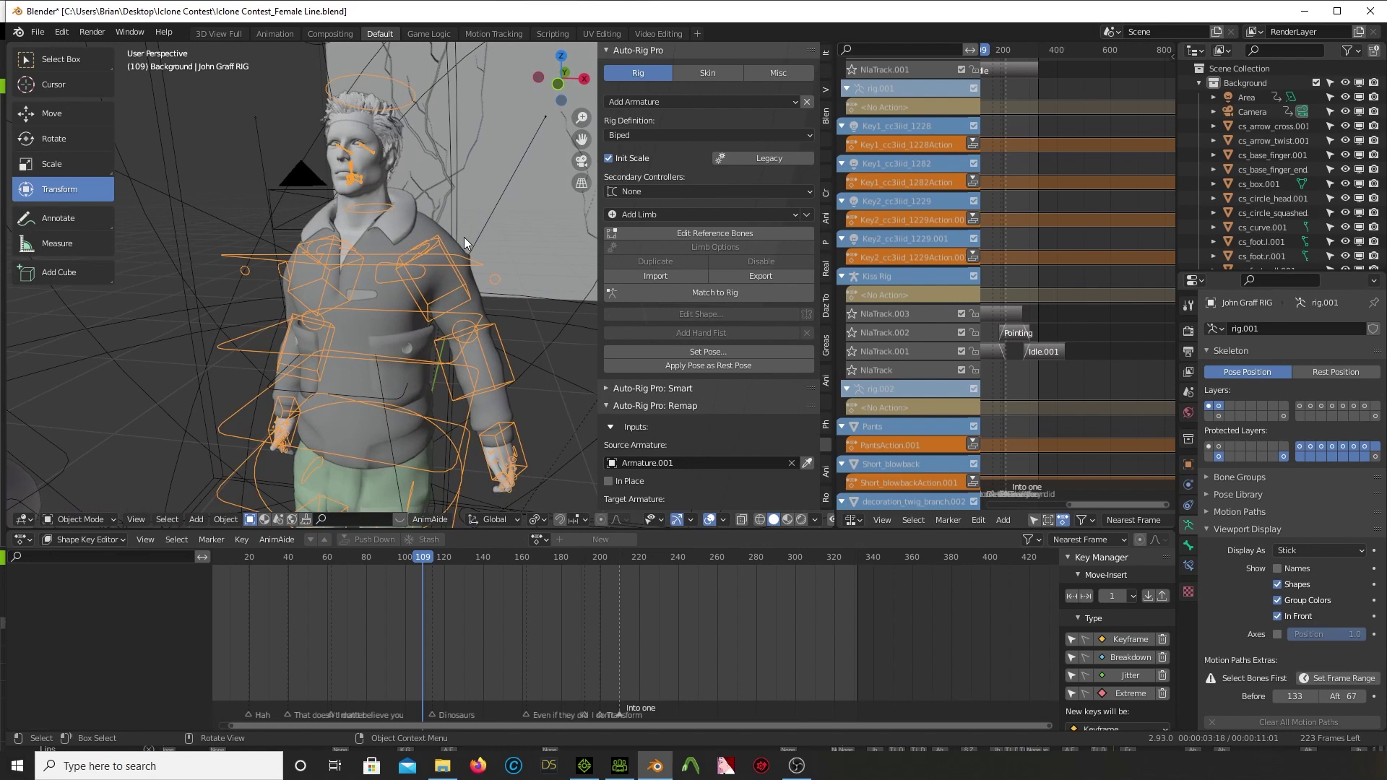
pyautogui.moveTo(455, 244)
pyautogui.keyDown('ctrl'); pyautogui.mouseDown(button='middle')
pyautogui.moveTo(480, 241)
pyautogui.moveTo(463, 249)
pyautogui.mouseUp(button='middle'); pyautogui.keyUp('ctrl')
pyautogui.scroll(-2, 462, 249)
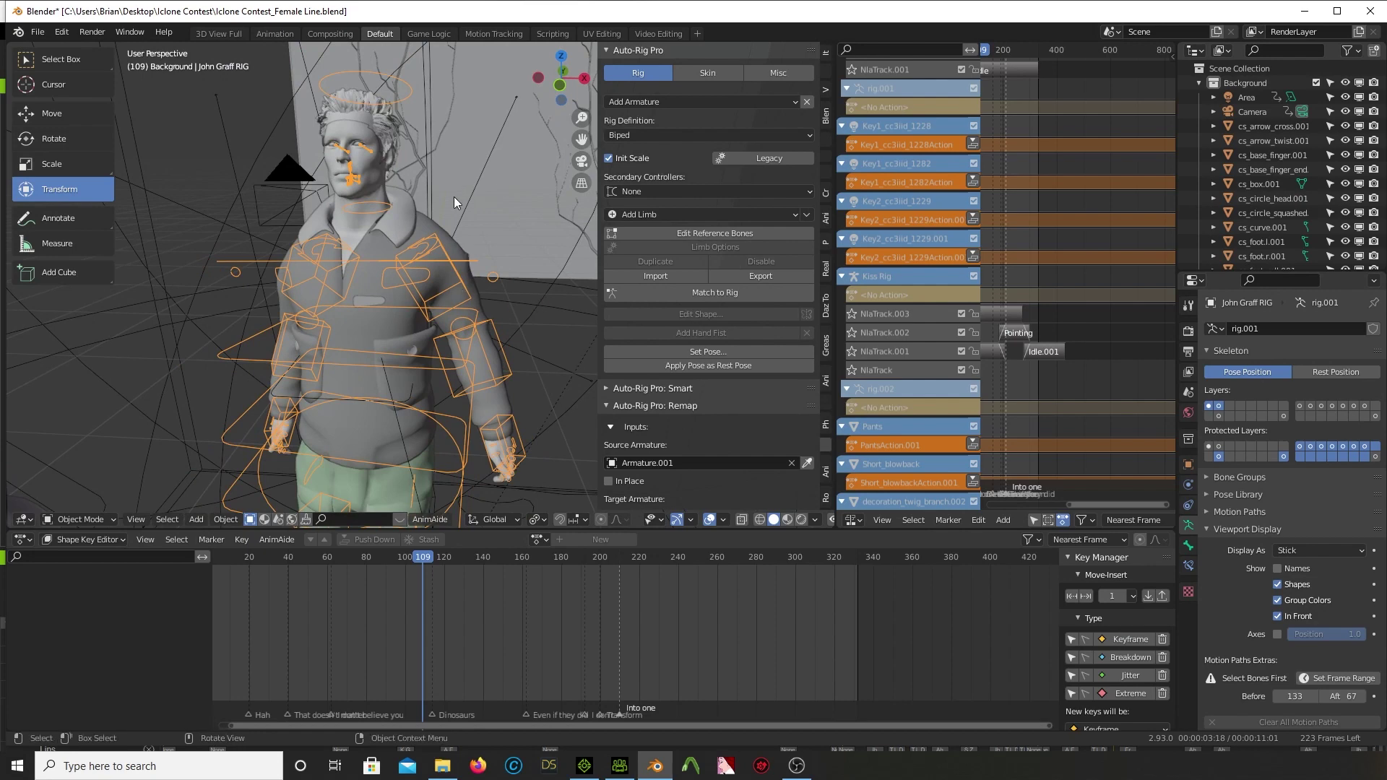
# - Keep Biped as the Auto-Rig Pro rig definition
pyautogui.click(792, 133)
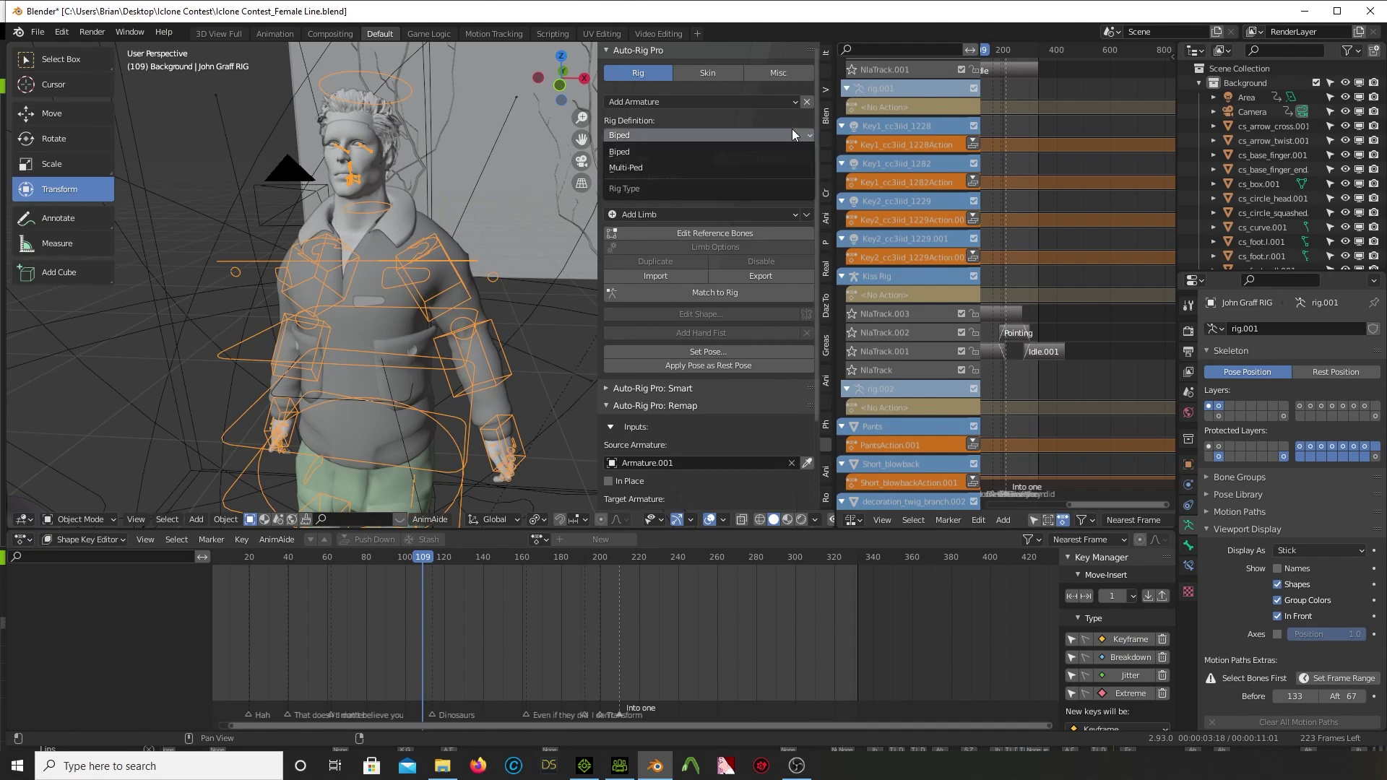
pyautogui.click(792, 131)
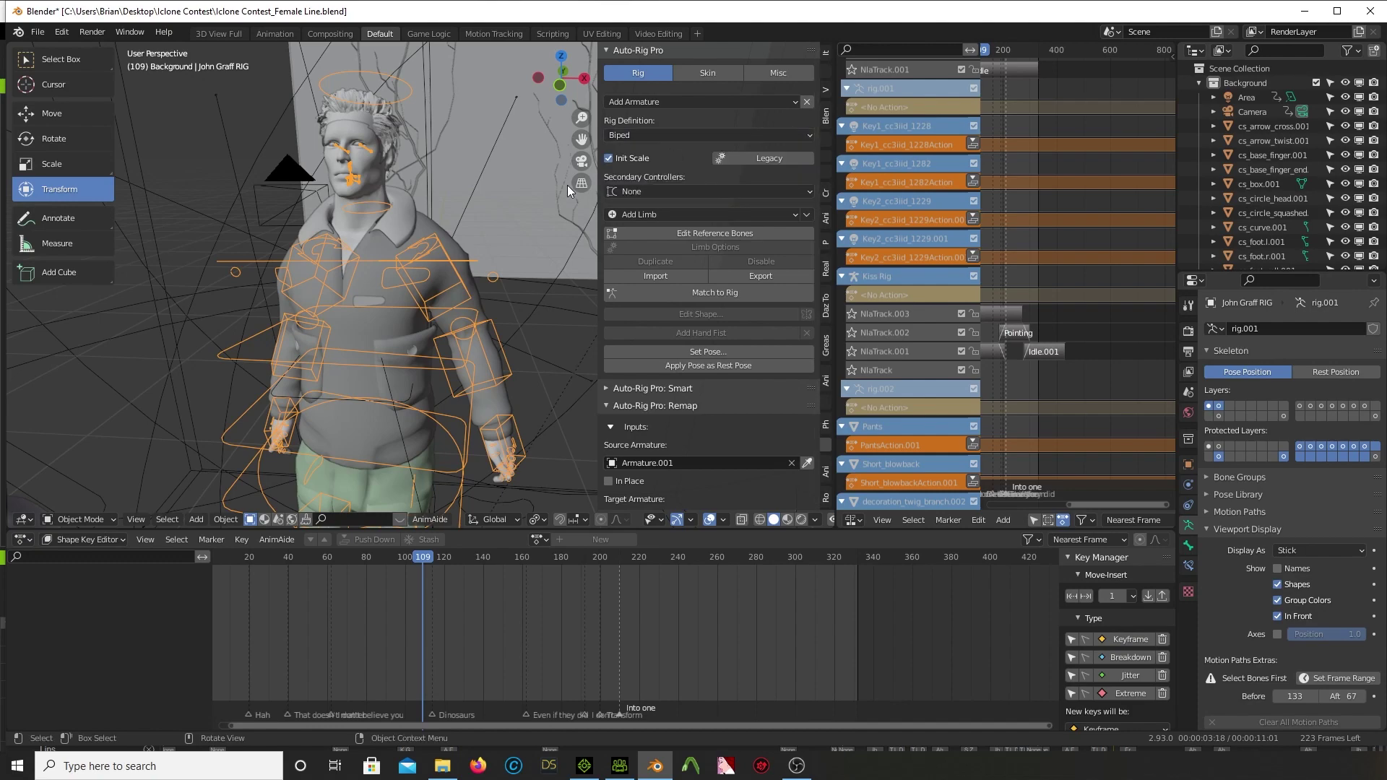
pyautogui.moveTo(449, 222)
pyautogui.mouseDown(button='middle')
pyautogui.moveTo(490, 220)
pyautogui.moveTo(411, 237)
pyautogui.moveTo(452, 230)
pyautogui.mouseUp(button='middle')
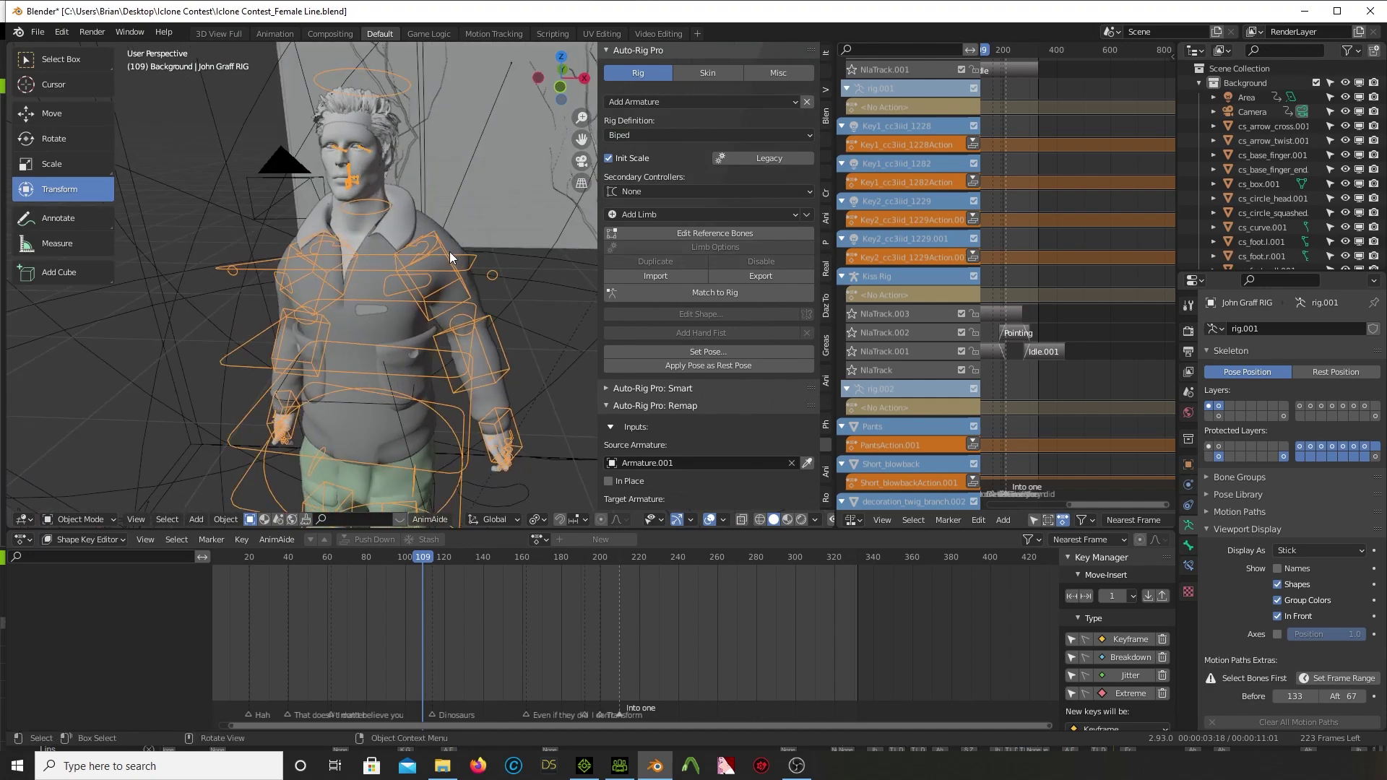
pyautogui.moveTo(450, 252)
pyautogui.mouseDown(button='middle')
pyautogui.moveTo(514, 256)
pyautogui.moveTo(454, 267)
pyautogui.mouseUp(button='middle')
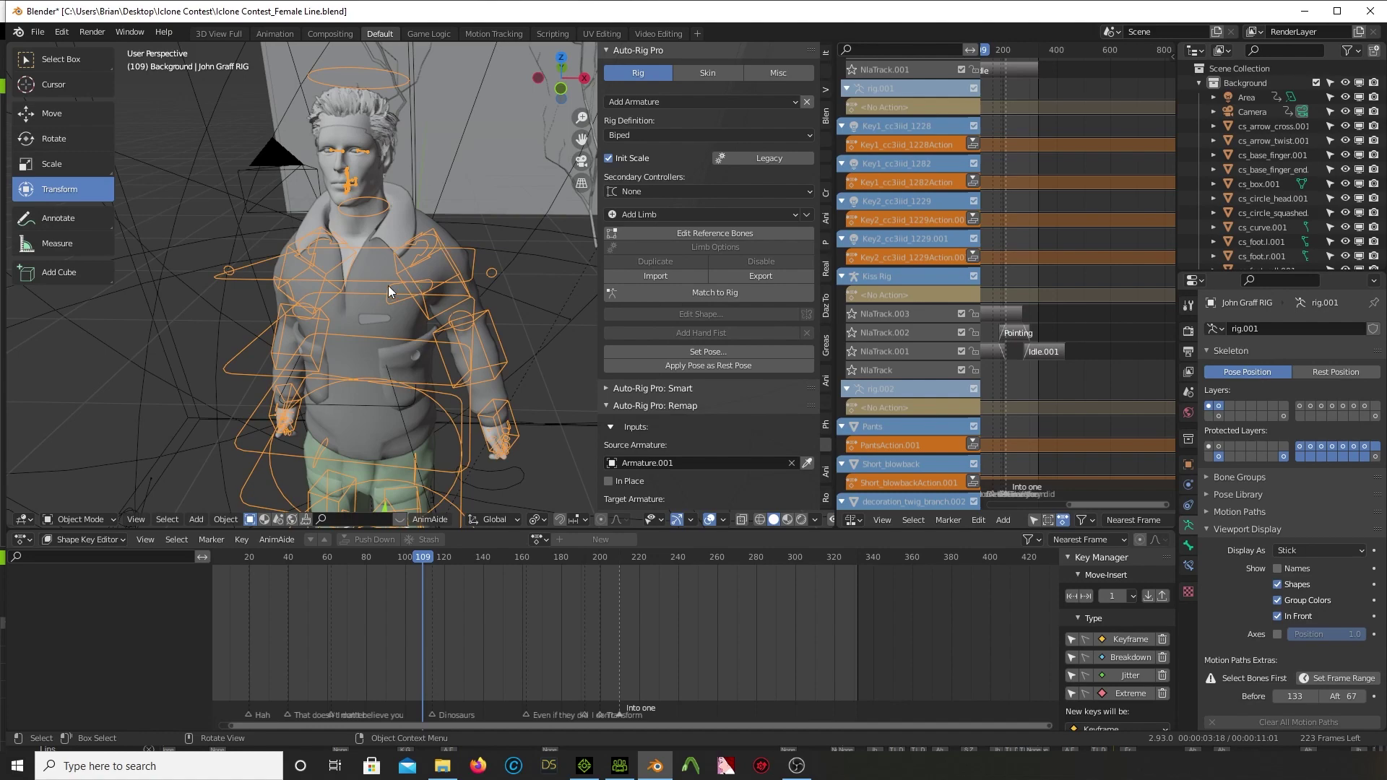
pyautogui.scroll(4, 388, 285)
pyautogui.moveTo(461, 262); pyautogui.dragTo(422, 293, button='middle')
pyautogui.scroll(-3, 446, 272)
pyautogui.scroll(1, 422, 292)
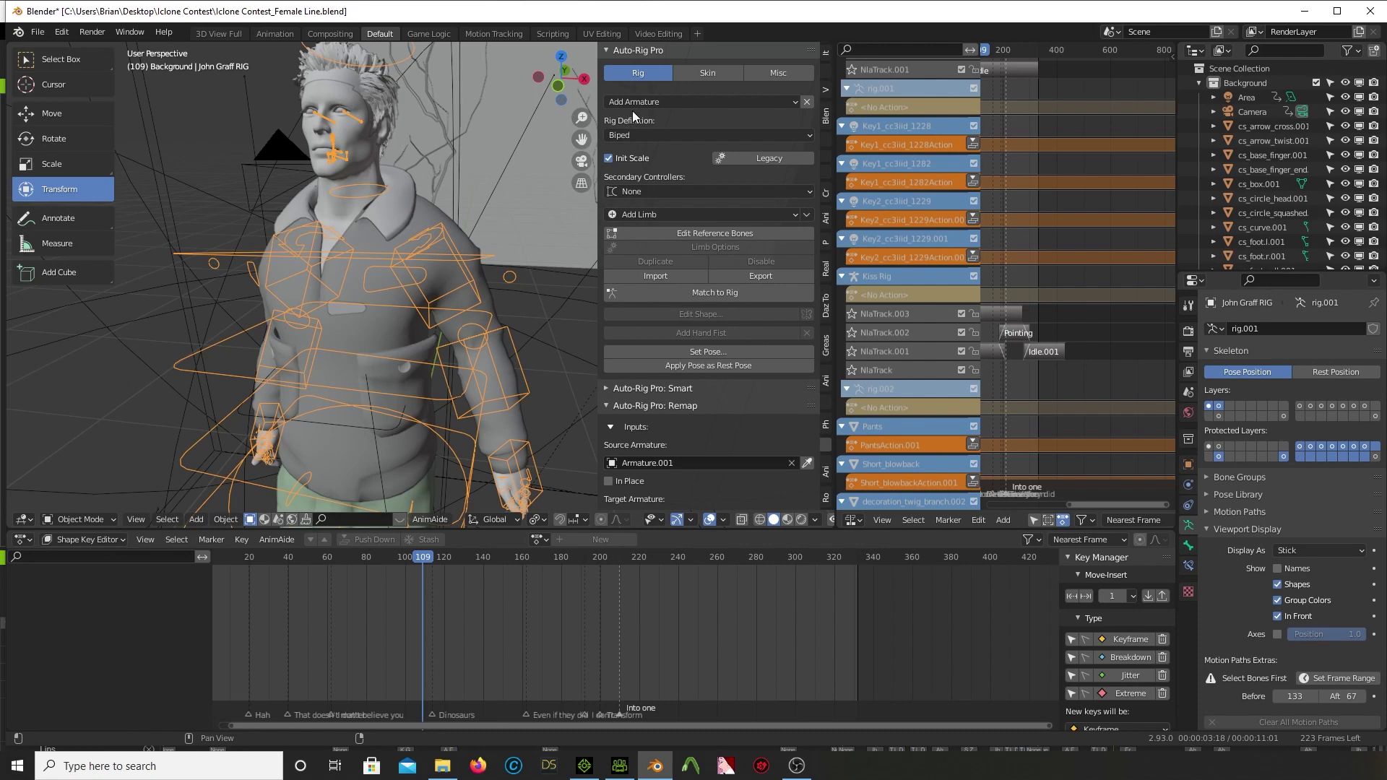
# - Show Auto-Rig Pro's Skin tab with Heat Maps engine and Bind settings
pyautogui.click(709, 75)
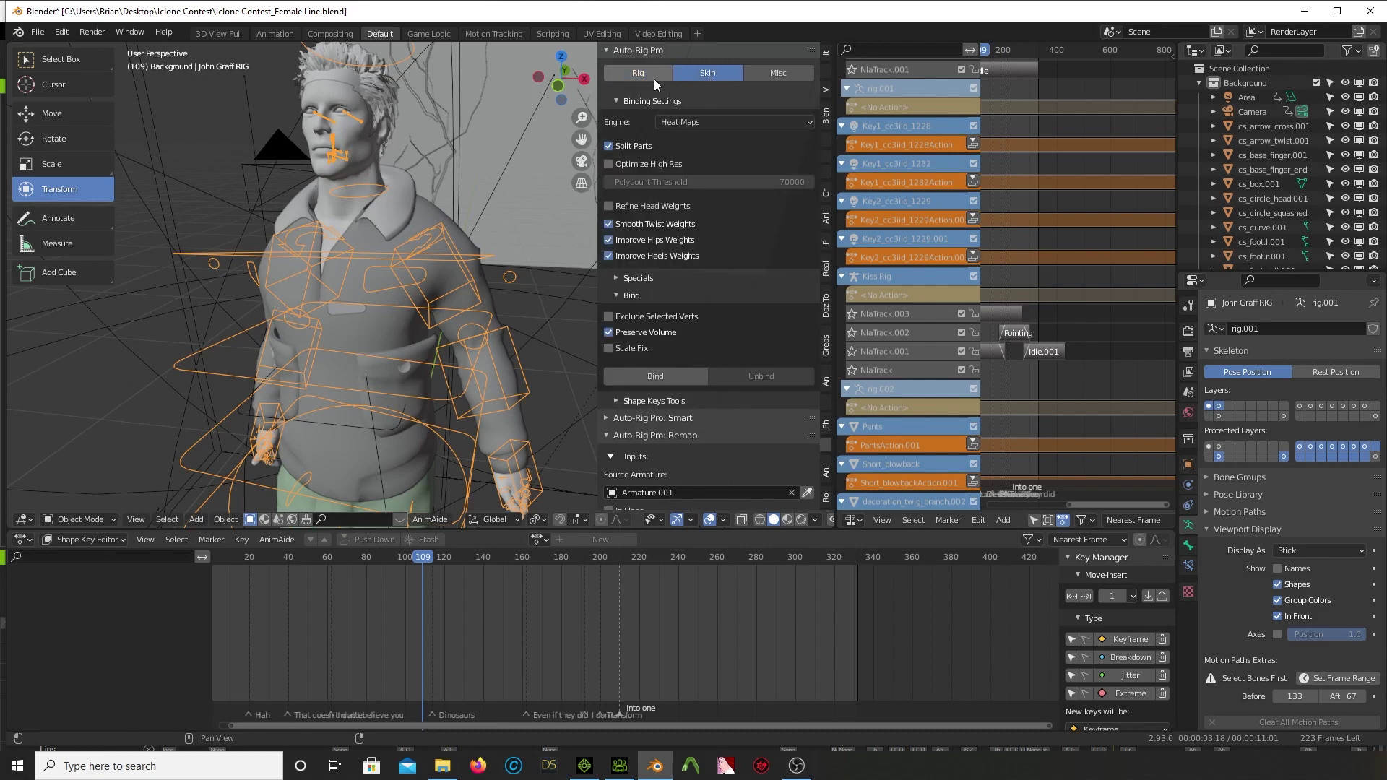
pyautogui.click(647, 74)
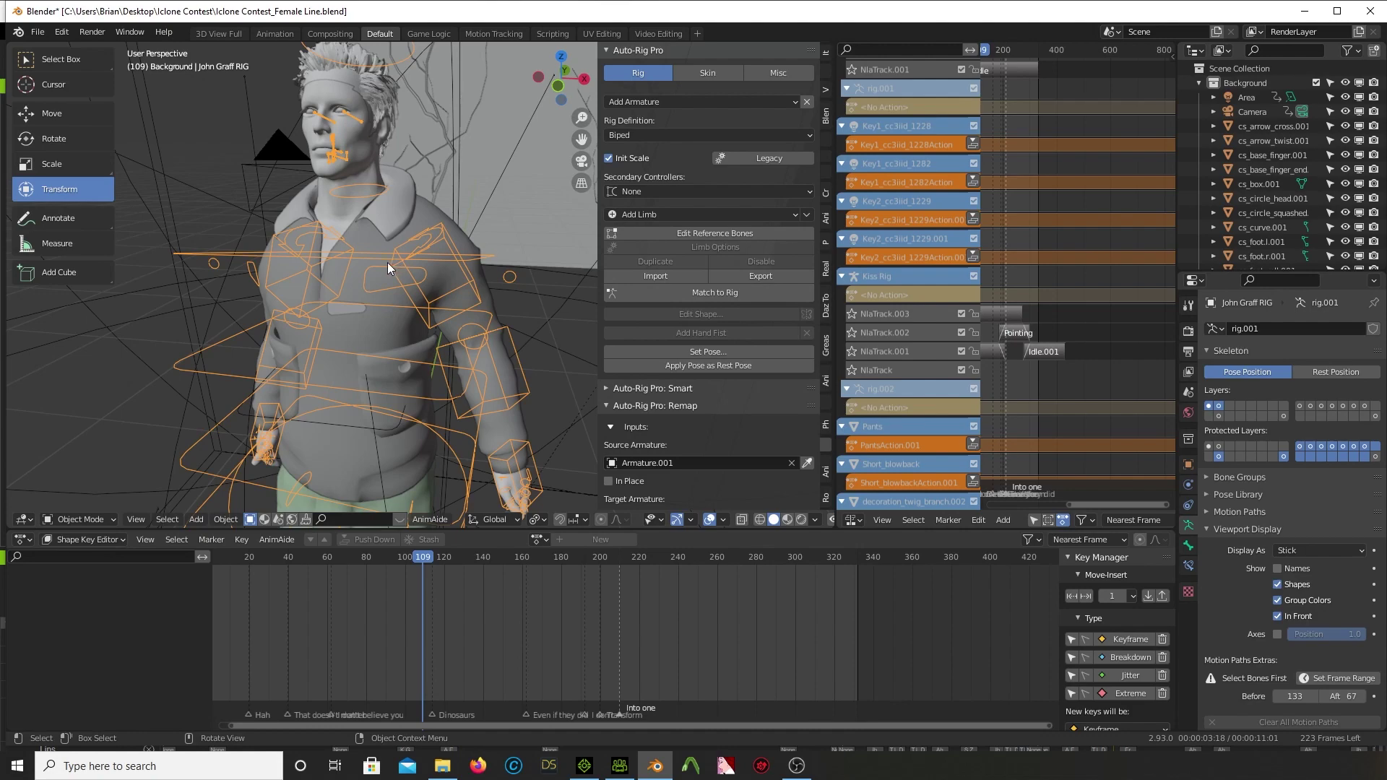
pyautogui.moveTo(387, 262); pyautogui.dragTo(404, 269, button='middle')
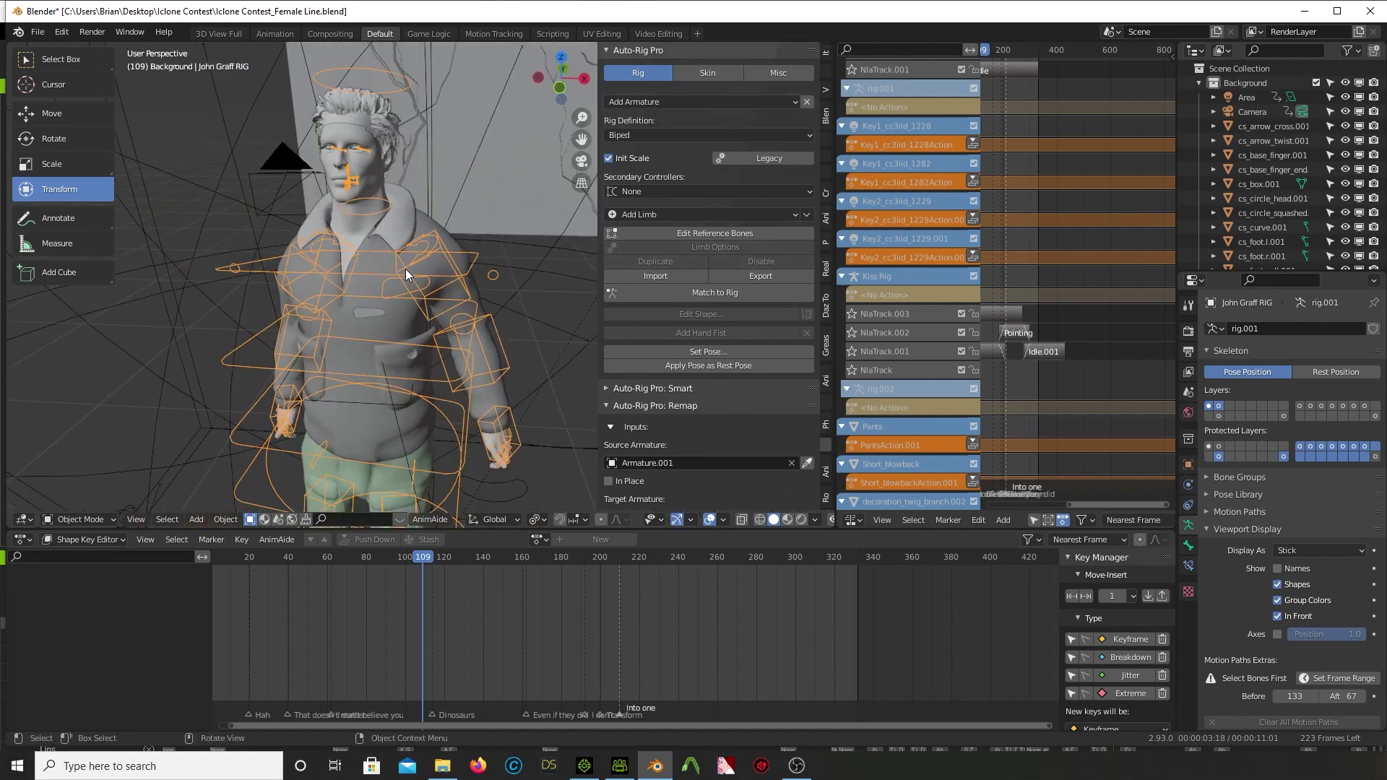
pyautogui.moveTo(461, 275)
pyautogui.mouseDown(button='middle')
pyautogui.moveTo(507, 336)
pyautogui.moveTo(509, 261)
pyautogui.moveTo(464, 280)
pyautogui.moveTo(436, 272)
pyautogui.moveTo(470, 263)
pyautogui.mouseUp(button='middle')
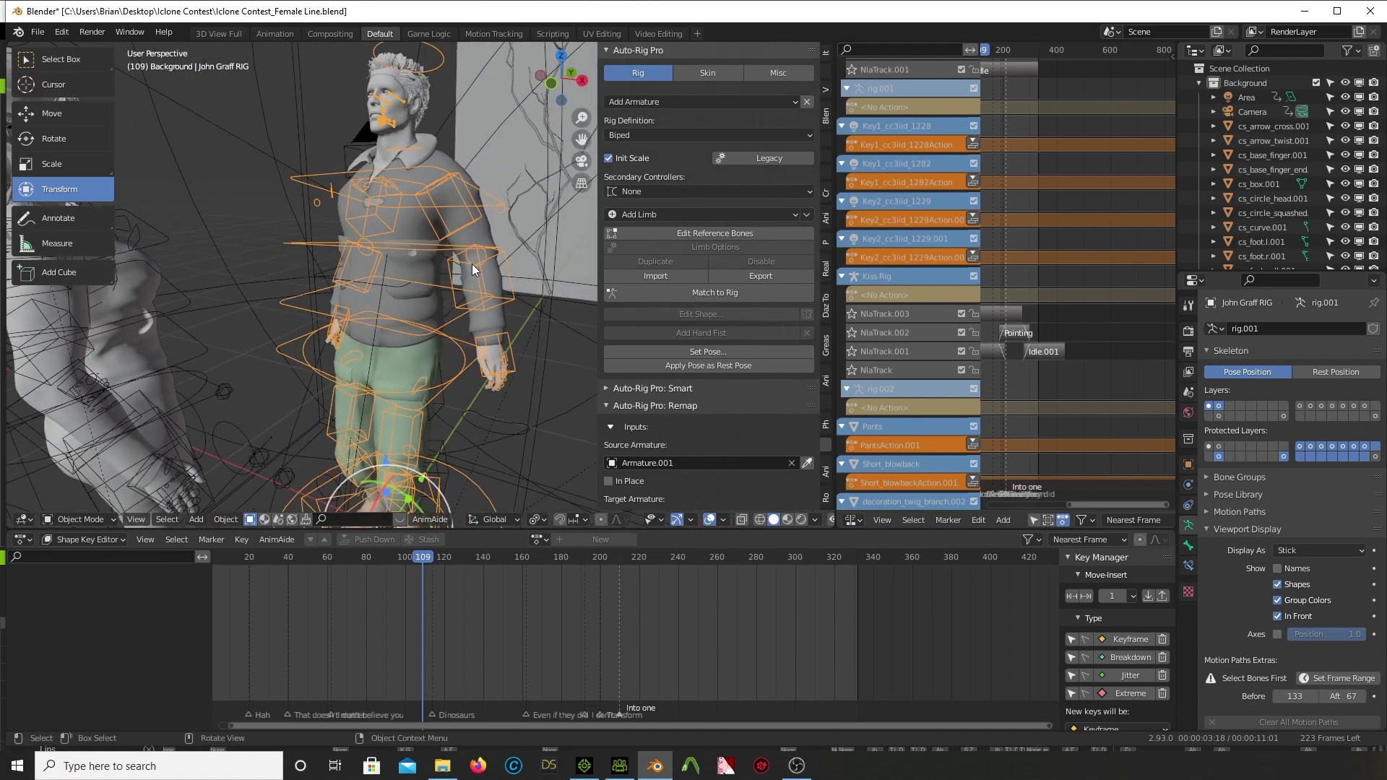
pyautogui.scroll(3, 471, 263)
pyautogui.click(717, 79)
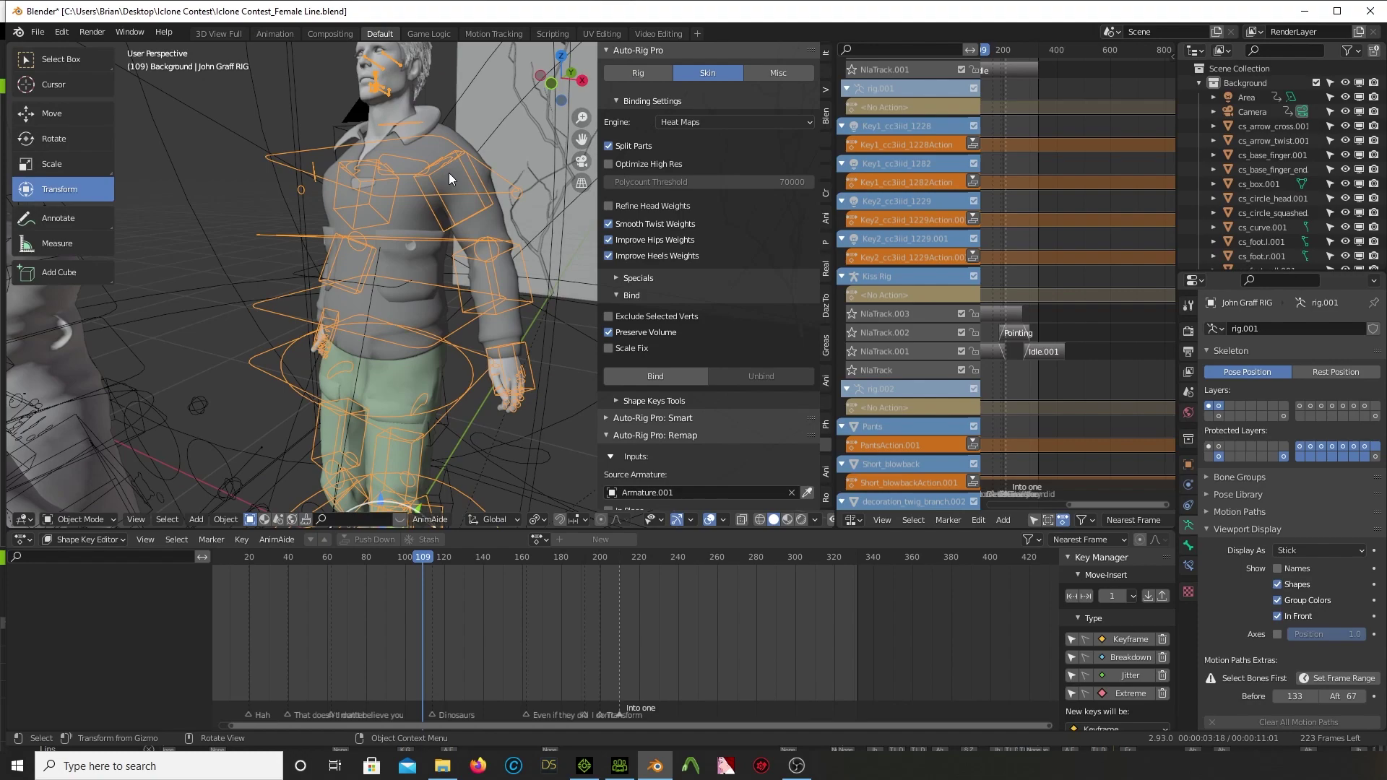
pyautogui.scroll(3, 535, 357)
# - Inspect the rig around the arm, back, head and torso, then show the Misc tab
pyautogui.keyDown('shift'); pyautogui.moveTo(535, 357); pyautogui.dragTo(401, 298, button='middle'); pyautogui.keyUp('shift')
pyautogui.scroll(2, 376, 243)
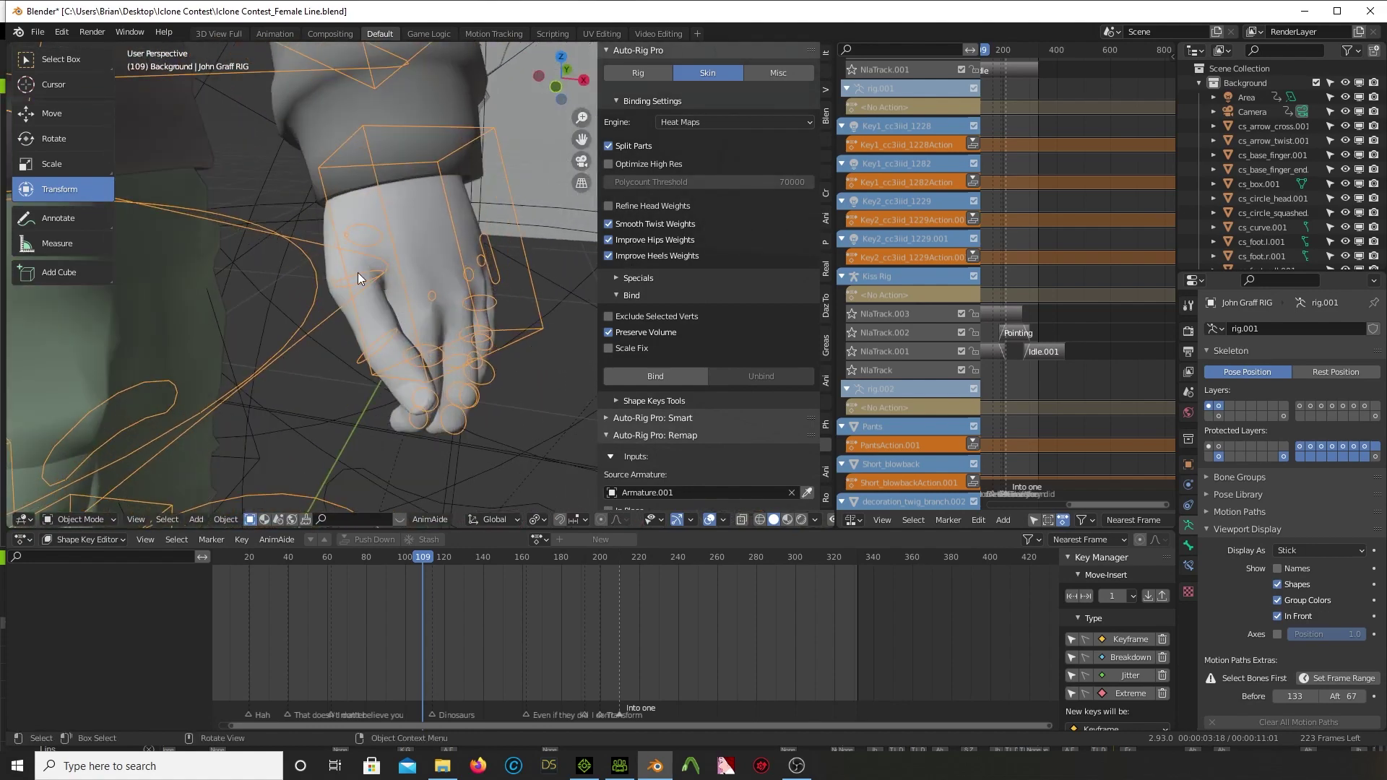
pyautogui.scroll(-4, 361, 272)
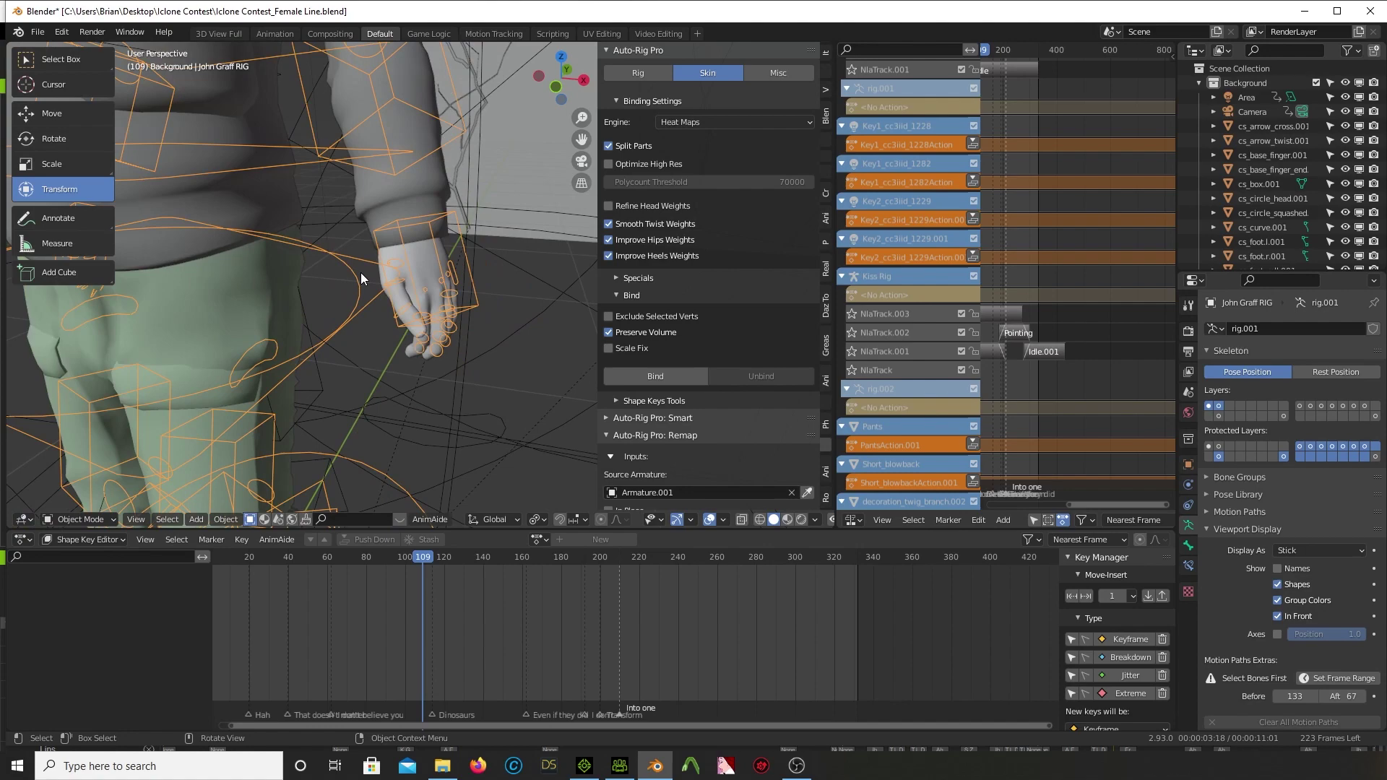
pyautogui.scroll(-4, 426, 272)
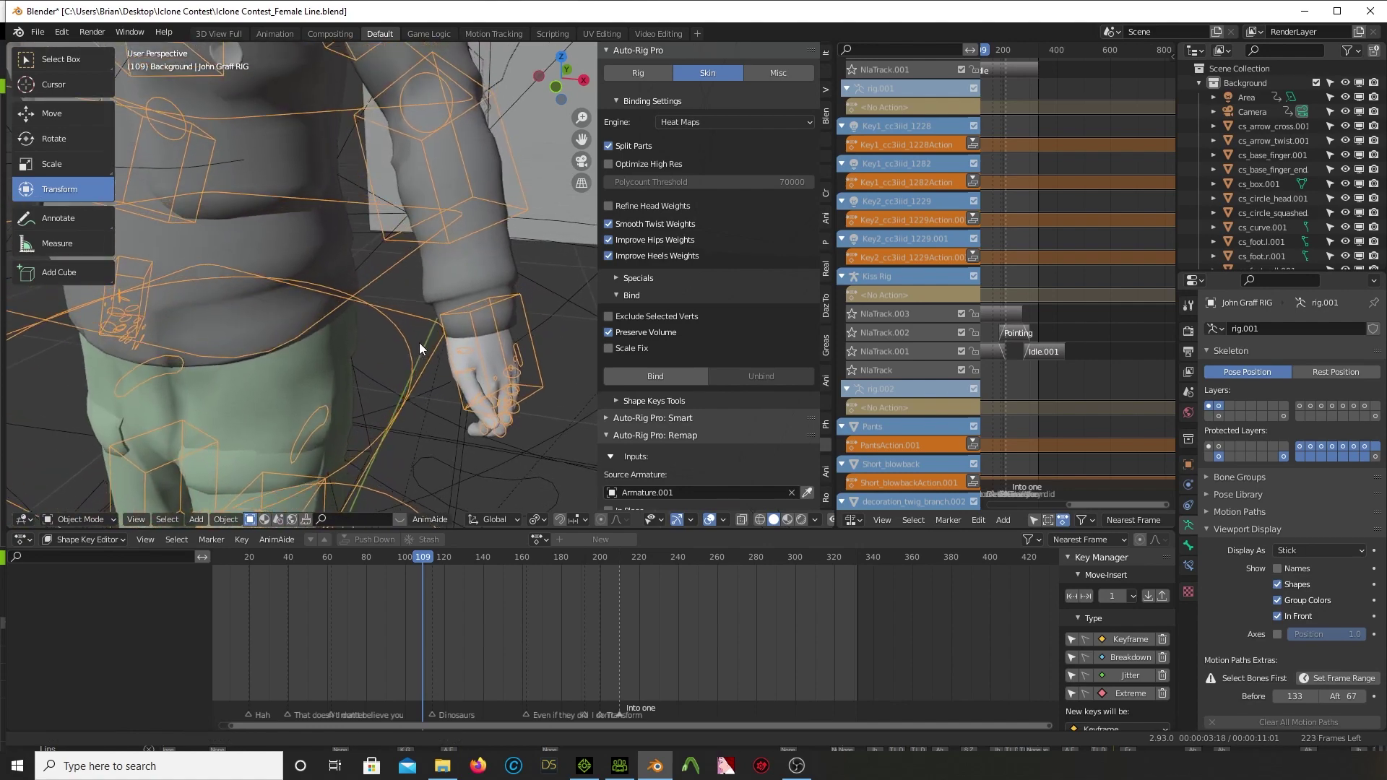
pyautogui.scroll(-2, 406, 328)
pyautogui.moveTo(406, 328); pyautogui.dragTo(396, 270, button='middle')
pyautogui.scroll(-3, 395, 270)
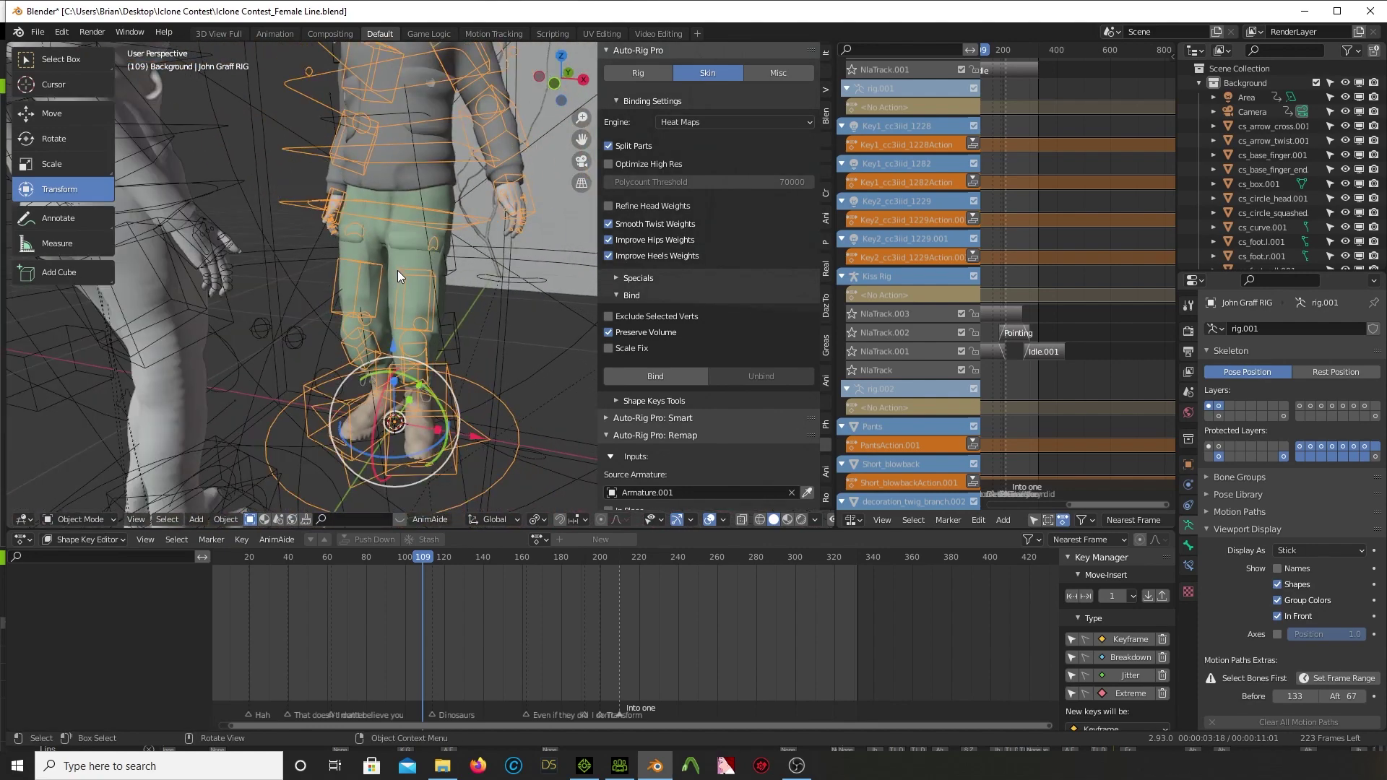
pyautogui.keyDown('shift'); pyautogui.moveTo(439, 267); pyautogui.dragTo(401, 345, button='middle'); pyautogui.keyUp('shift')
pyautogui.scroll(3, 388, 340)
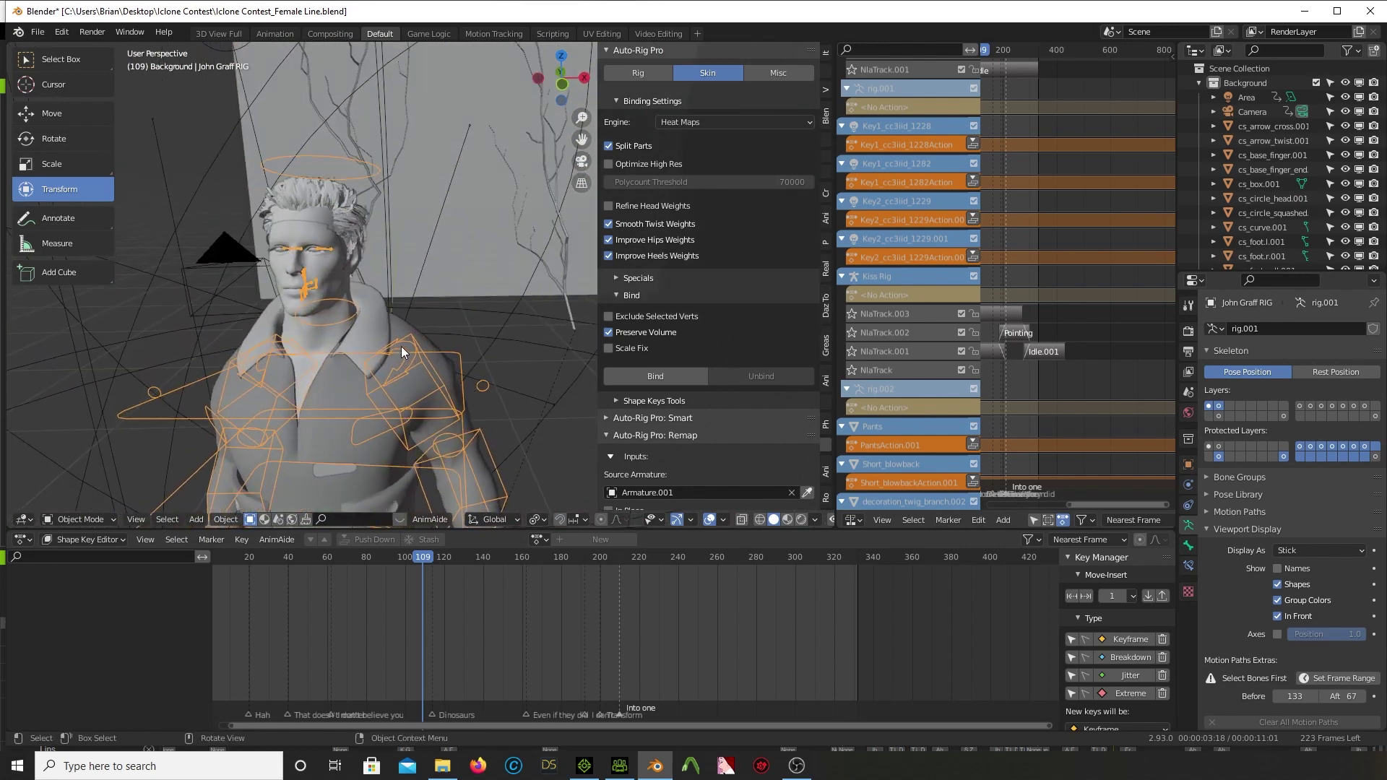
pyautogui.click(775, 71)
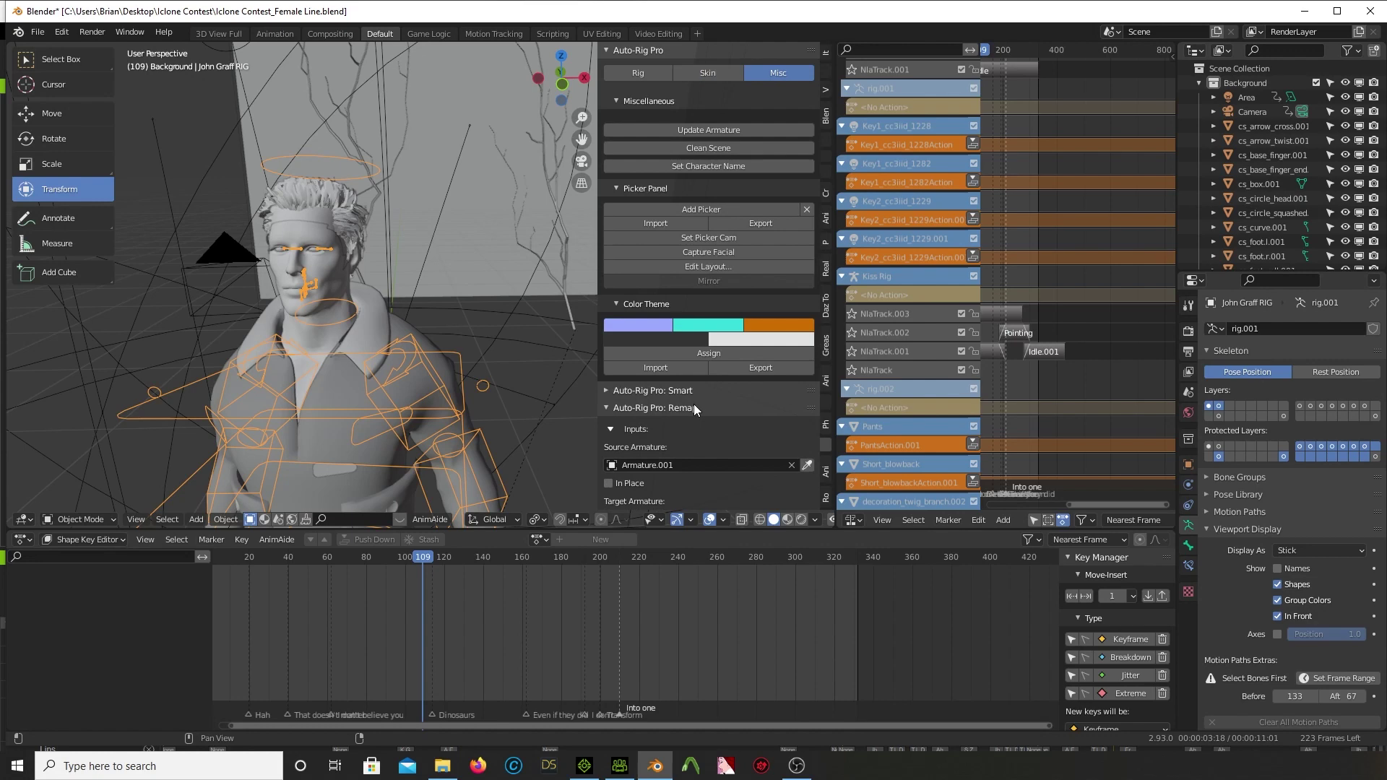
# - Scroll to the Remap section (source Armature.001, target rig) and shift the NLA strips into view
pyautogui.scroll(-3, 693, 405)
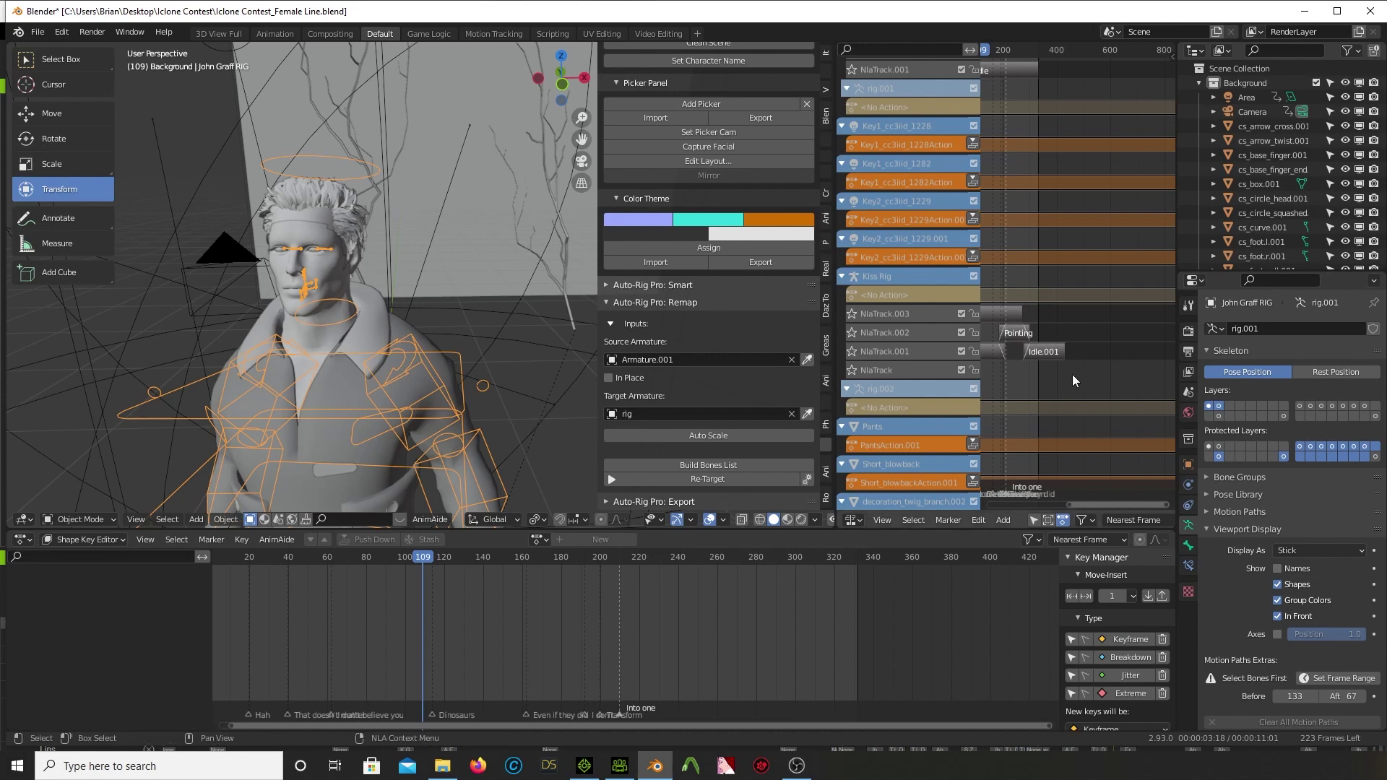
pyautogui.scroll(4, 1071, 374)
pyautogui.scroll(2, 1088, 386)
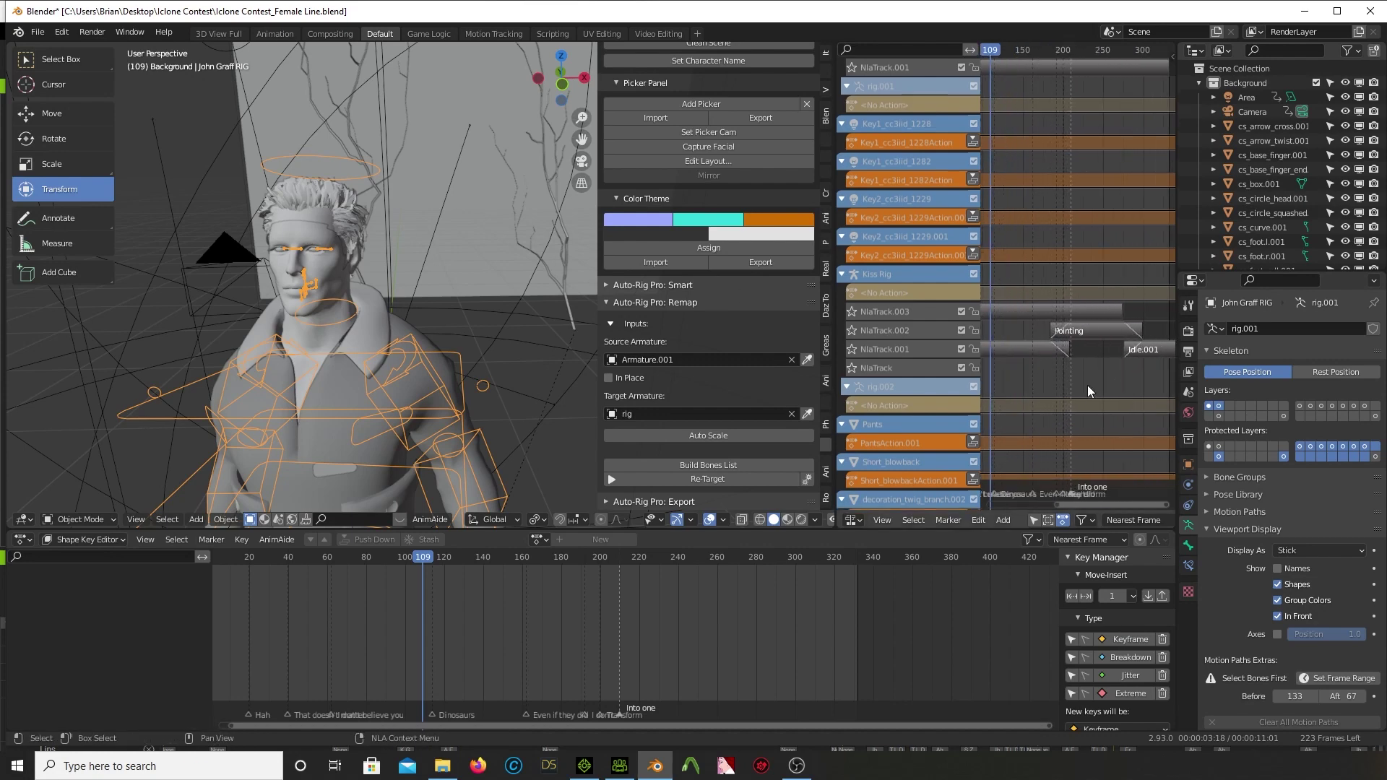
pyautogui.moveTo(1045, 374); pyautogui.dragTo(1122, 363, button='middle')
pyautogui.moveTo(549, 324); pyautogui.dragTo(338, 285, button='middle')
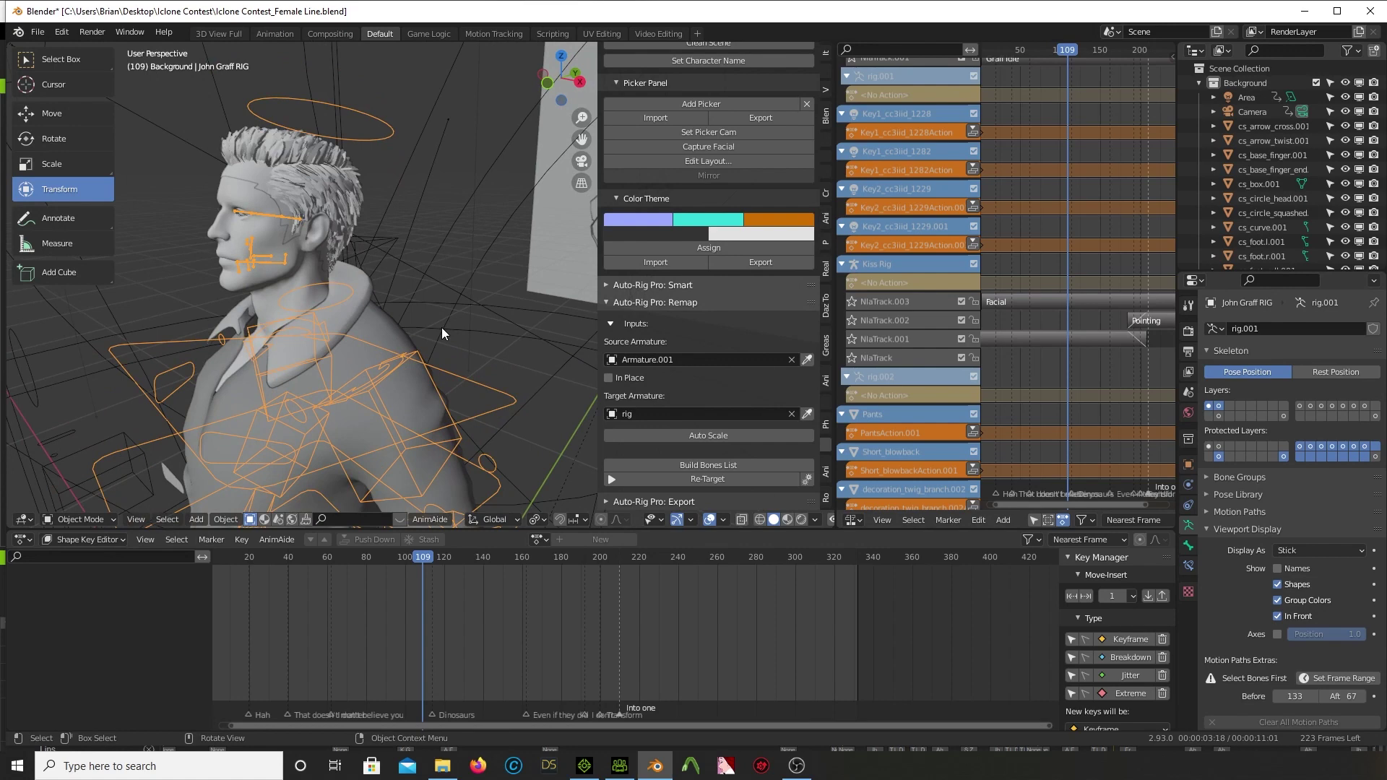
pyautogui.scroll(-3, 442, 331)
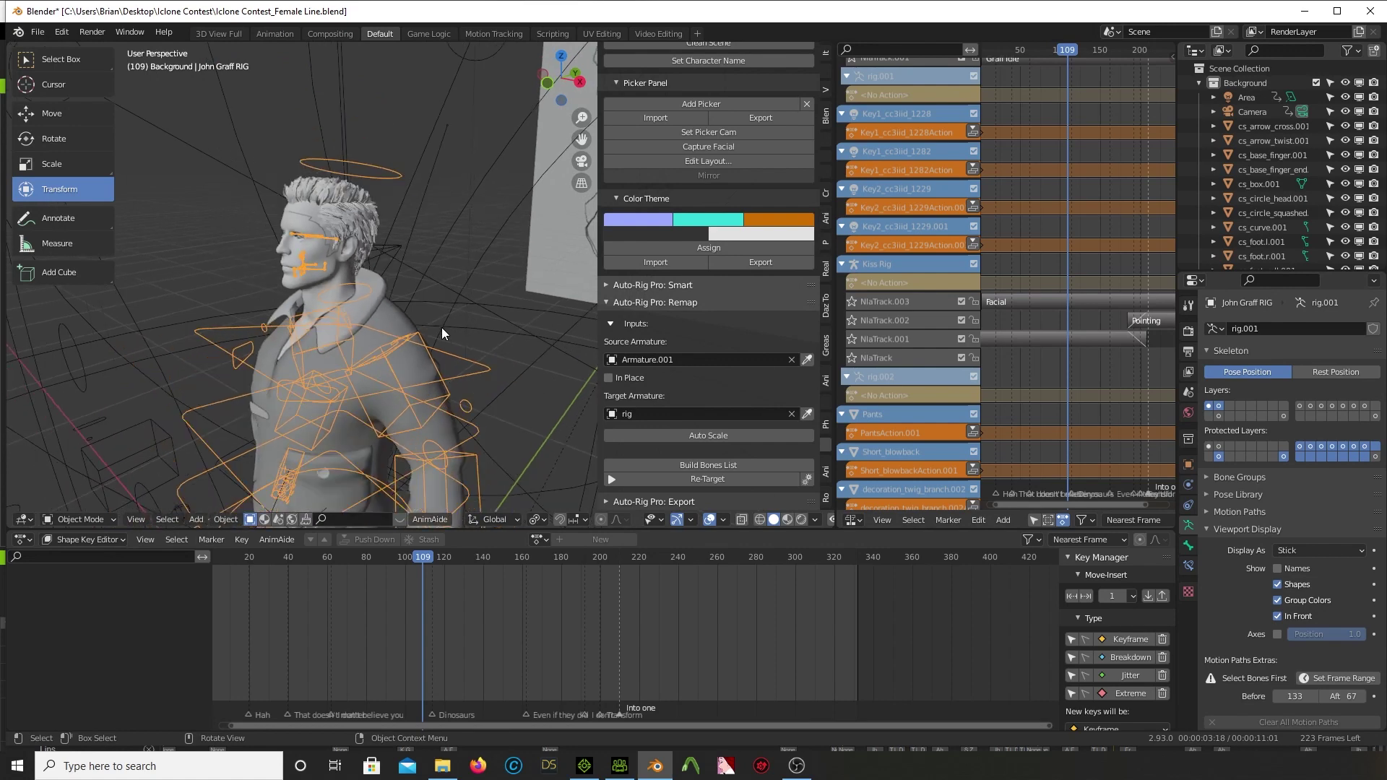
pyautogui.scroll(5, 443, 331)
pyautogui.moveTo(371, 264); pyautogui.dragTo(322, 231, button='middle')
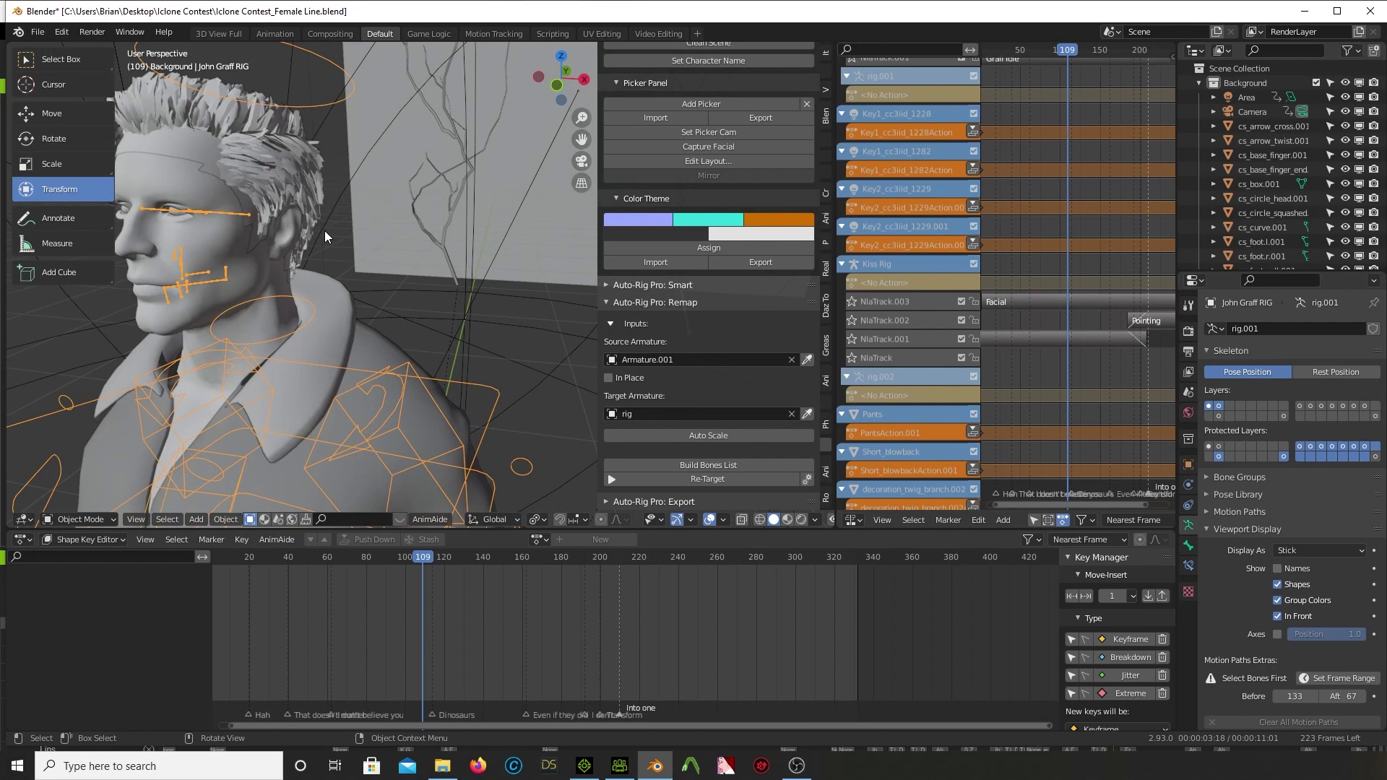
pyautogui.moveTo(317, 231); pyautogui.dragTo(376, 345, button='middle')
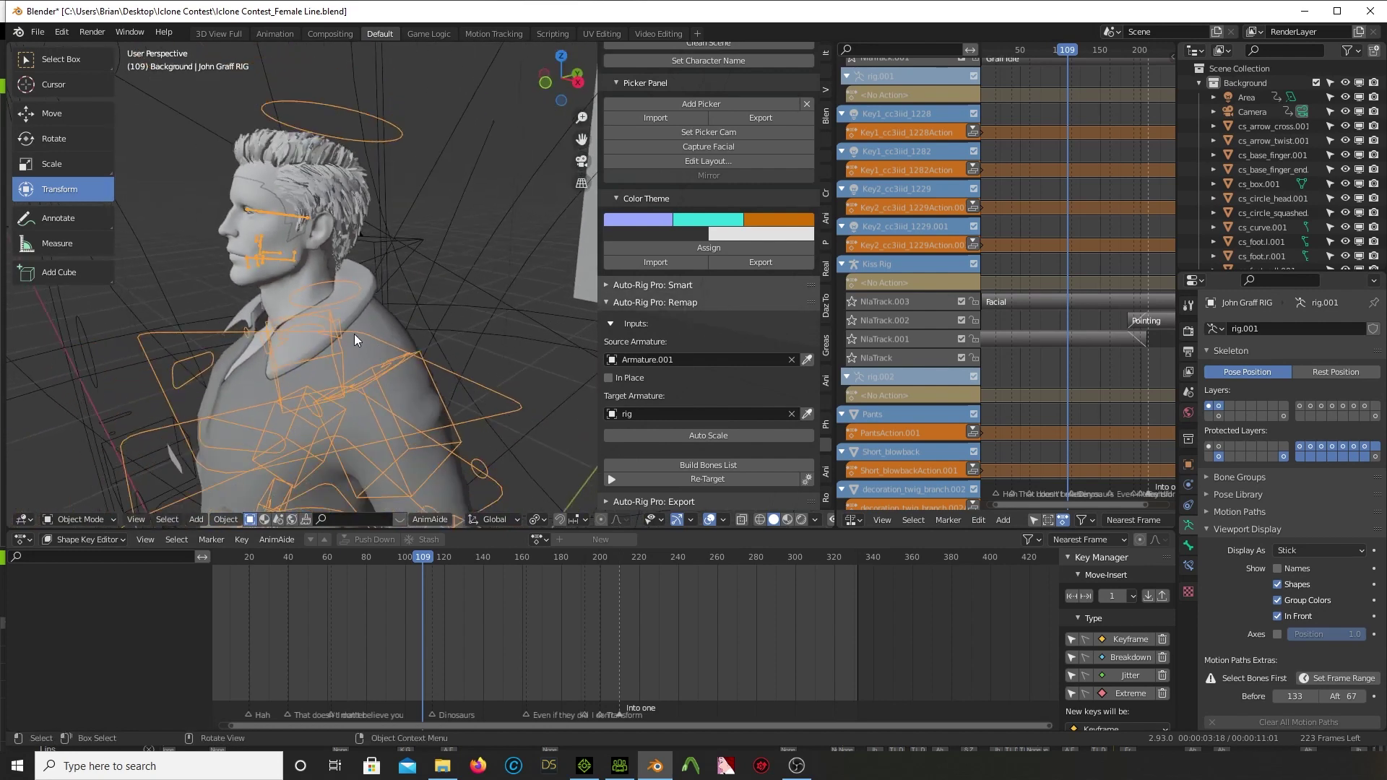
pyautogui.moveTo(306, 235); pyautogui.dragTo(365, 237, button='middle')
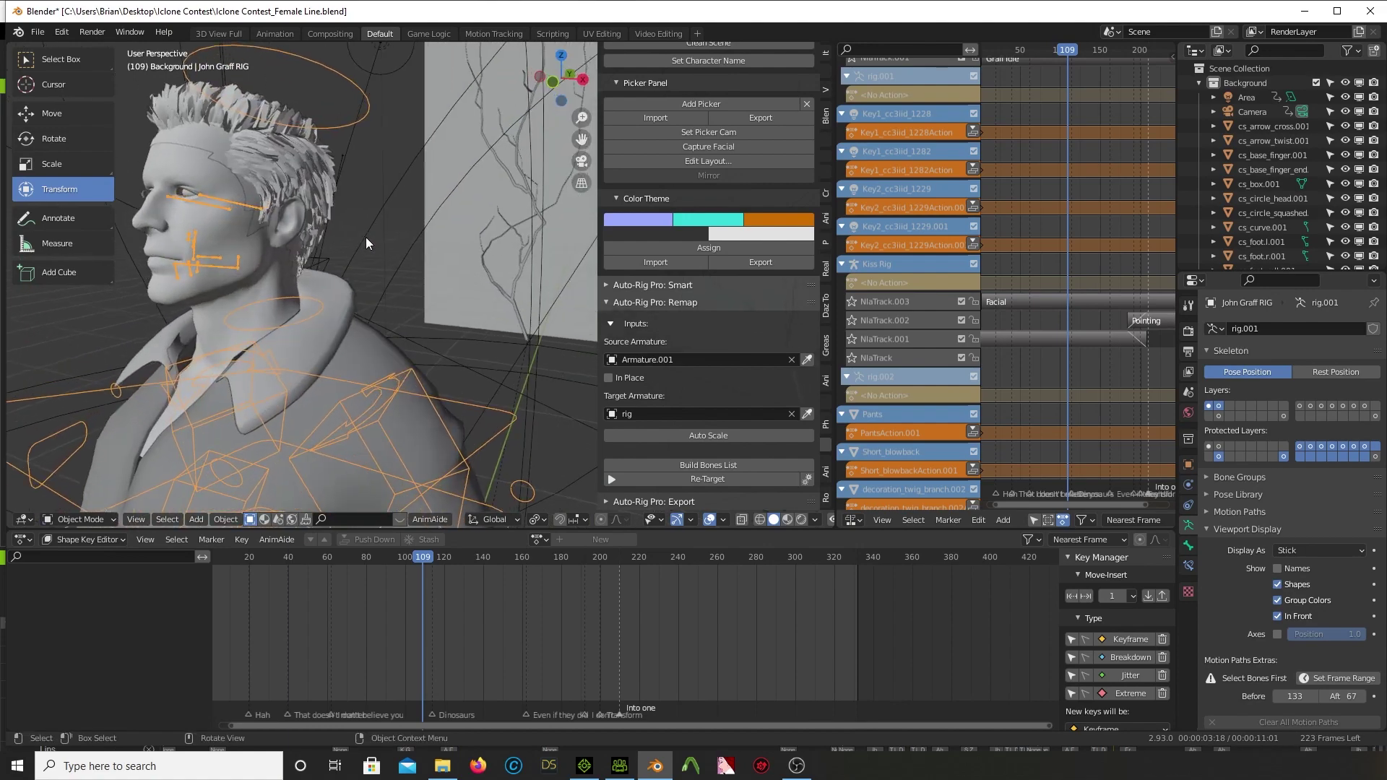
pyautogui.moveTo(192, 231); pyautogui.dragTo(254, 188, button='middle')
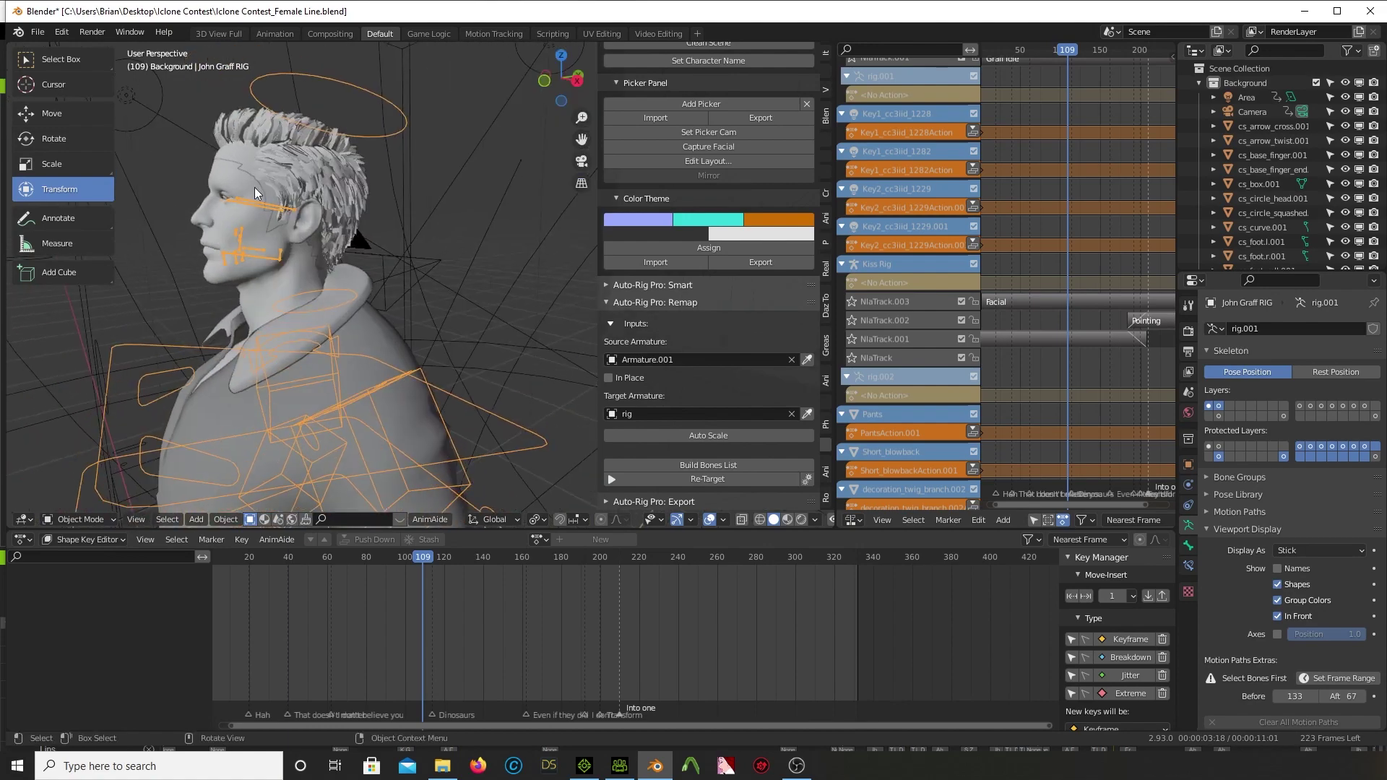
pyautogui.moveTo(227, 240); pyautogui.dragTo(318, 214, button='middle')
pyautogui.scroll(-2, 301, 249)
pyautogui.scroll(-3, 318, 213)
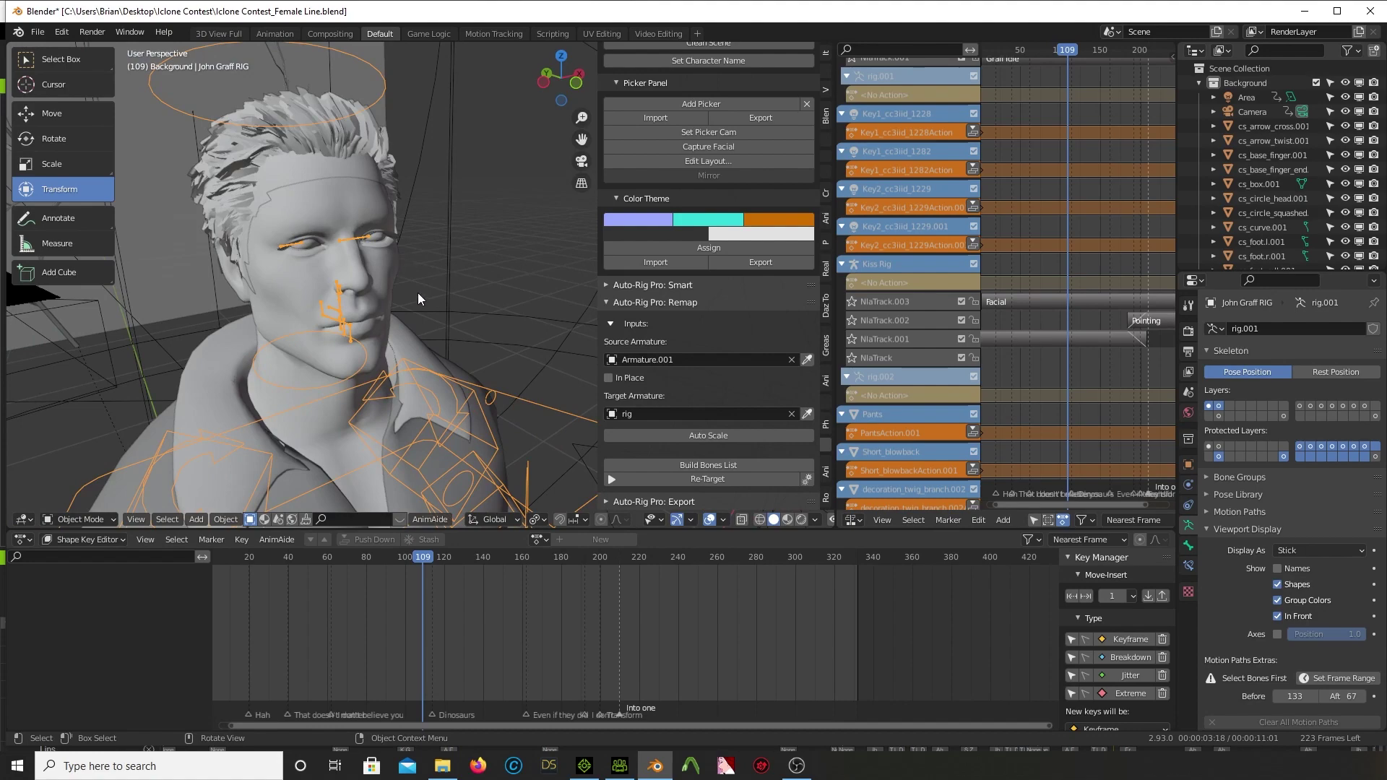
pyautogui.moveTo(417, 292); pyautogui.dragTo(327, 288, button='middle')
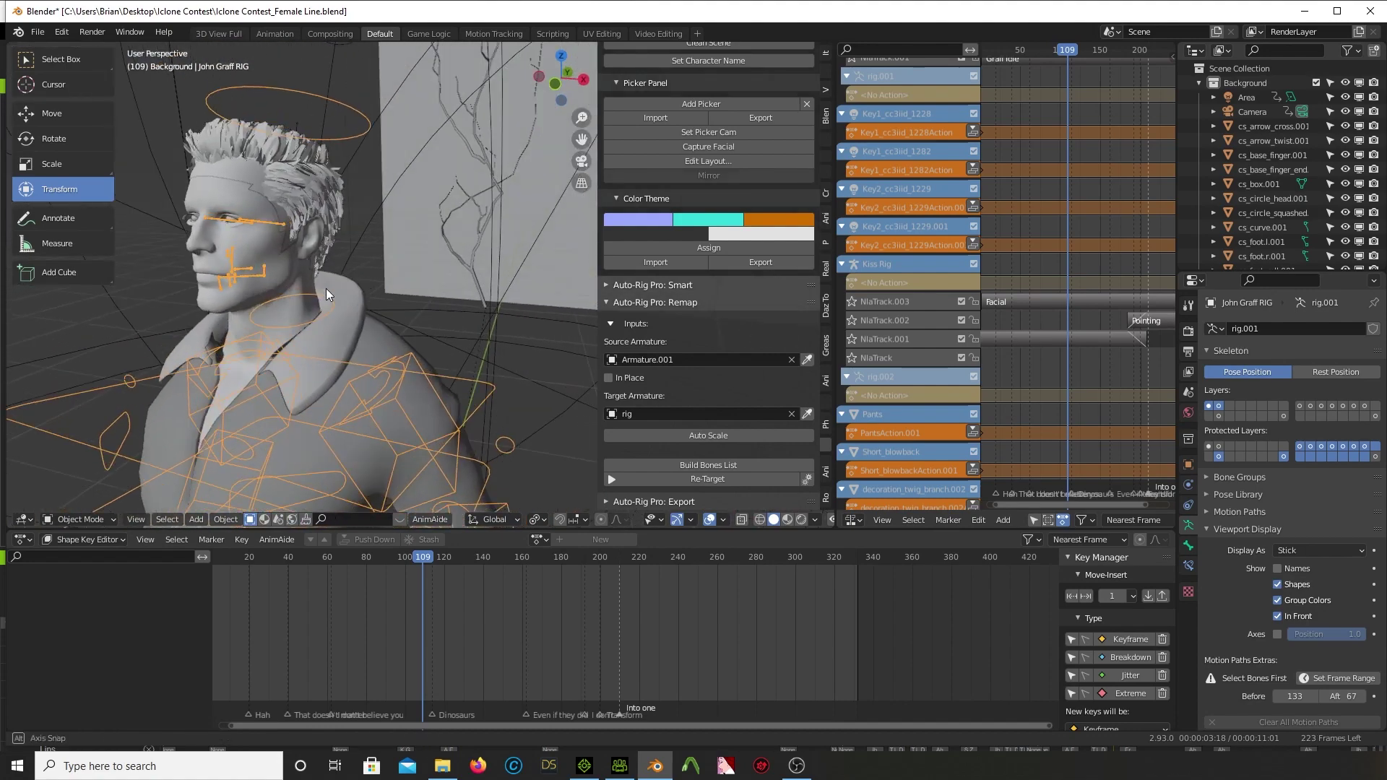
# - Make CC_Base_Body active to show its shape keys, then play forward to frame 184
pyautogui.click(189, 250)
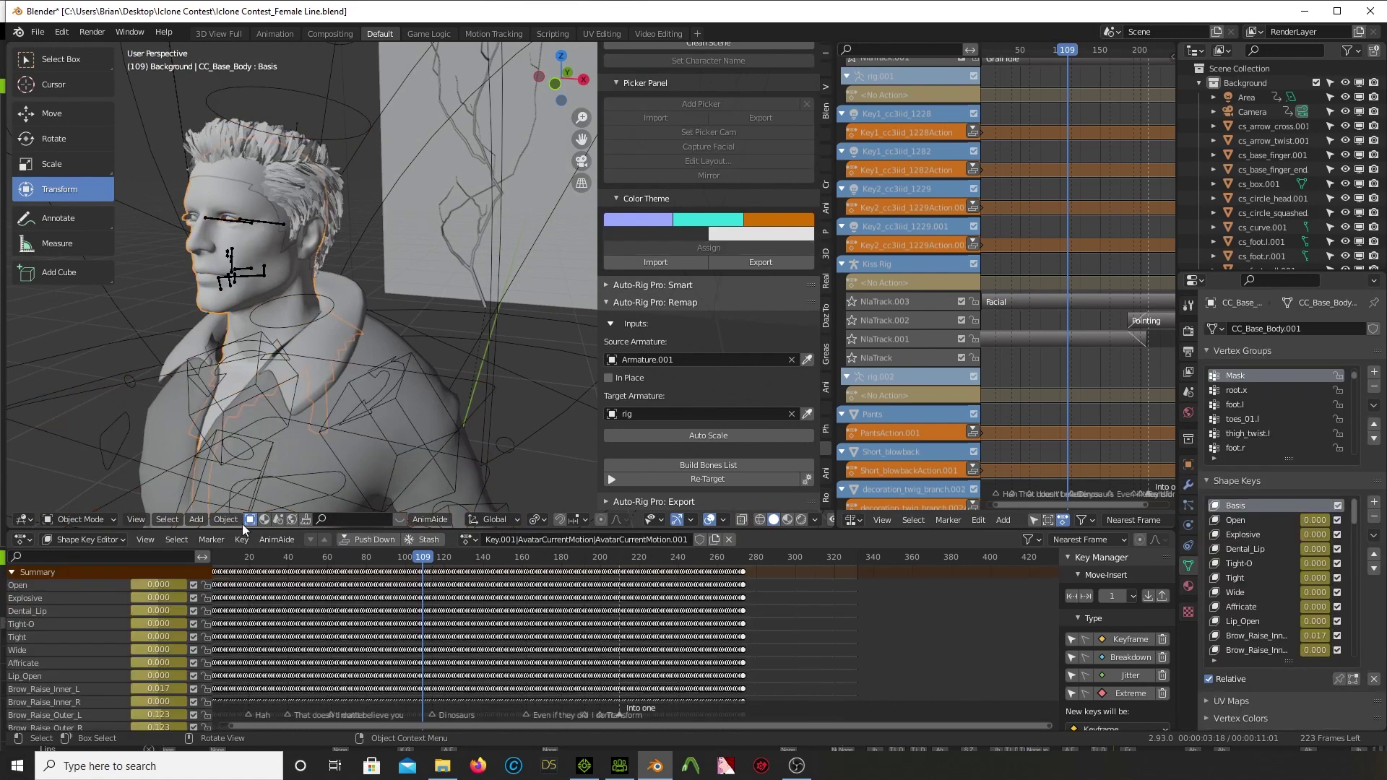
pyautogui.moveTo(426, 557); pyautogui.dragTo(509, 556)
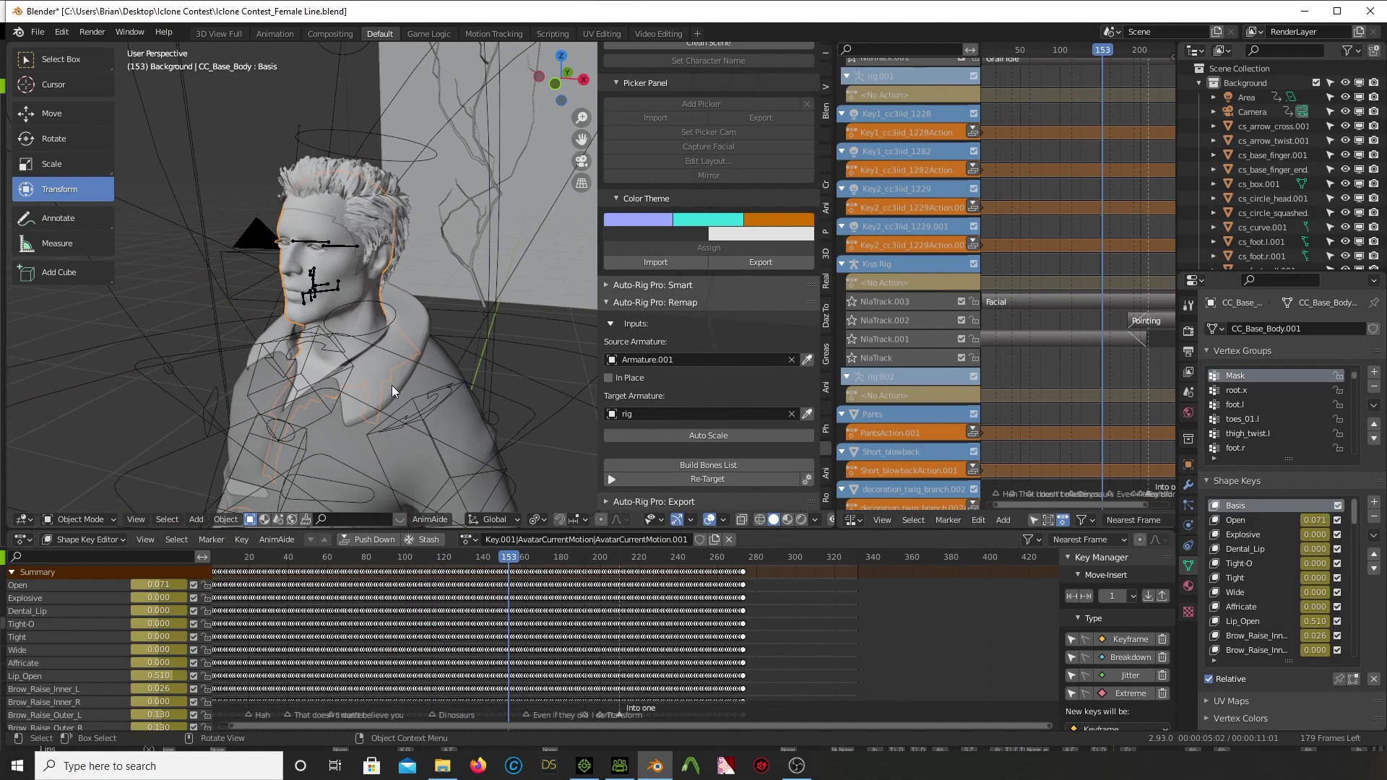
pyautogui.moveTo(392, 384); pyautogui.dragTo(279, 370, button='middle')
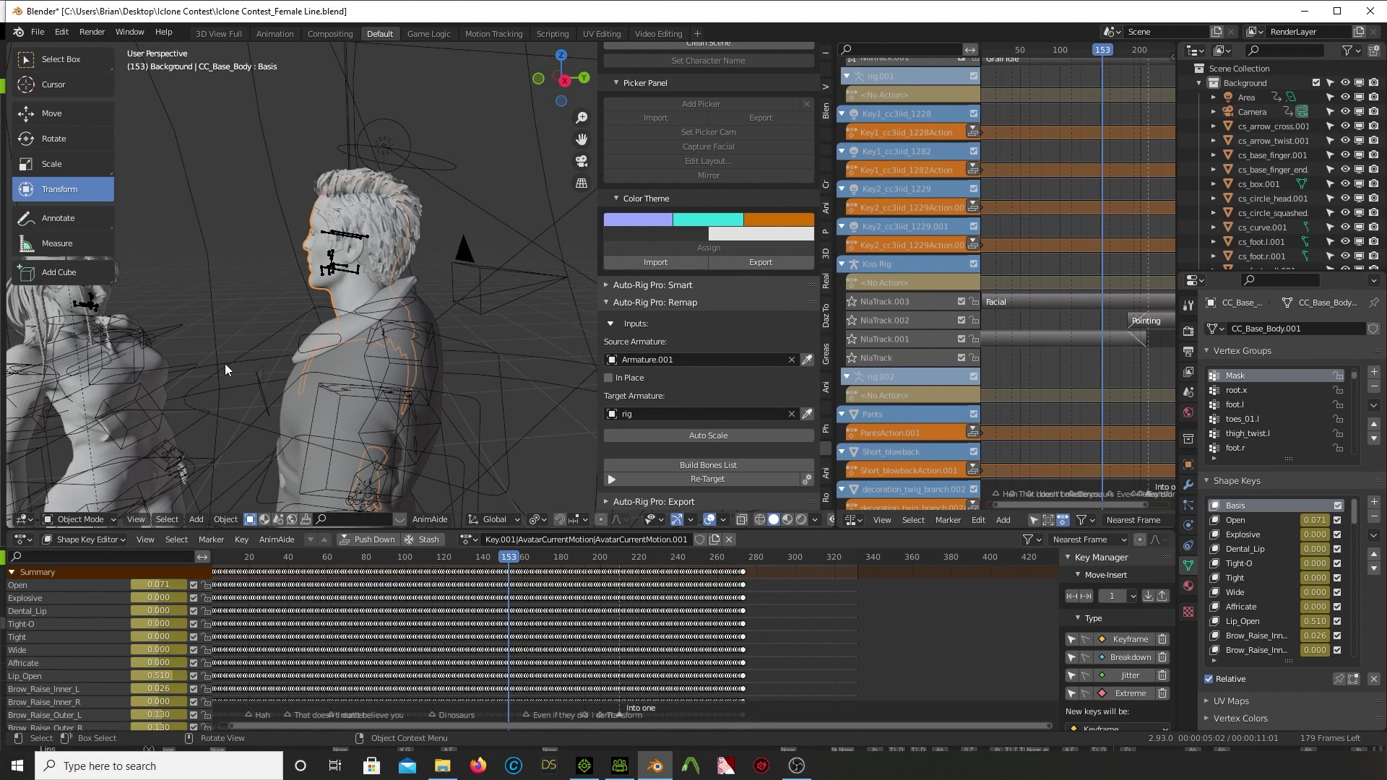
pyautogui.press('space')
pyautogui.moveTo(253, 340); pyautogui.dragTo(417, 327, button='middle')
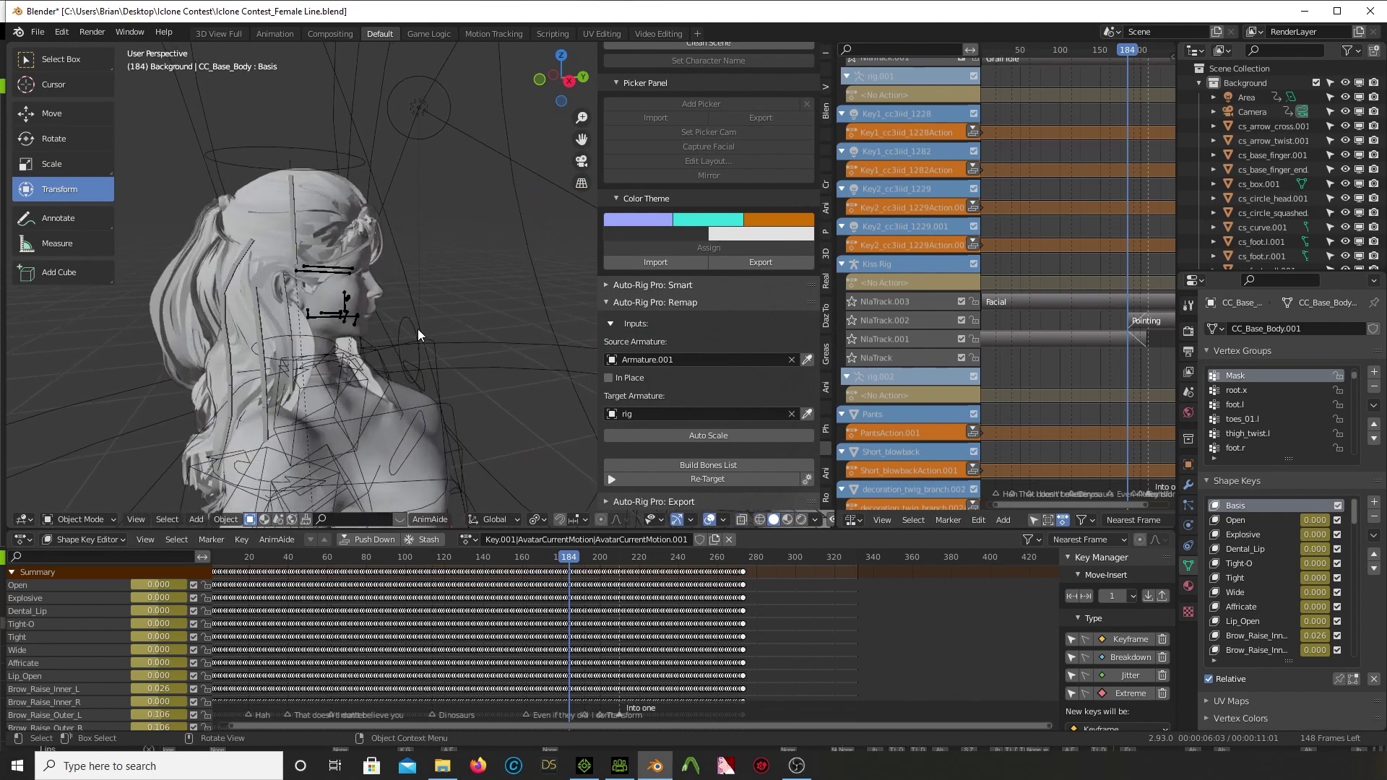
pyautogui.scroll(-6, 418, 328)
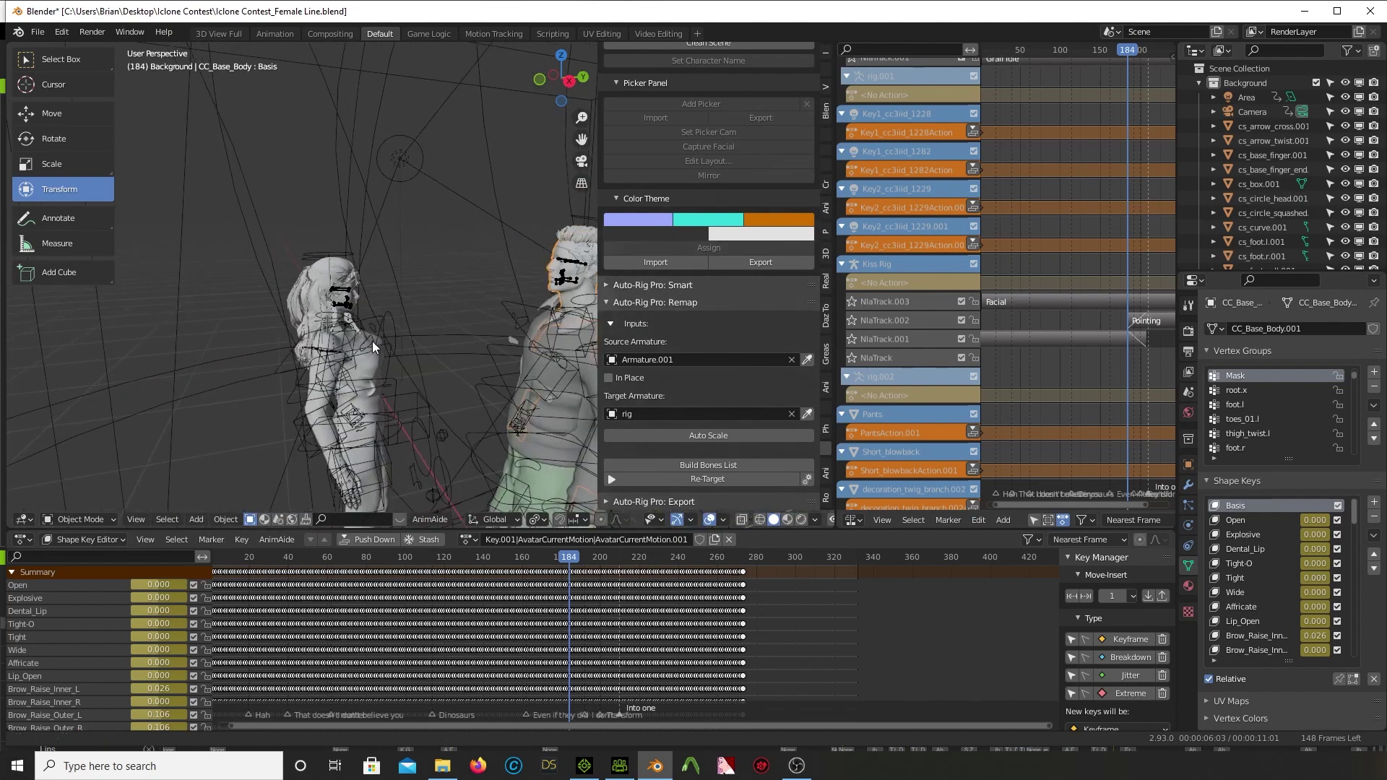
pyautogui.moveTo(371, 341); pyautogui.dragTo(414, 321, button='middle')
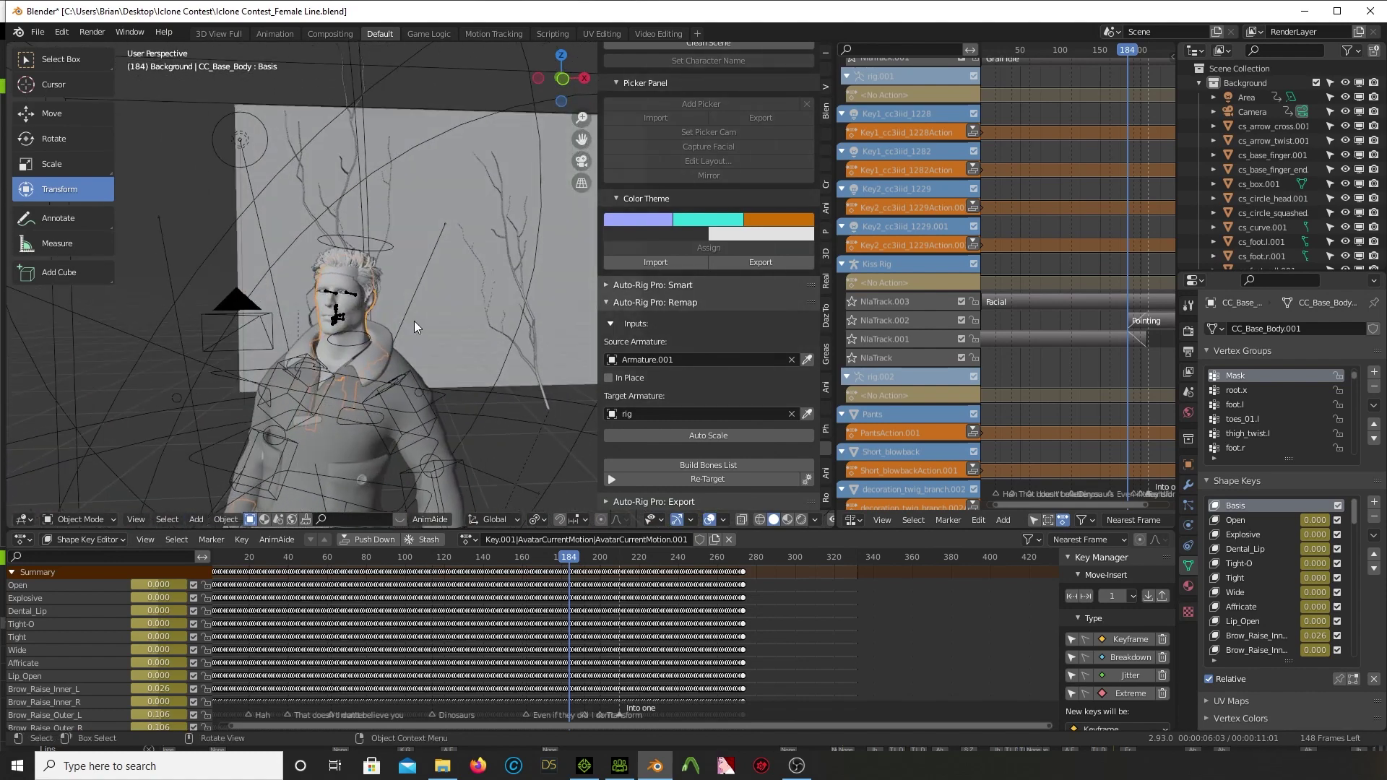
pyautogui.scroll(5, 414, 321)
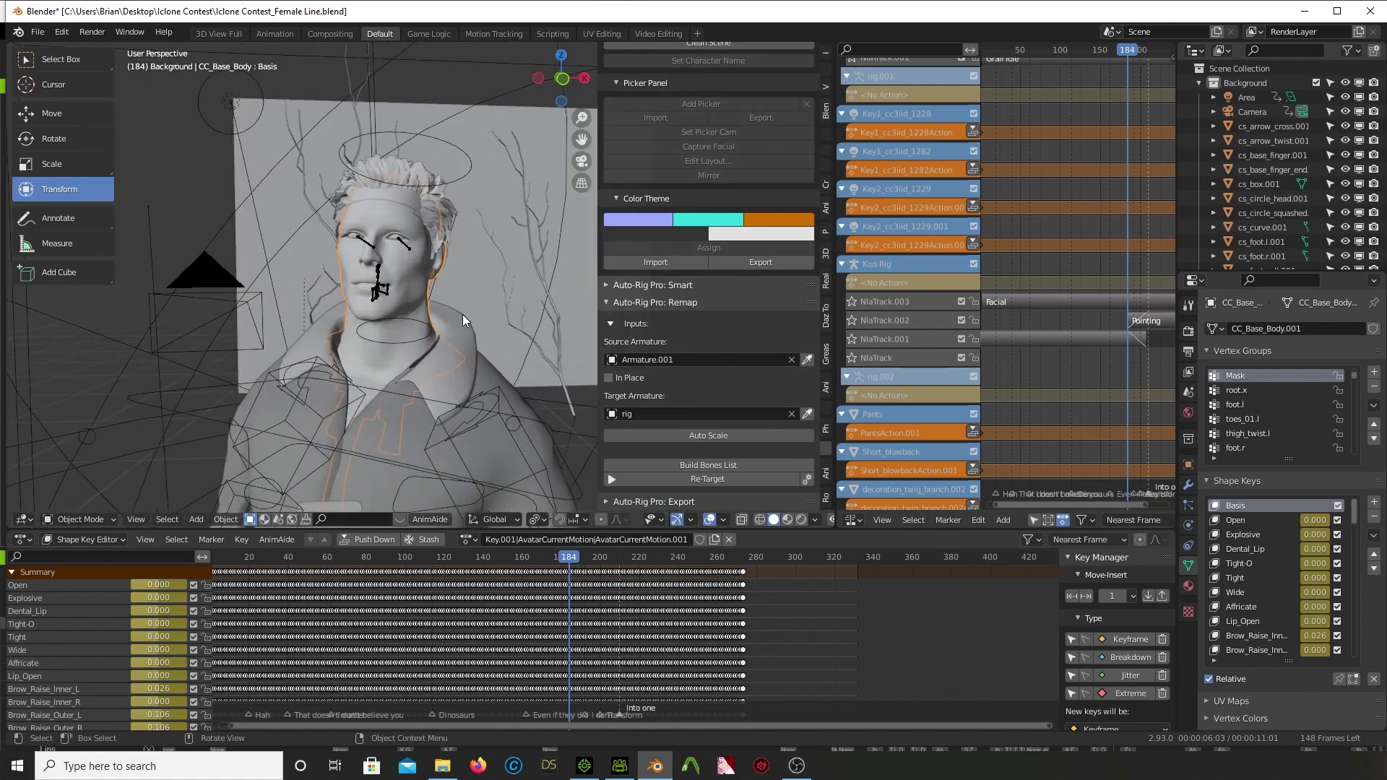
pyautogui.moveTo(465, 314)
pyautogui.mouseDown(button='middle')
pyautogui.moveTo(496, 322)
pyautogui.moveTo(445, 331)
pyautogui.mouseUp(button='middle')
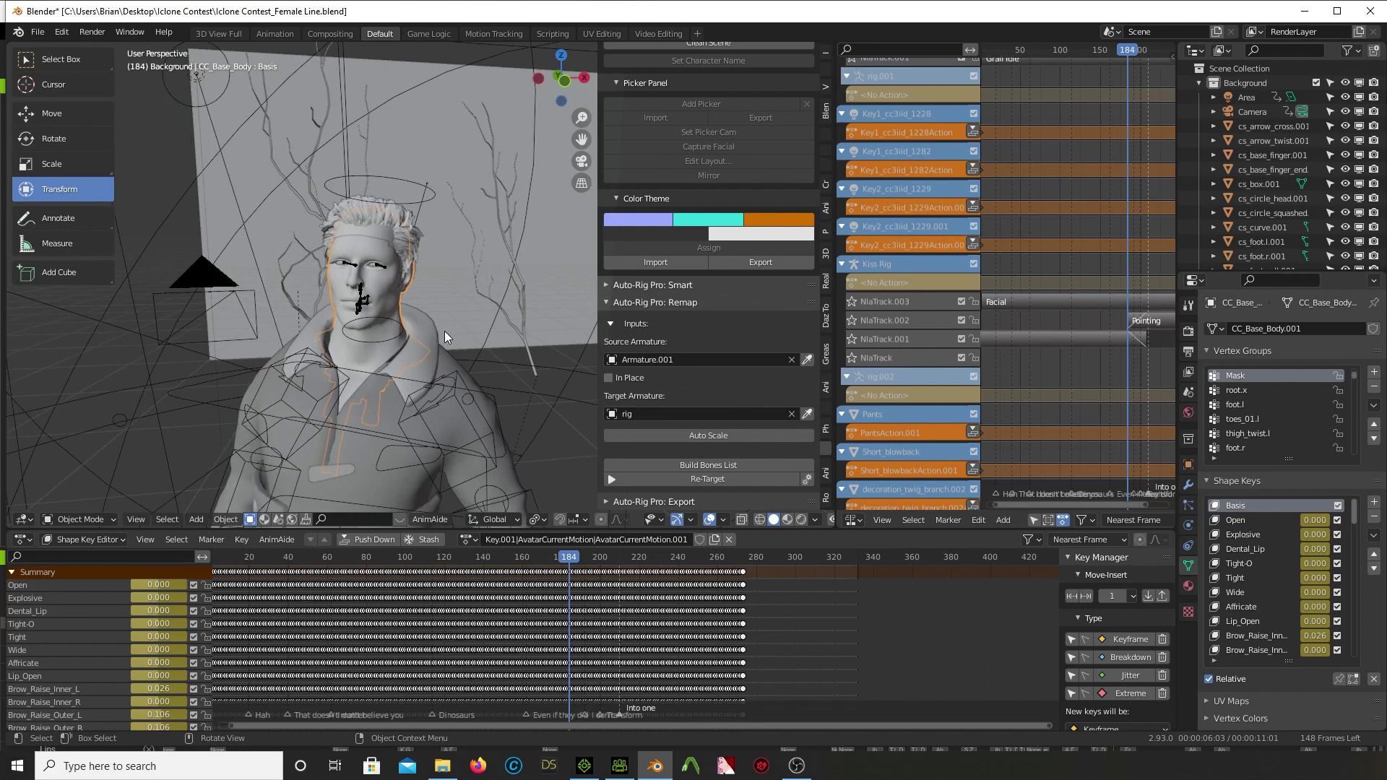
pyautogui.scroll(2, 444, 331)
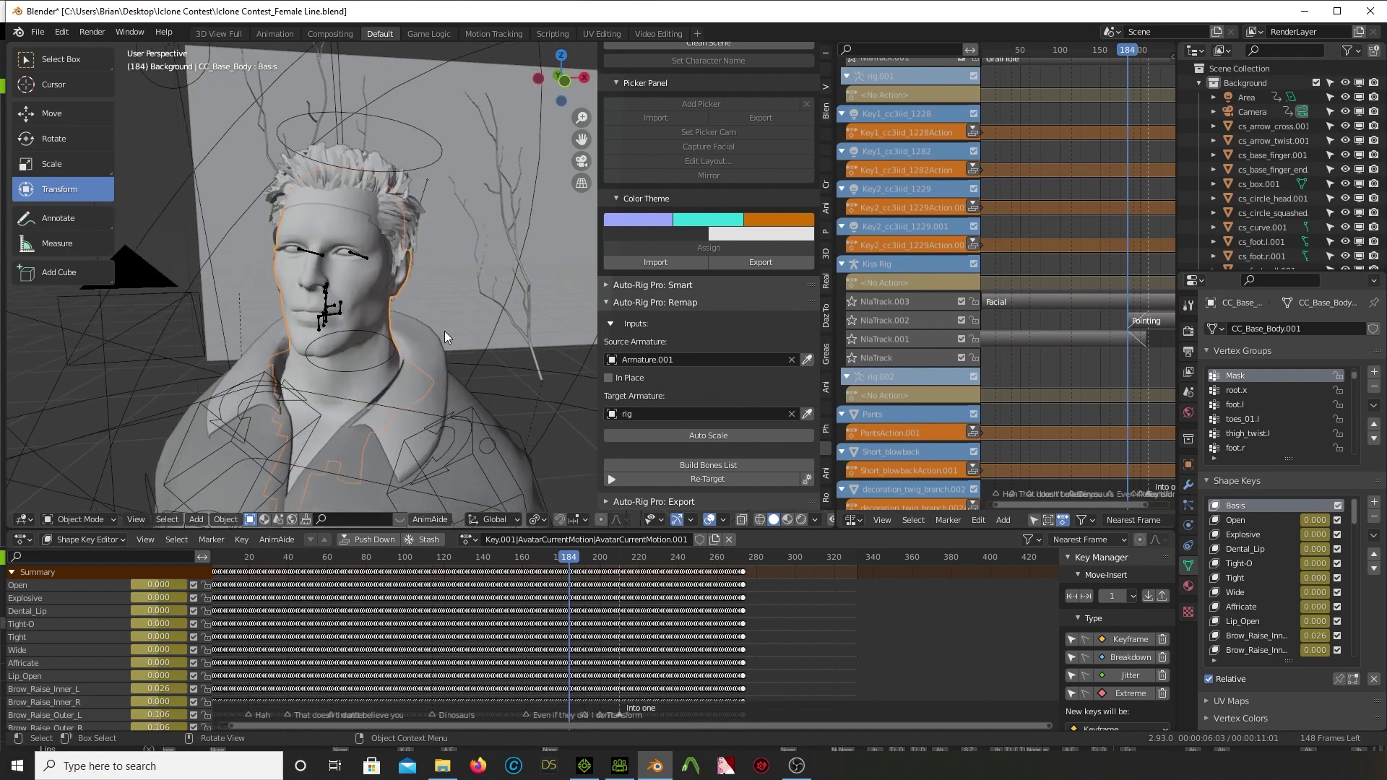
pyautogui.moveTo(444, 331); pyautogui.dragTo(461, 320, button='middle')
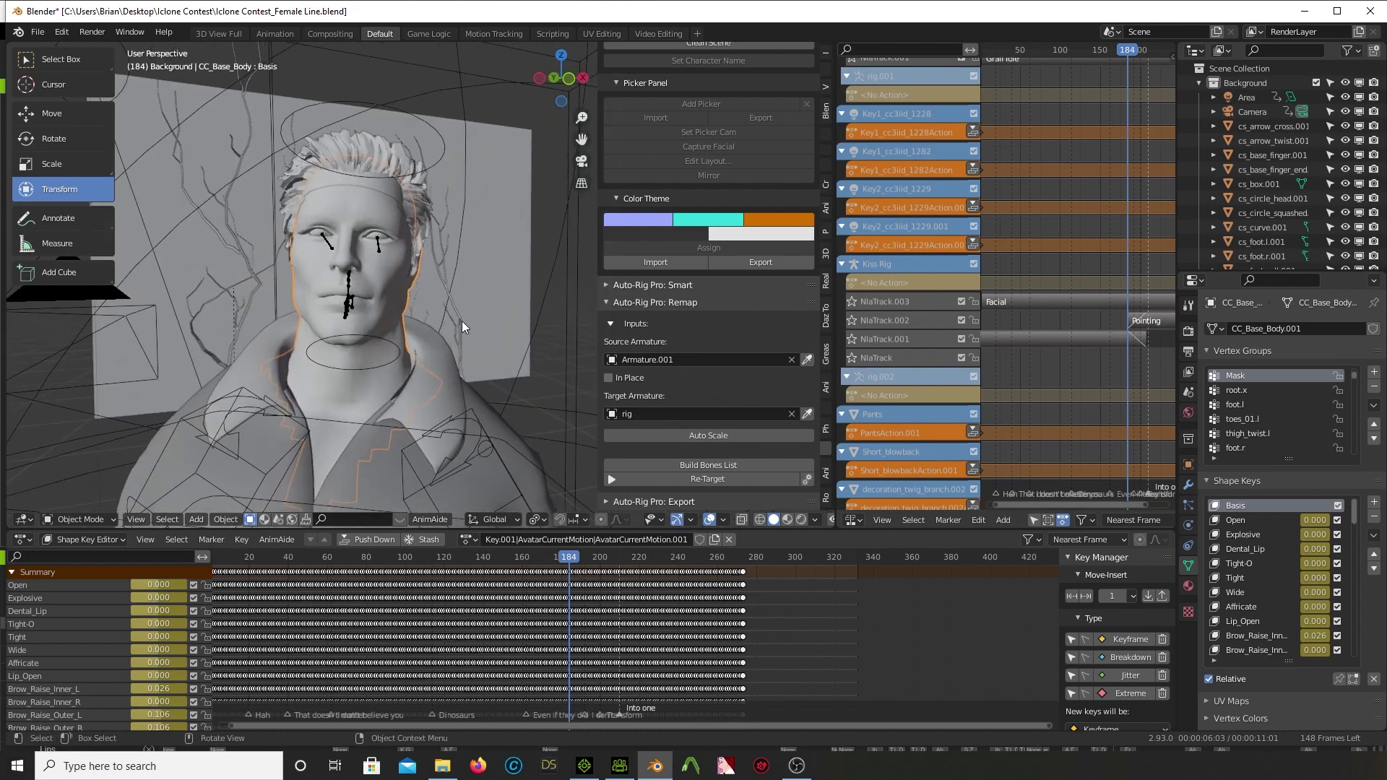
pyautogui.scroll(2, 461, 321)
pyautogui.scroll(-3, 461, 321)
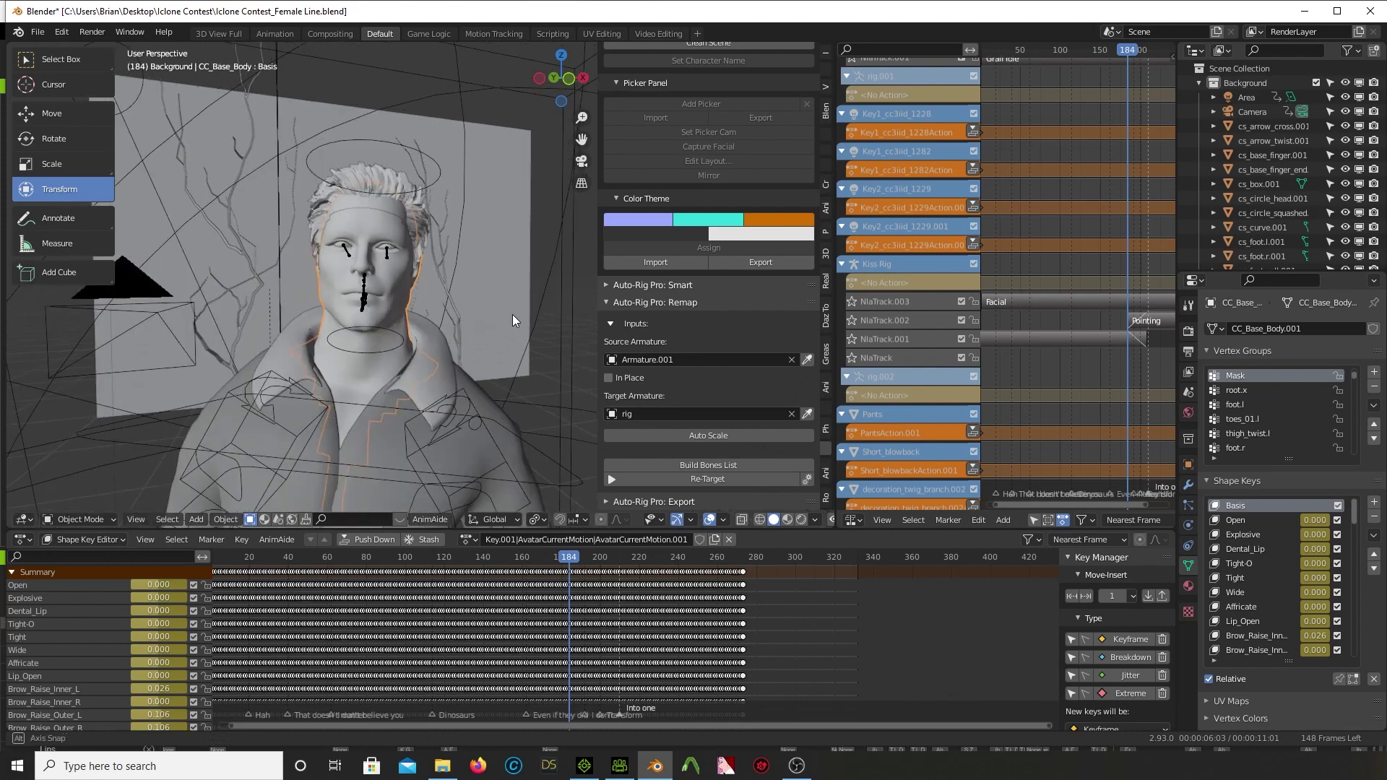
pyautogui.moveTo(512, 314); pyautogui.dragTo(492, 324, button='middle')
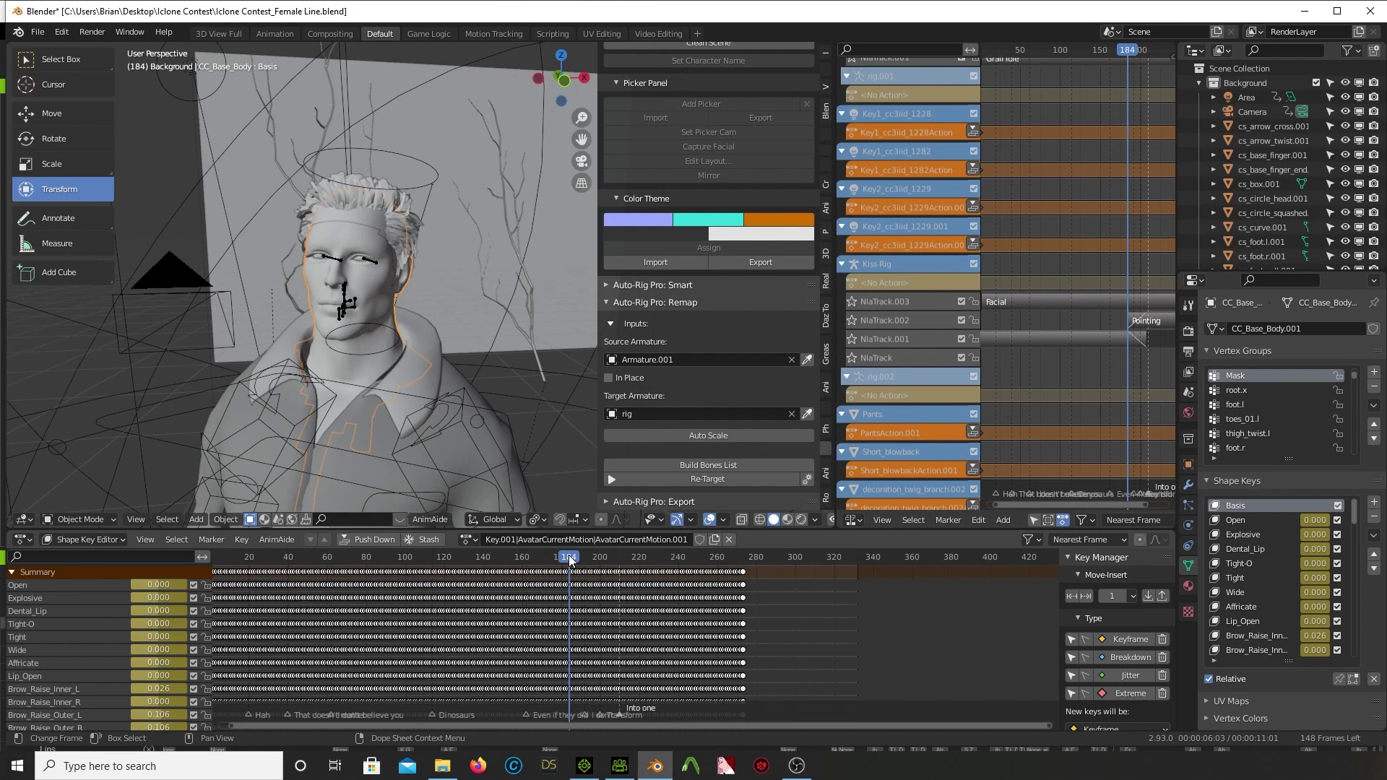
pyautogui.scroll(4, 446, 373)
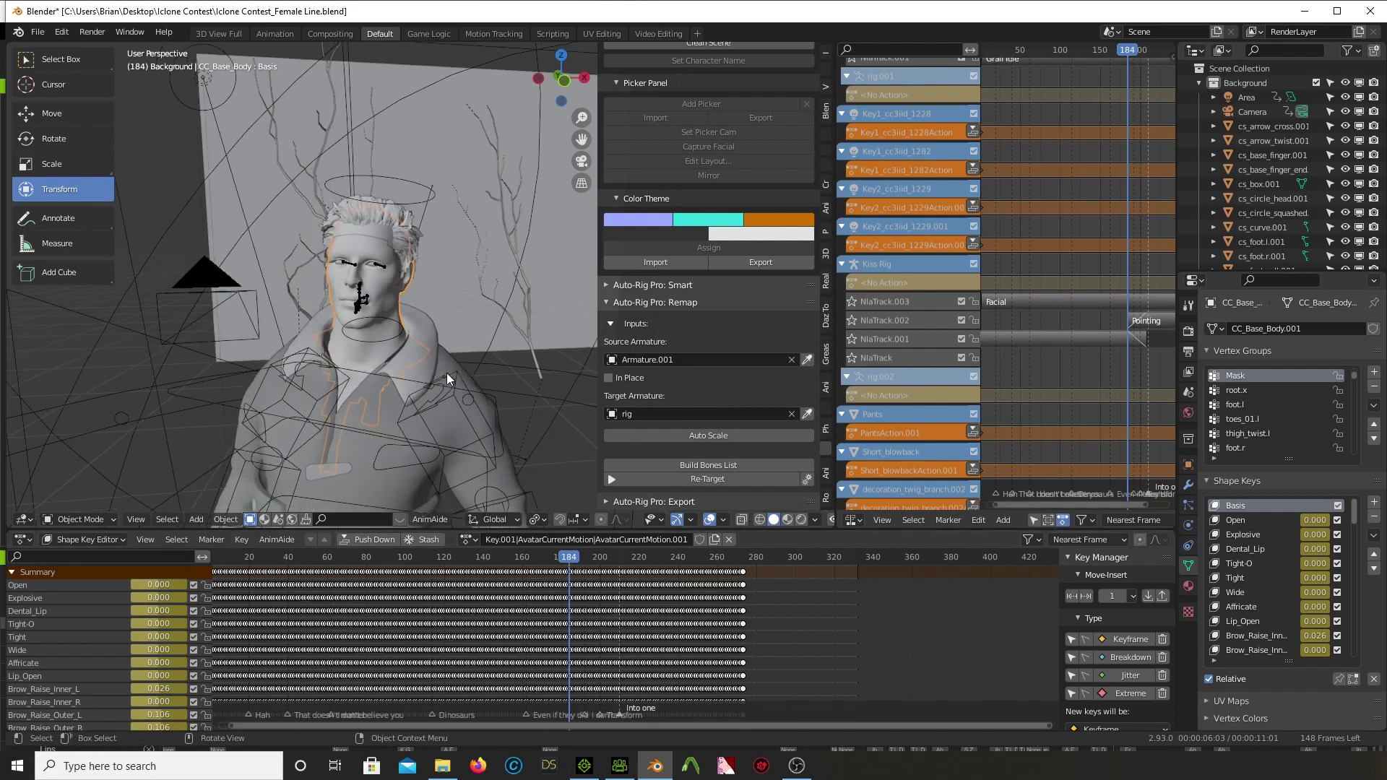
pyautogui.moveTo(446, 373)
pyautogui.mouseDown(button='middle')
pyautogui.moveTo(398, 389)
pyautogui.moveTo(444, 375)
pyautogui.mouseUp(button='middle')
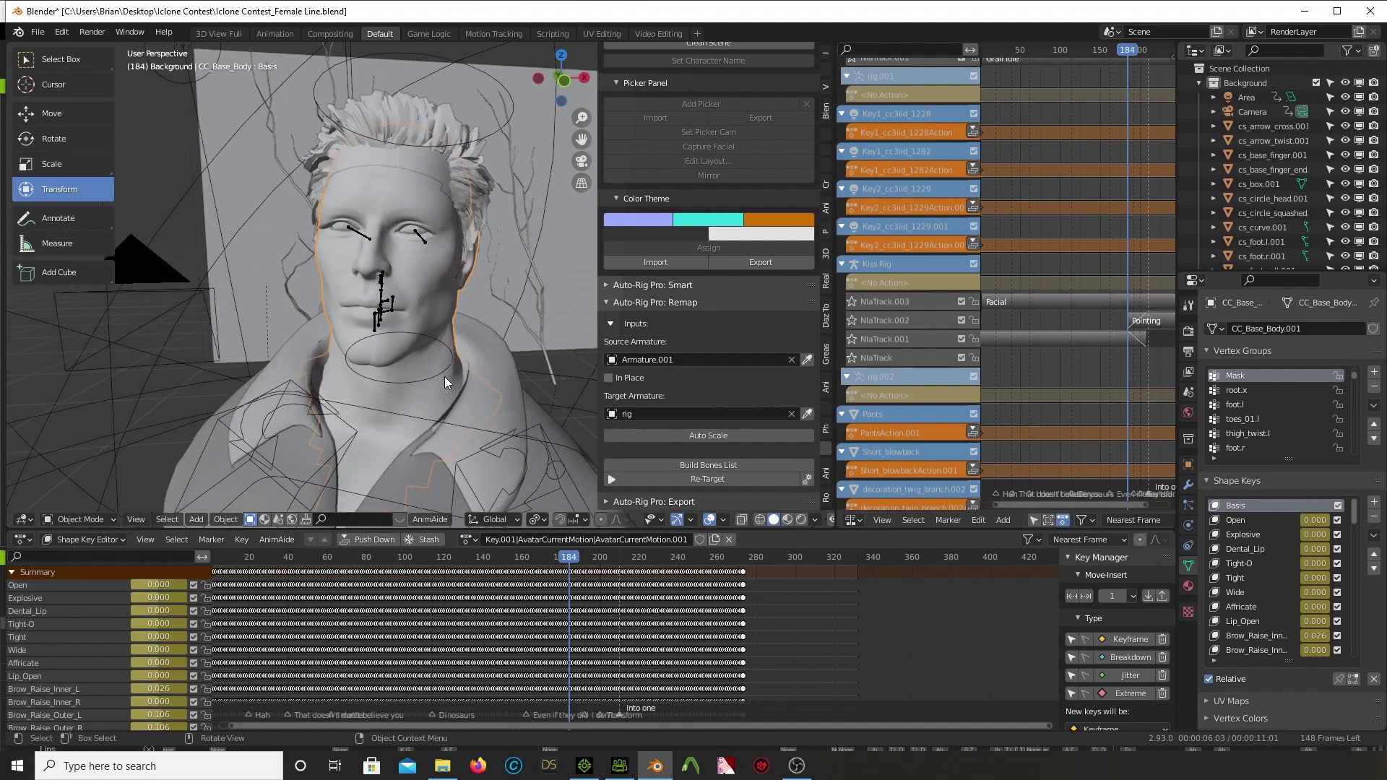
pyautogui.scroll(2, 445, 376)
pyautogui.scroll(-3, 445, 376)
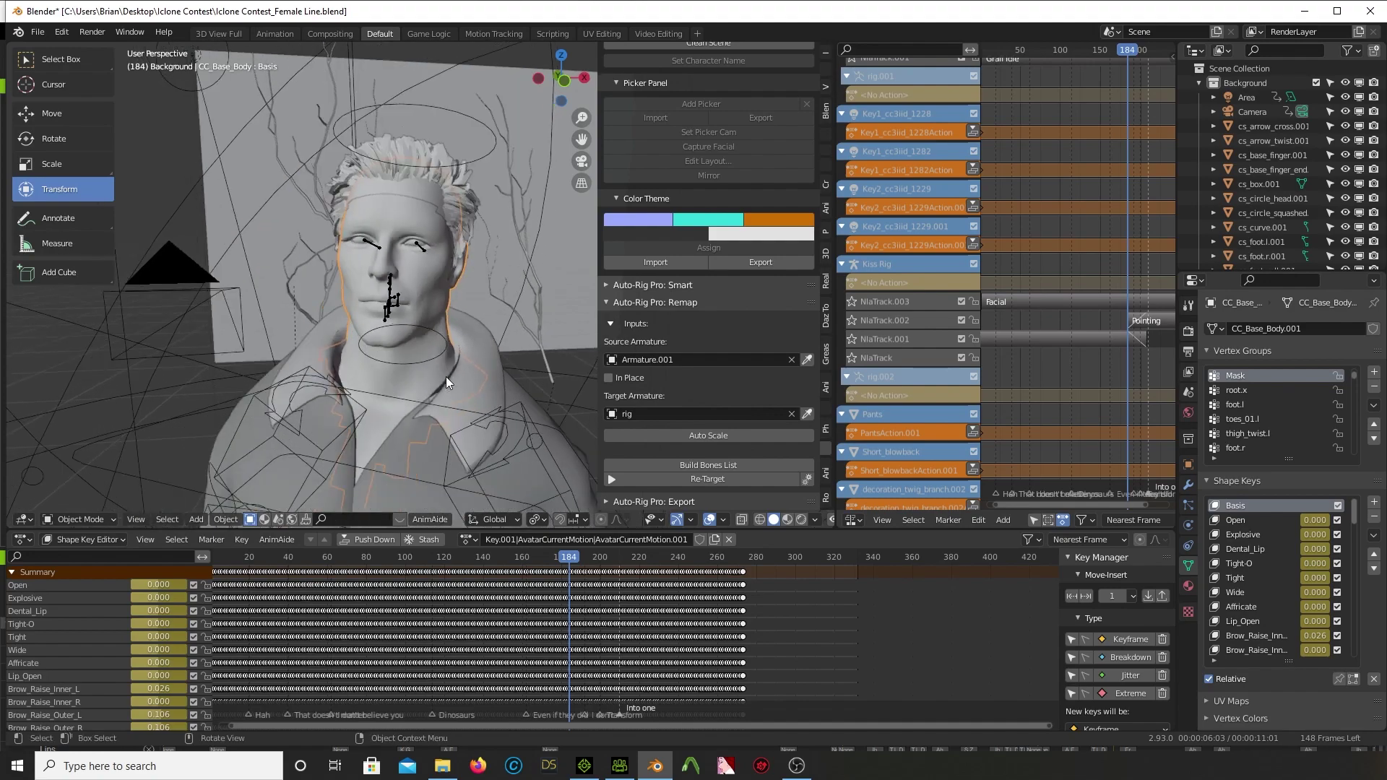